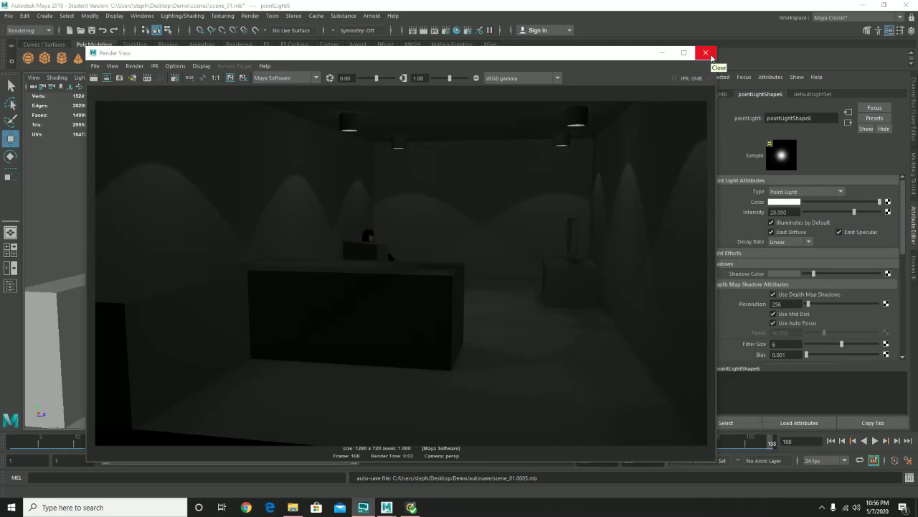
Close the rendered image and inspect the seated character, the furniture and the ceiling lamps in the room.
left_click(706, 53)
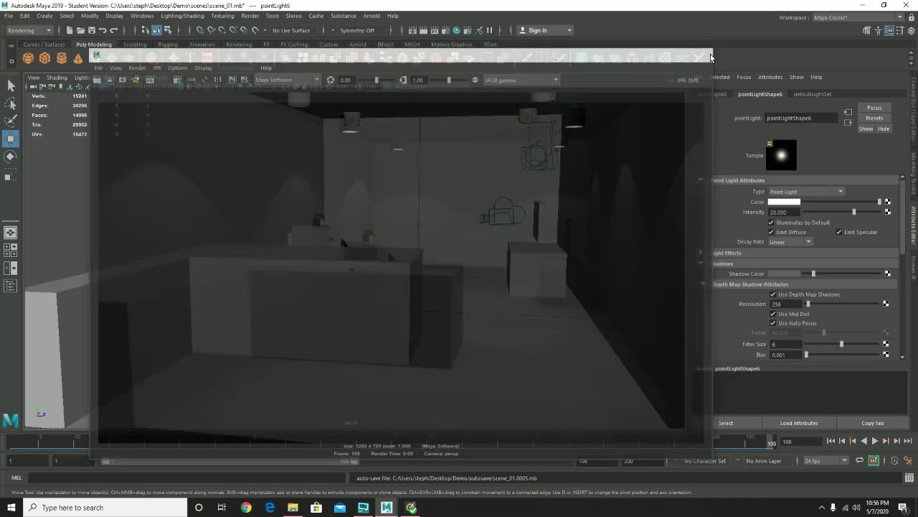
left_click_drag(420, 218, 426, 220, "alt")
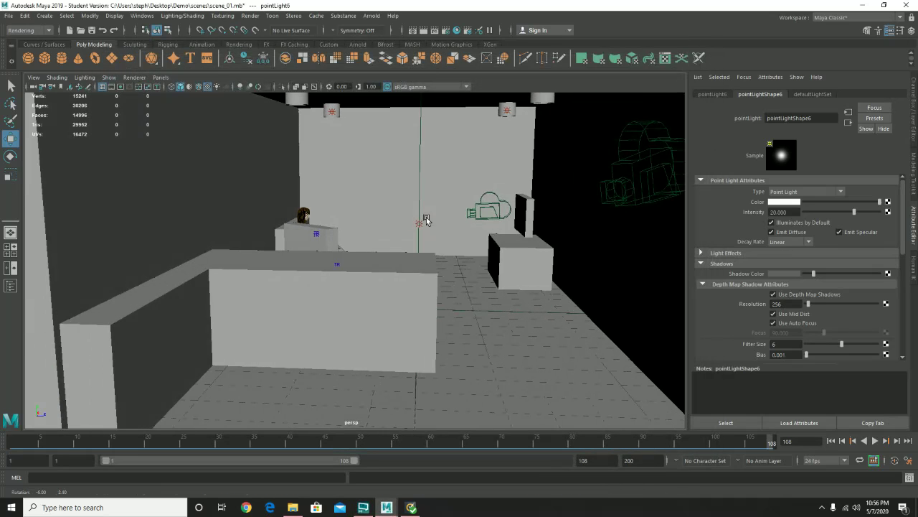
right_click_drag(426, 221, 537, 299, "alt")
left_click_drag(537, 299, 477, 306, "alt")
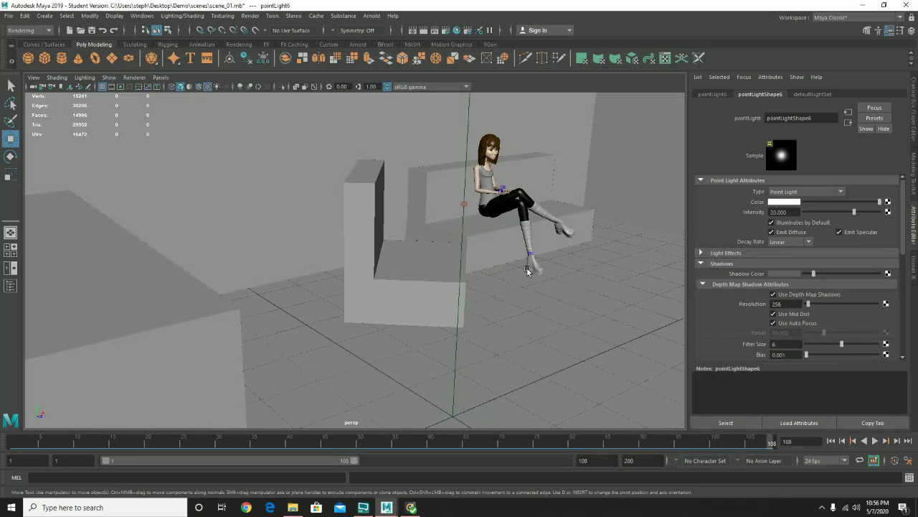
left_click_drag(417, 285, 447, 284, "alt")
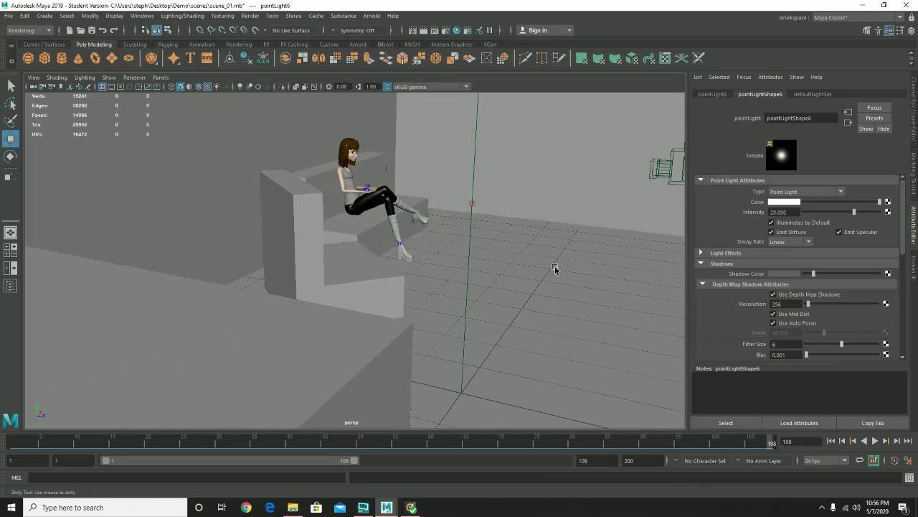
left_click_drag(555, 267, 496, 267, "alt")
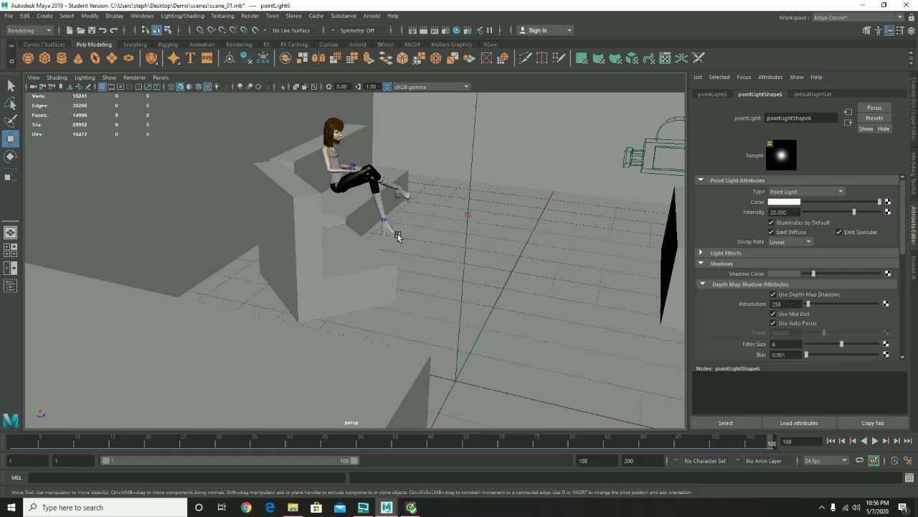
left_click_drag(301, 200, 208, 198, "alt")
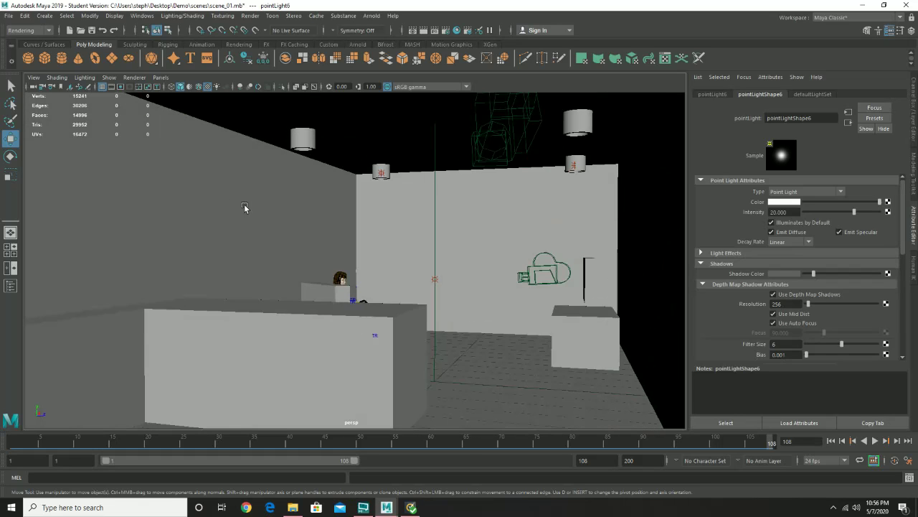
Duplicate the pipe-shaped ceiling lamp near the left wall and set the copy's Translate Y and Translate Z to 0.
left_click(296, 137)
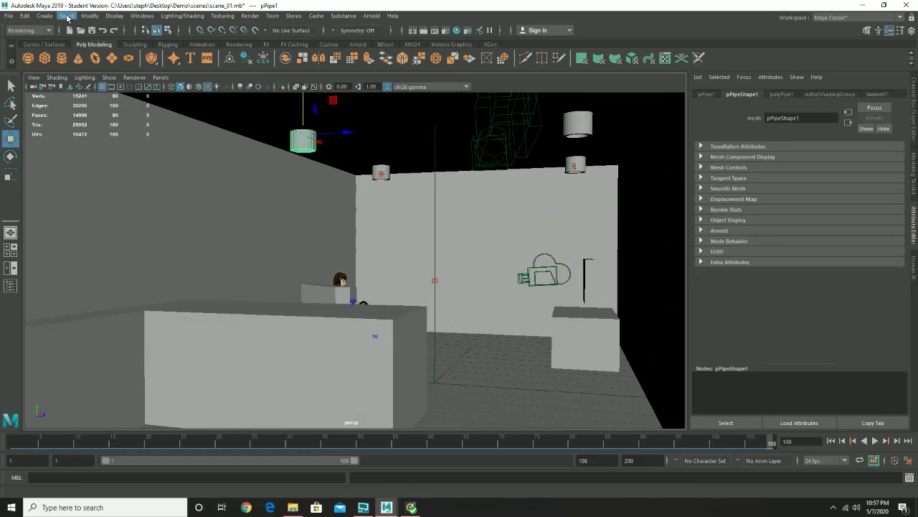
left_click(44, 16)
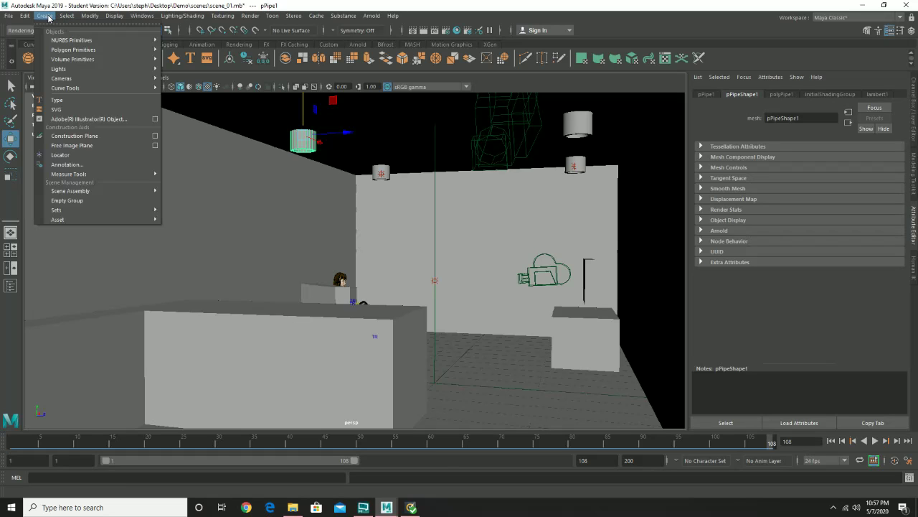
mouse_move(109, 51)
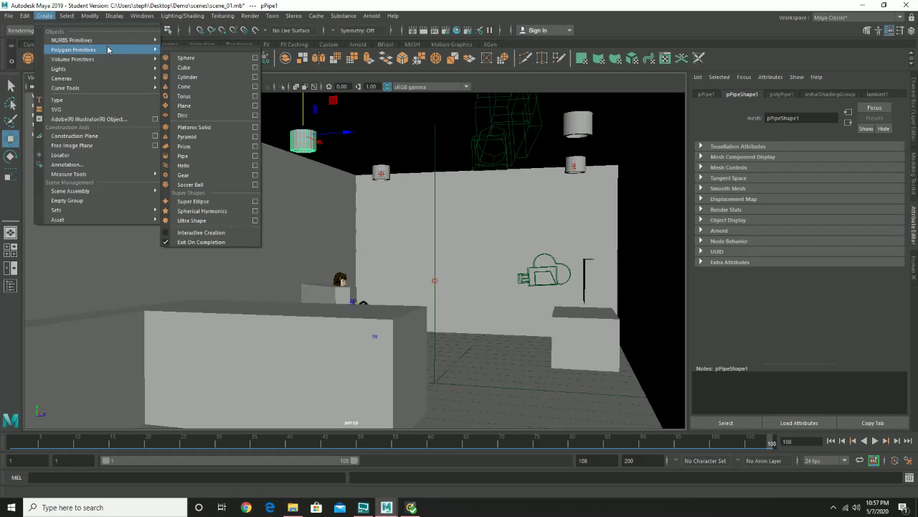
left_click(229, 154)
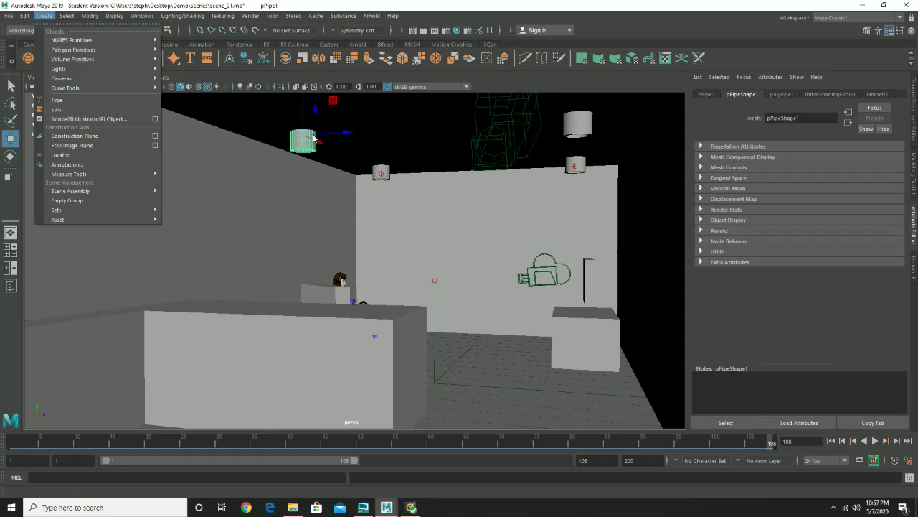
left_click(914, 112)
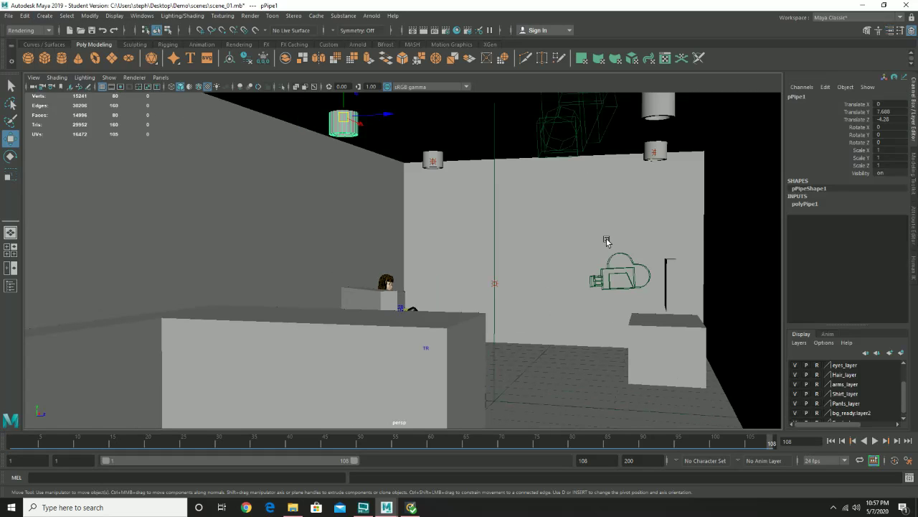
key("ctrl+d")
left_click(890, 112)
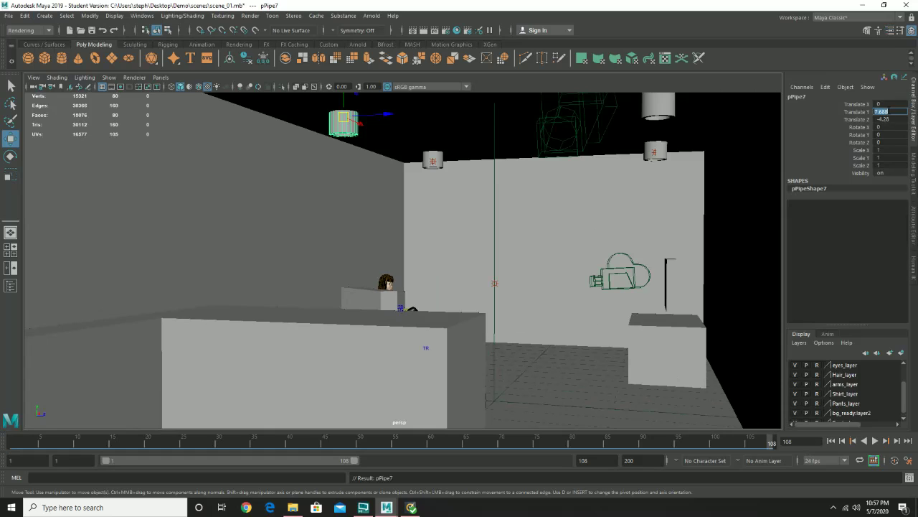
type("0")
key("Tab")
type("0")
key("Return")
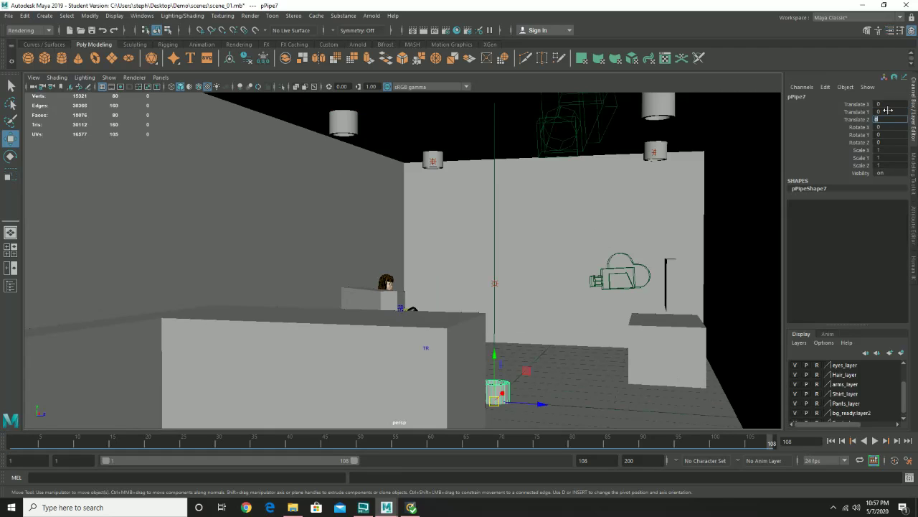
Create a point light at the origin and raise it above the duplicated pipe to a Translate Y of about 1.65.
left_click_drag(627, 268, 544, 316, "alt")
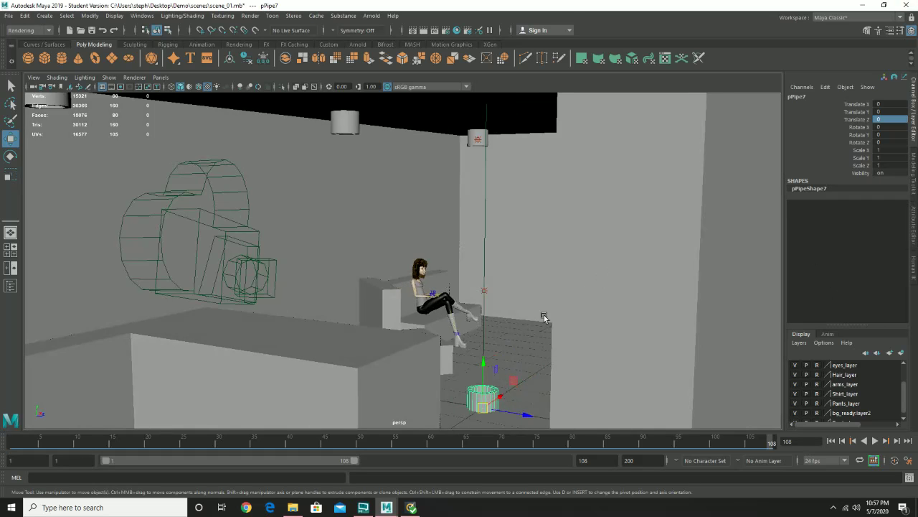
middle_click_drag(541, 336, 547, 242, "alt")
right_click_drag(511, 231, 614, 327, "alt")
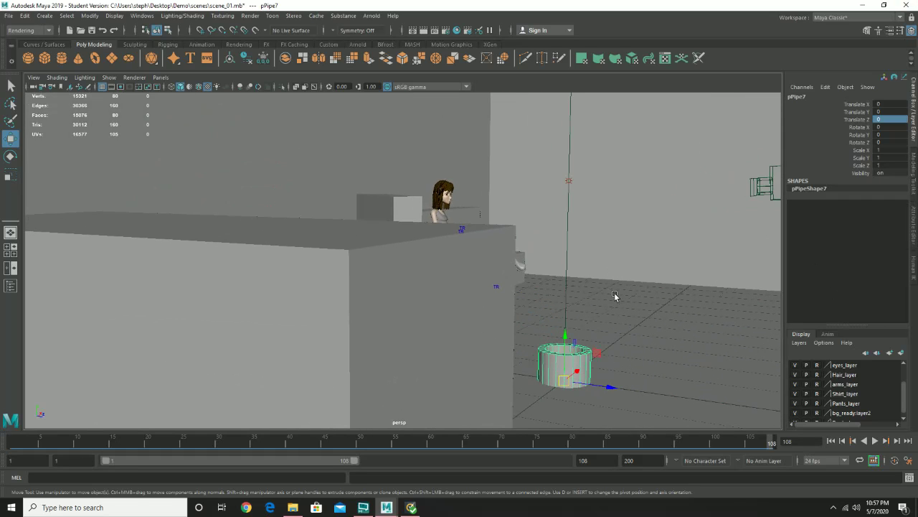
middle_click_drag(614, 292, 521, 266, "alt")
scroll(521, 266, "down", 5)
left_click_drag(523, 269, 572, 318, "alt")
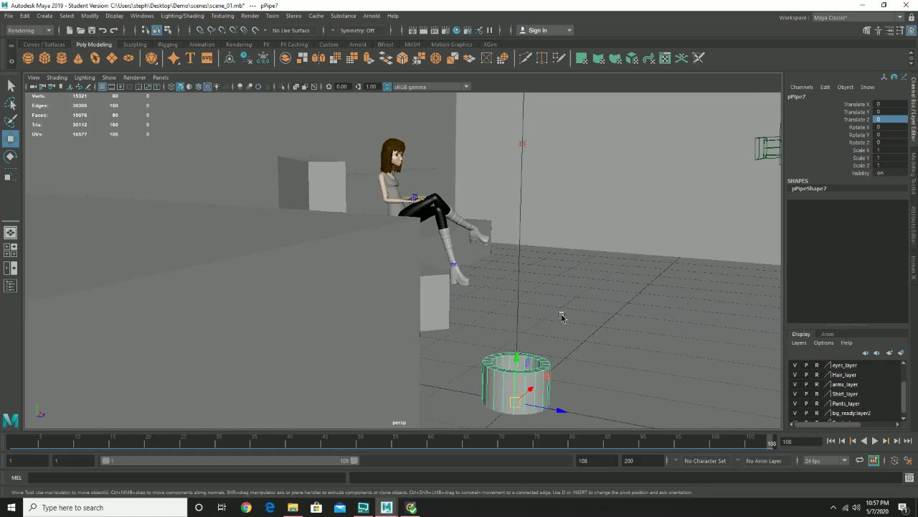
middle_click_drag(562, 313, 470, 307, "alt")
left_click_drag(470, 307, 435, 318, "alt")
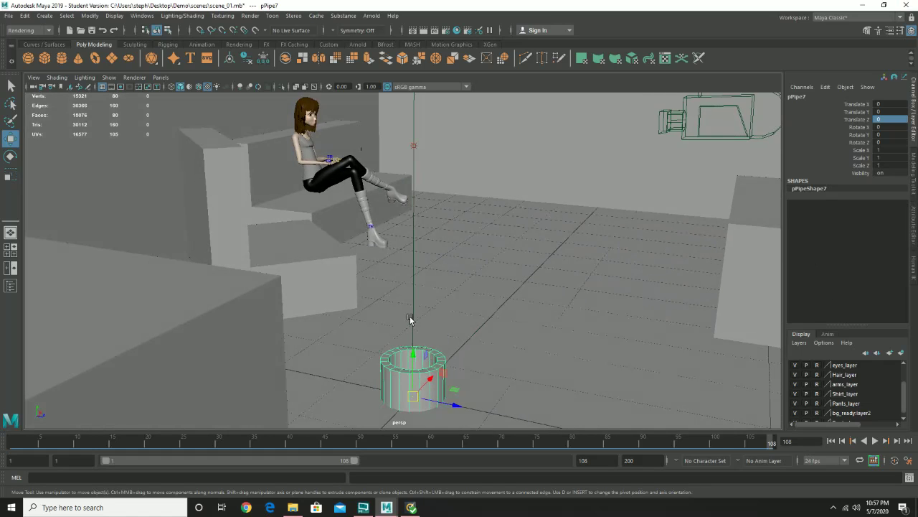
left_click(45, 16)
mouse_move(74, 74)
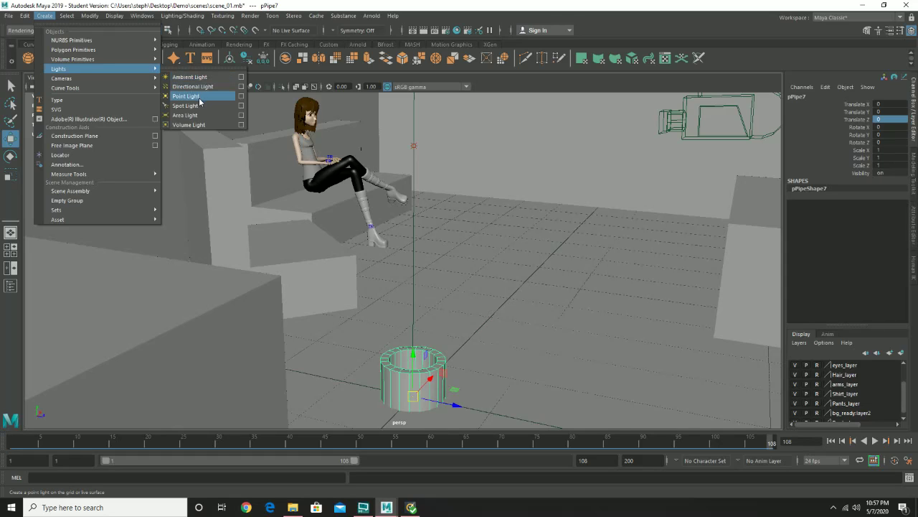
left_click(186, 96)
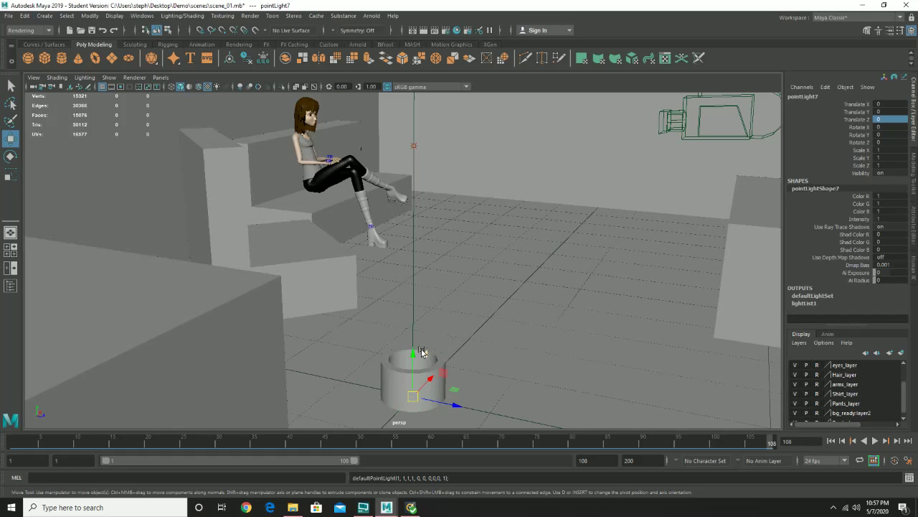
left_click_drag(414, 351, 403, 223)
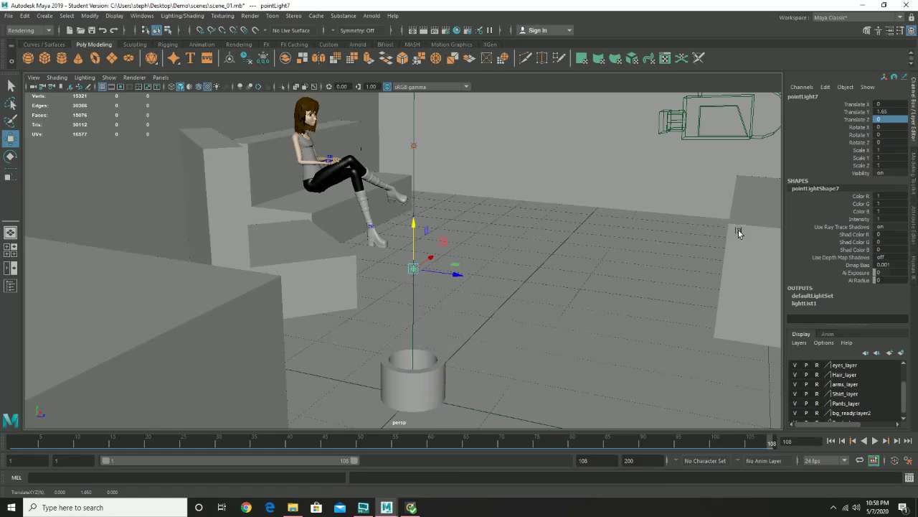
Render the current view, set the new point light's decay rate to Linear, and render again for comparison.
left_click(914, 233)
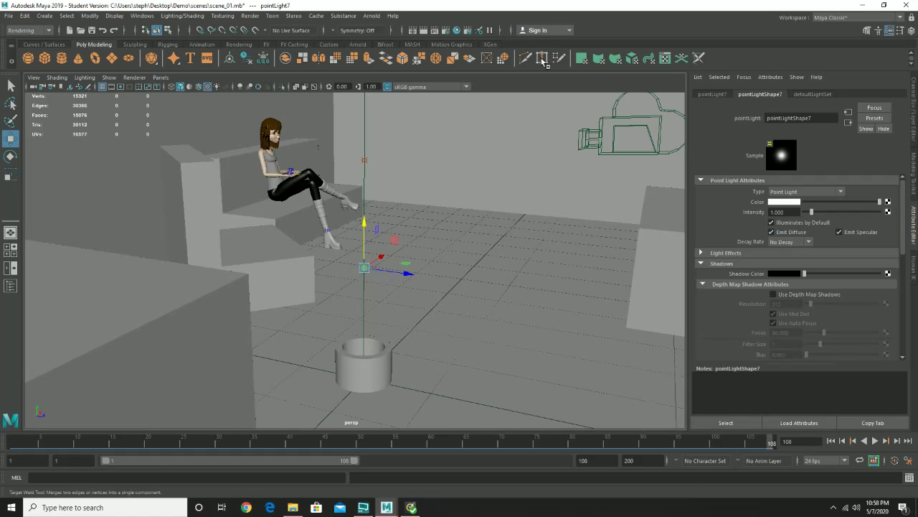
left_click(429, 32)
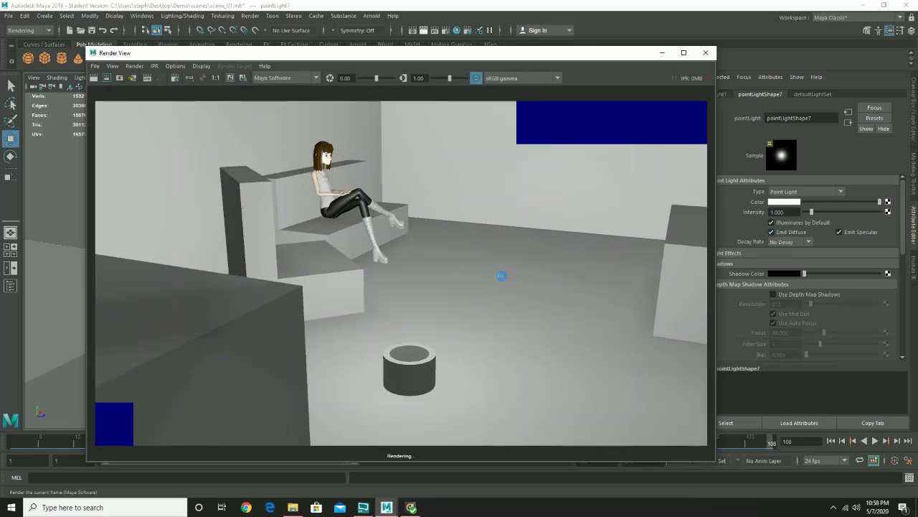
left_click(802, 243)
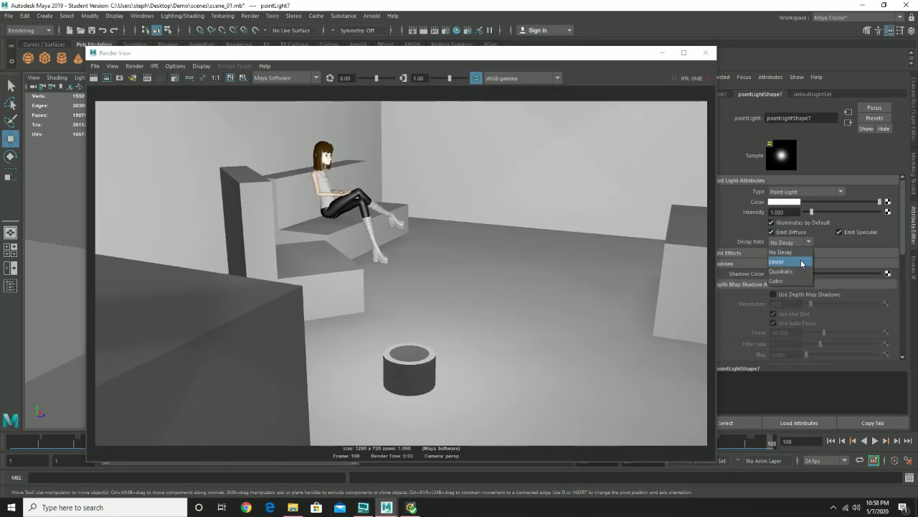
left_click(778, 262)
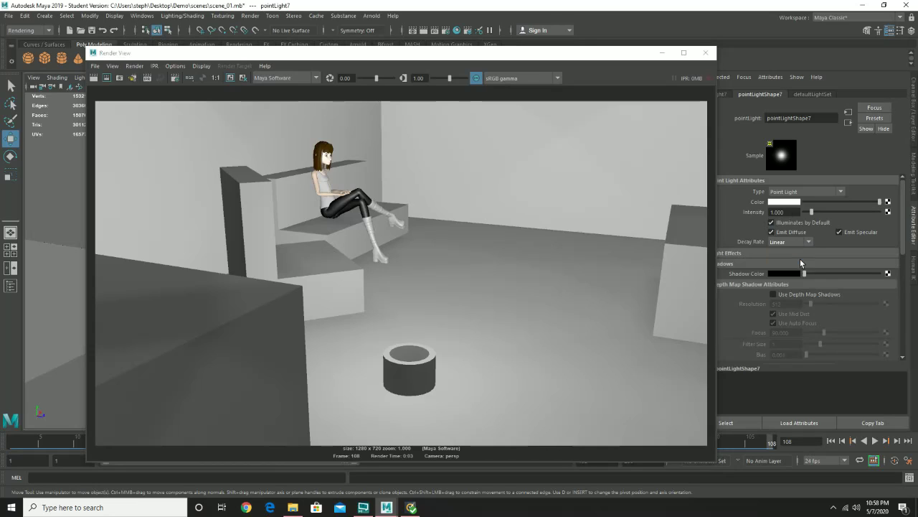
left_click(96, 79)
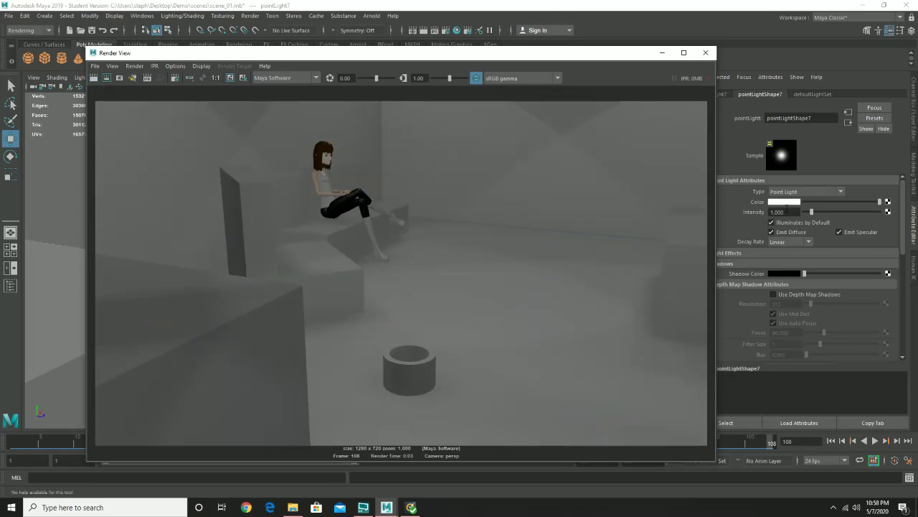
Set the point light's intensity to 20, render the view again, and close the rendered image.
double_click(778, 211)
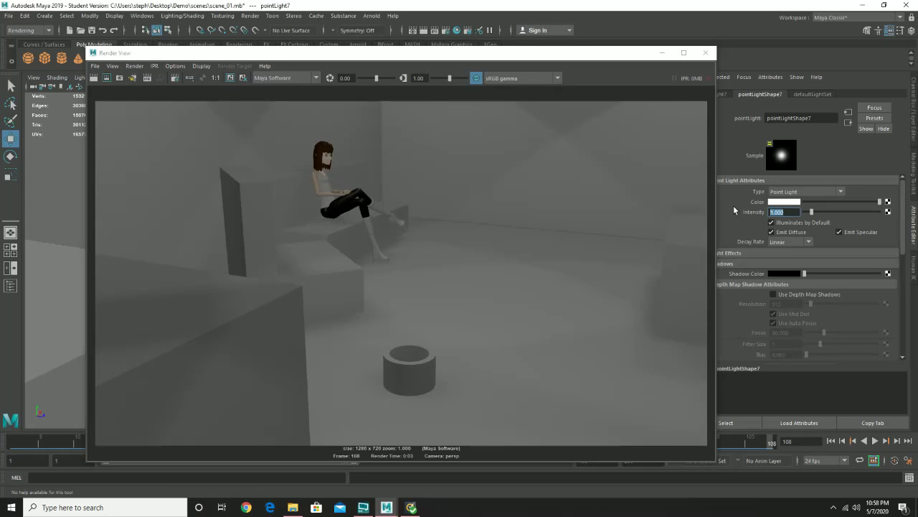
type("20")
key("Return")
left_click(94, 78)
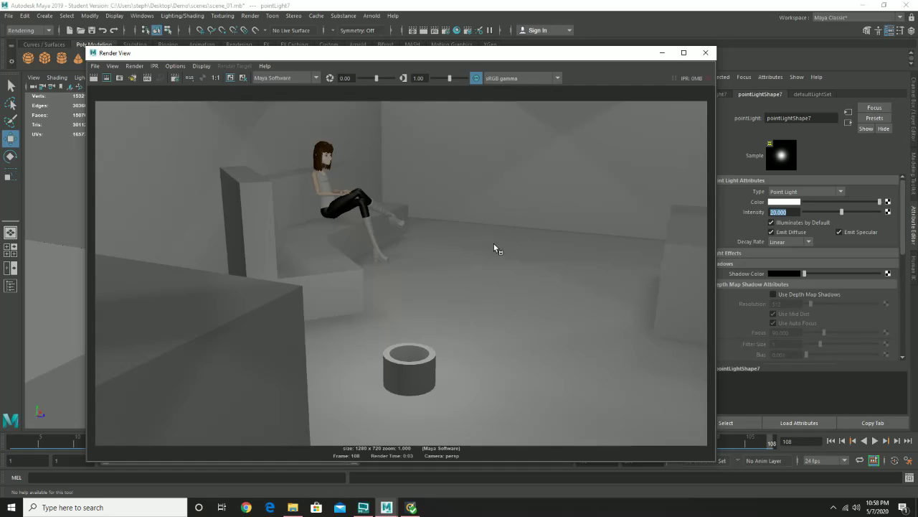
left_click(713, 53)
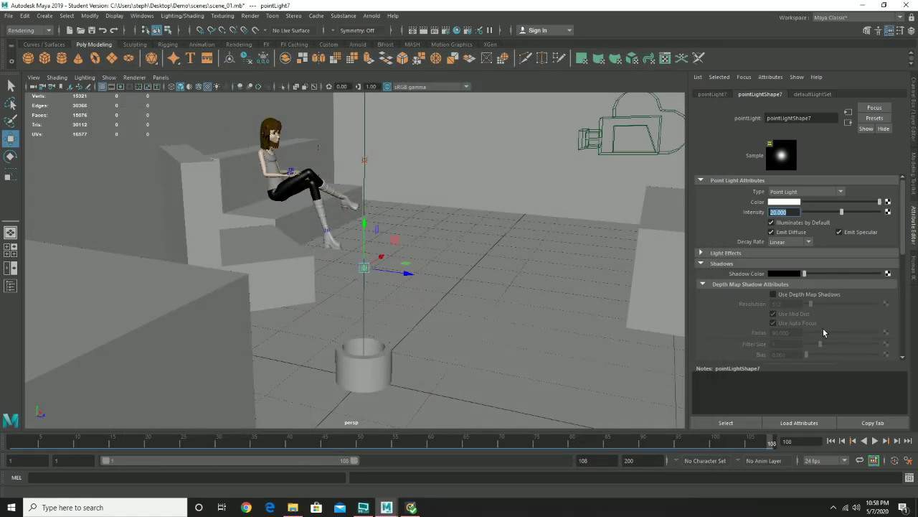
Enable depth map shadows on the point light with a resolution of 256 and a filter size of 6.
left_click(789, 295)
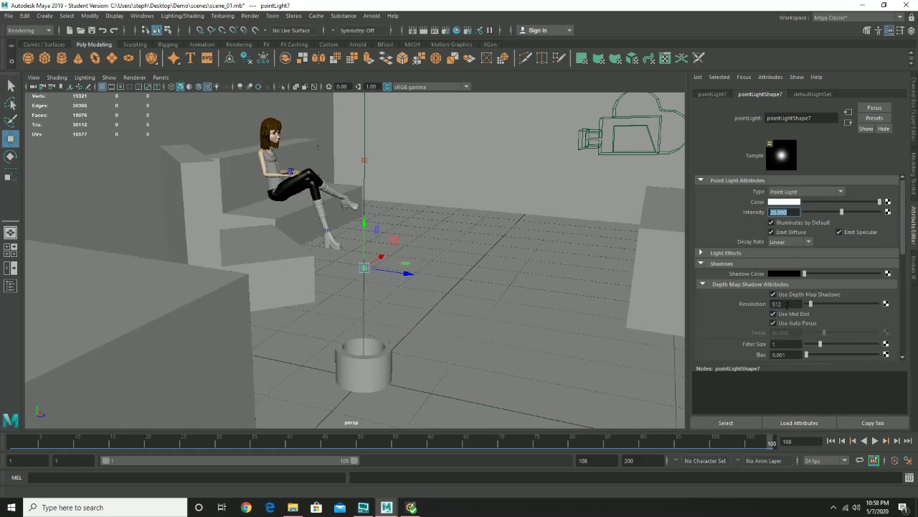
left_click(787, 304)
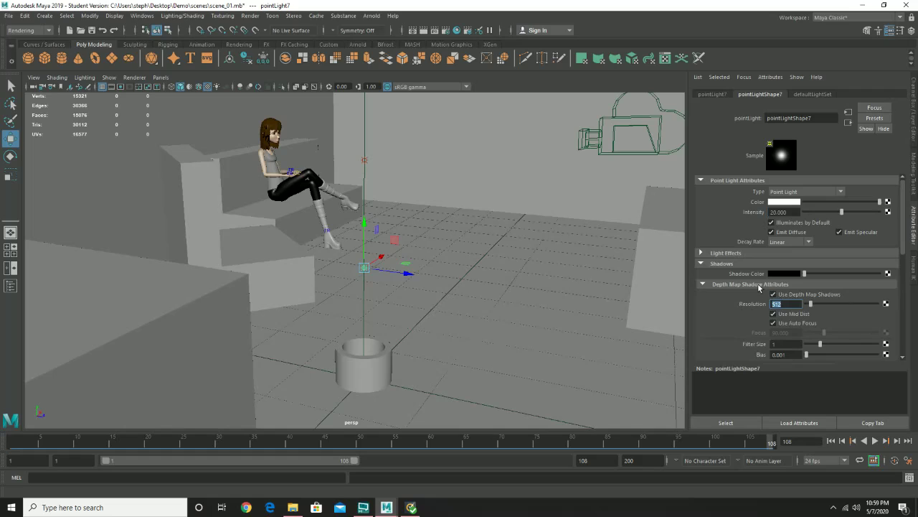
left_click(722, 265)
left_click(722, 264)
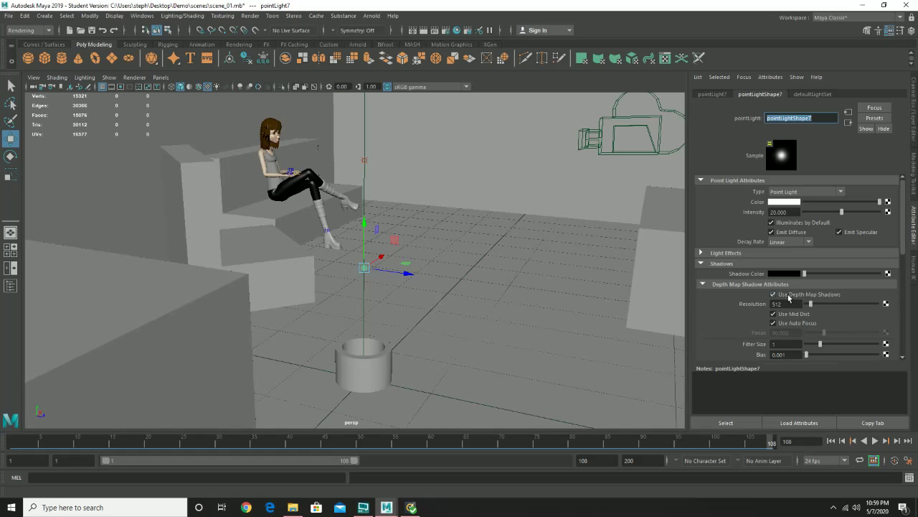
left_click(782, 304)
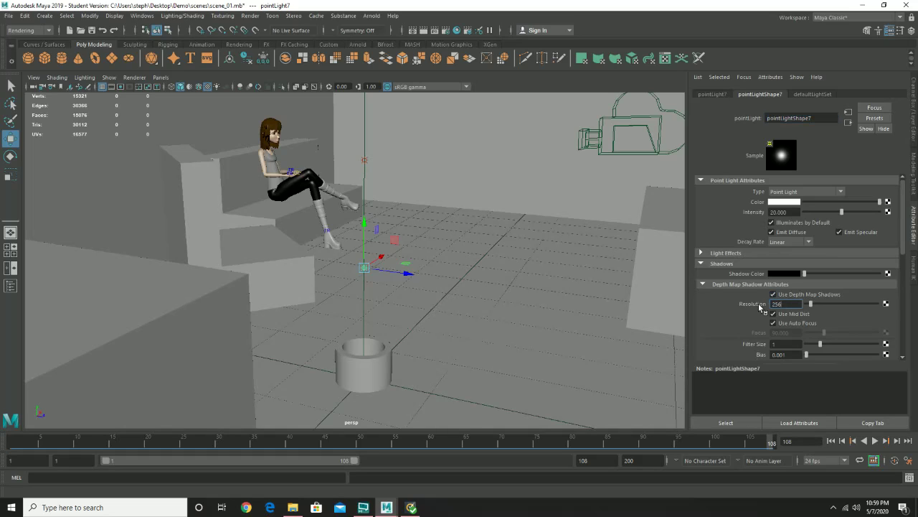
key("Tab")
type("6")
key("Return")
Delete the duplicated pipe on the floor together with the point light above it.
left_click(376, 363)
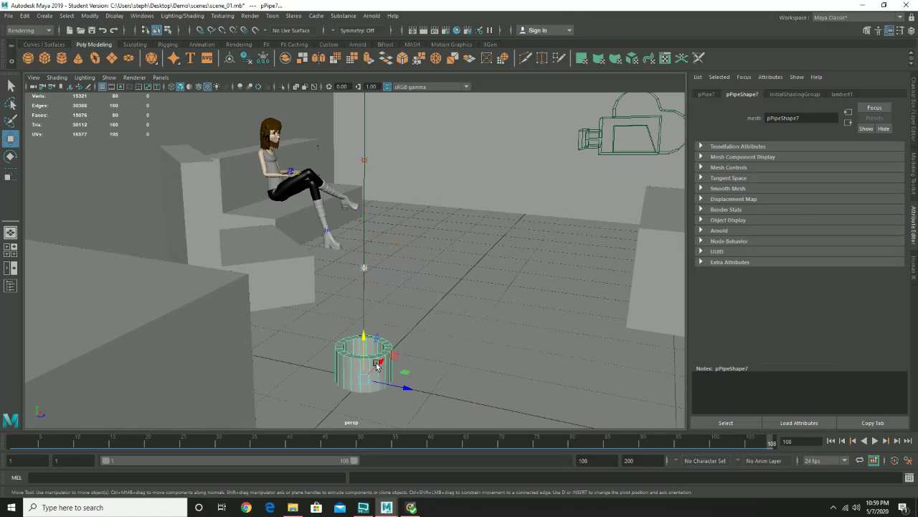
key("Delete")
Select the ambient light in the middle of the room and turn off its Illuminates by Default option.
left_click_drag(376, 363, 423, 304, "alt")
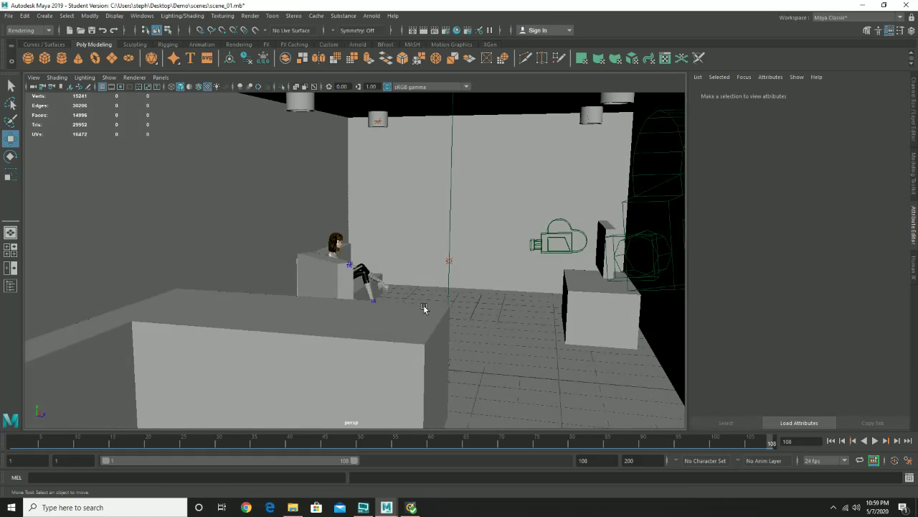
left_click(451, 260)
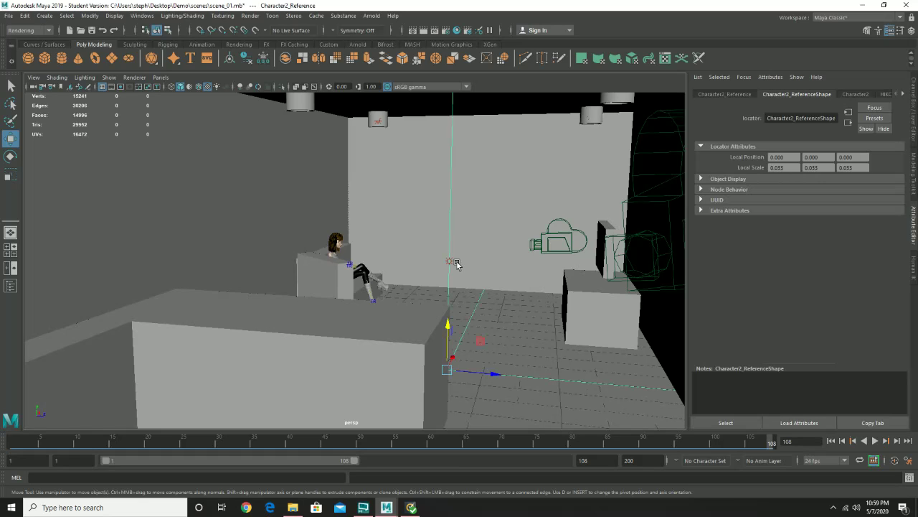
left_click(431, 244)
left_click_drag(431, 244, 472, 276)
left_click(470, 244)
left_click(789, 222)
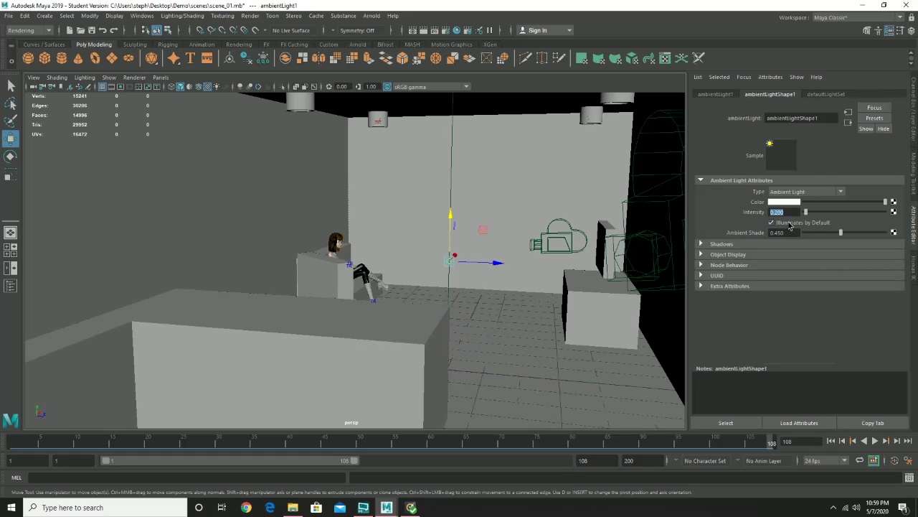
Render the perspective view to check the room without the ambient light, and close the rendered image.
left_click(428, 30)
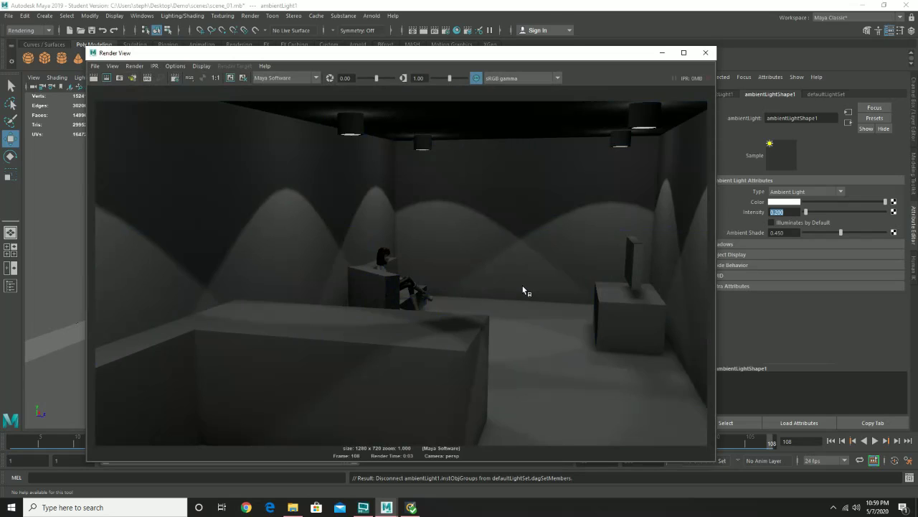
left_click(445, 262)
key("w")
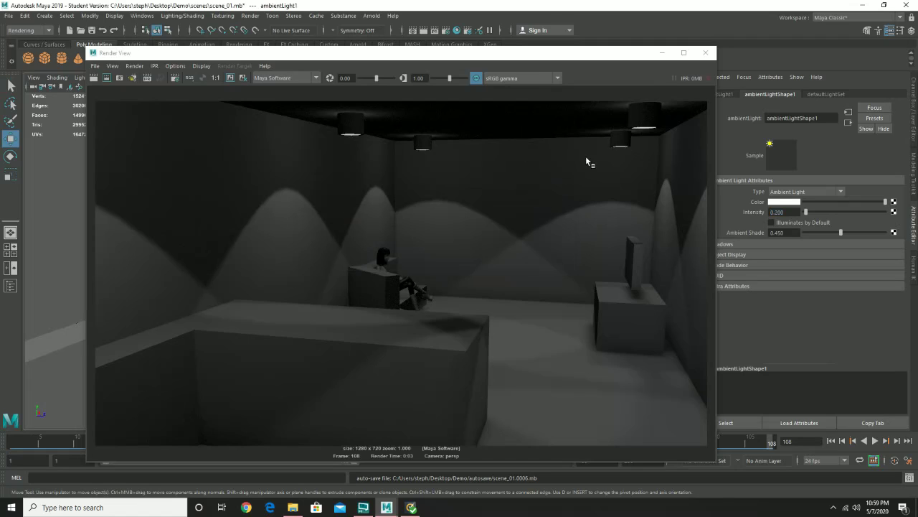
left_click(708, 53)
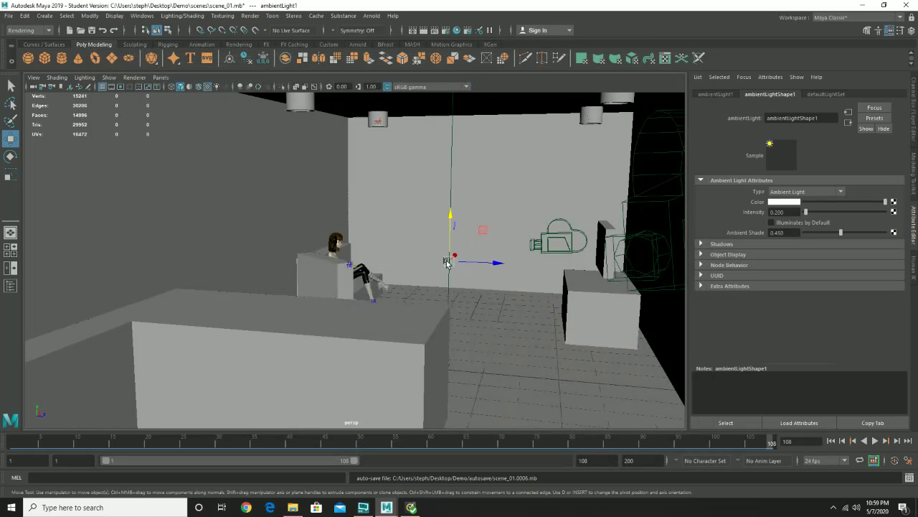
left_click(44, 16)
mouse_move(82, 60)
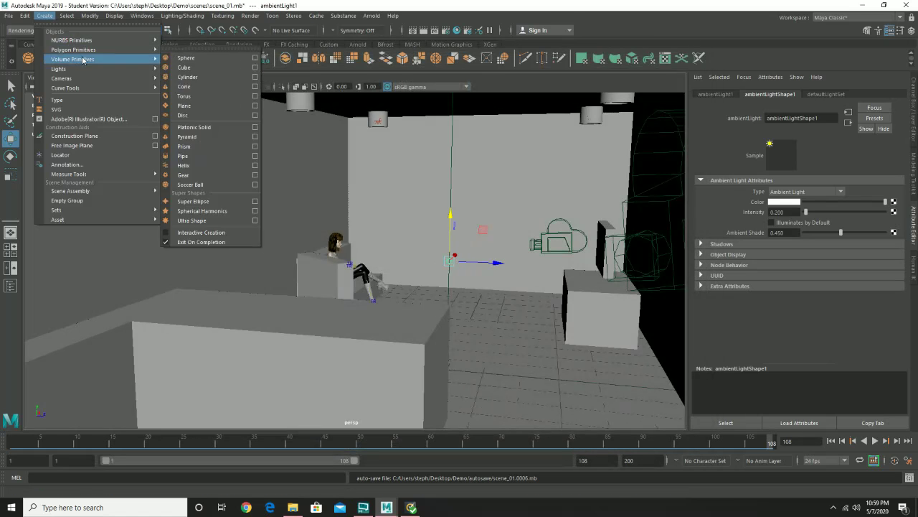
mouse_move(161, 78)
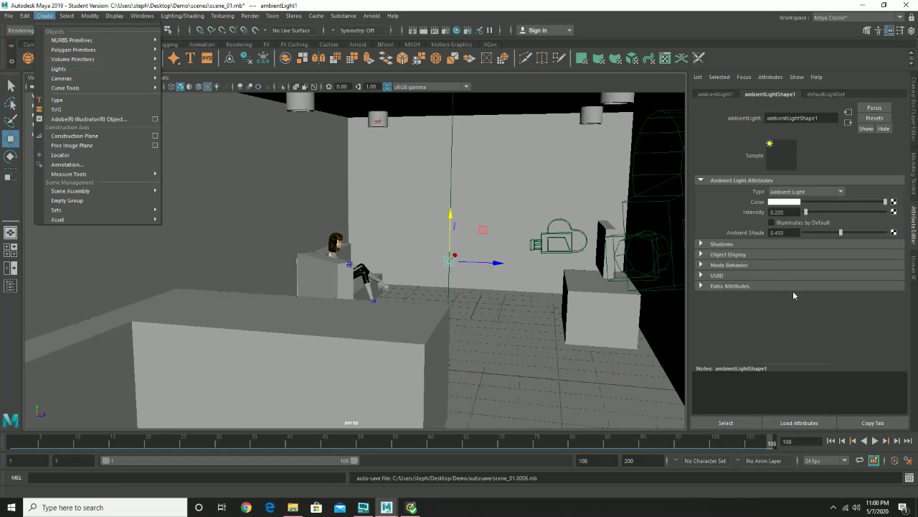
left_click(797, 311)
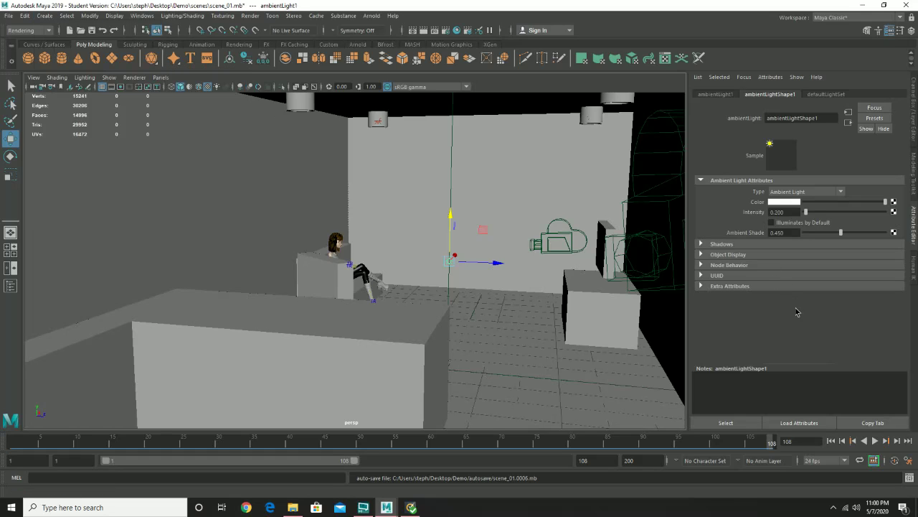
Set the ambient light's intensity to 0.1, render the view to compare, and close the rendered image.
double_click(786, 211)
key("BackSpace")
type(".1")
key("Return")
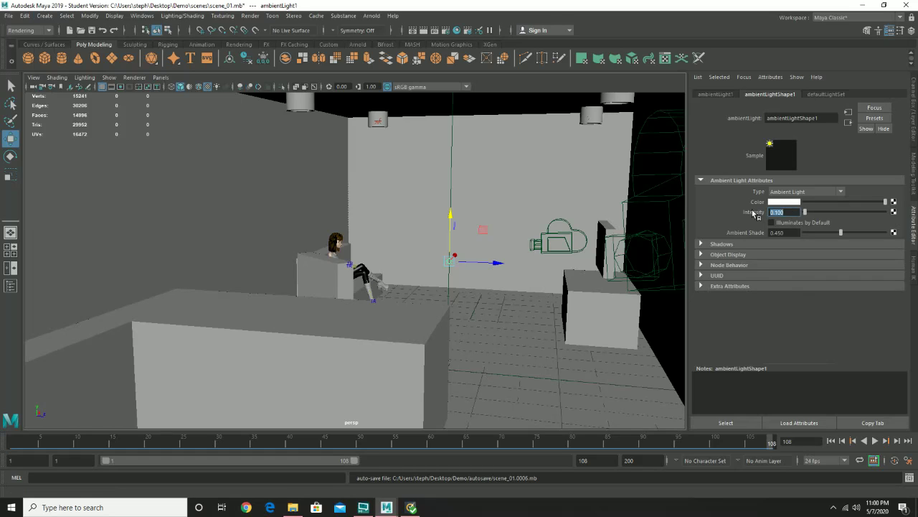
left_click(423, 30)
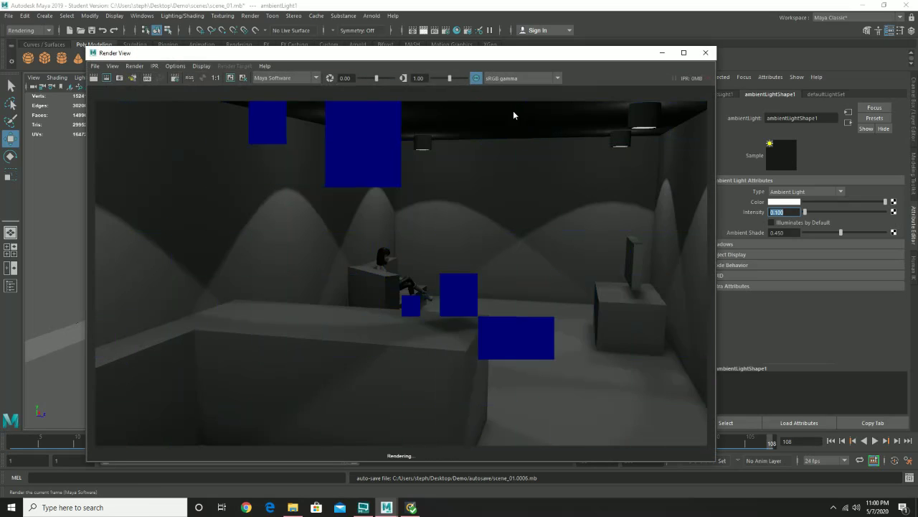
left_click(706, 52)
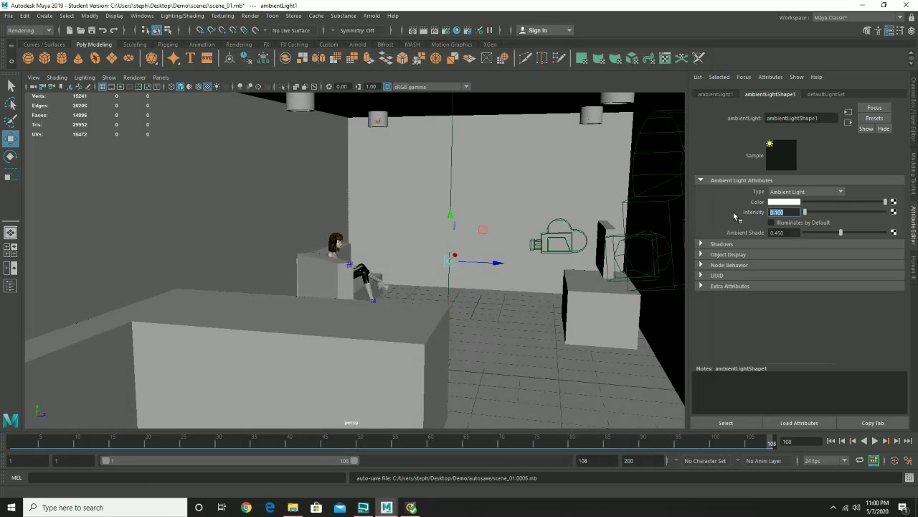
Set the ambient light's intensity to 0.2, render the view again, and close the rendered image.
type("0.2")
key("Return")
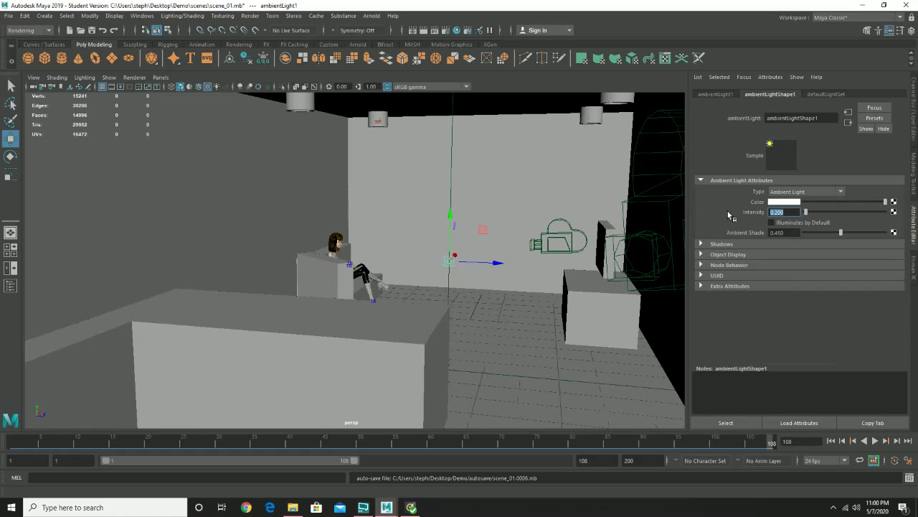
left_click(427, 31)
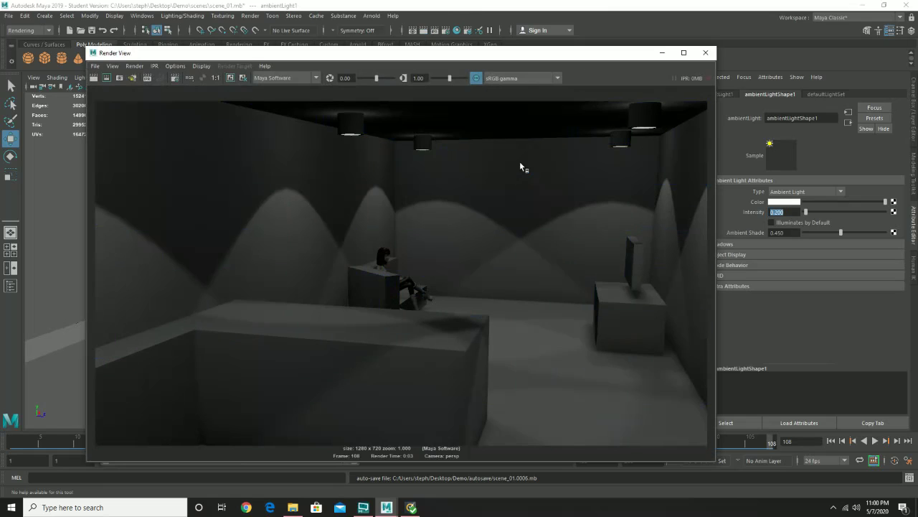
left_click(705, 53)
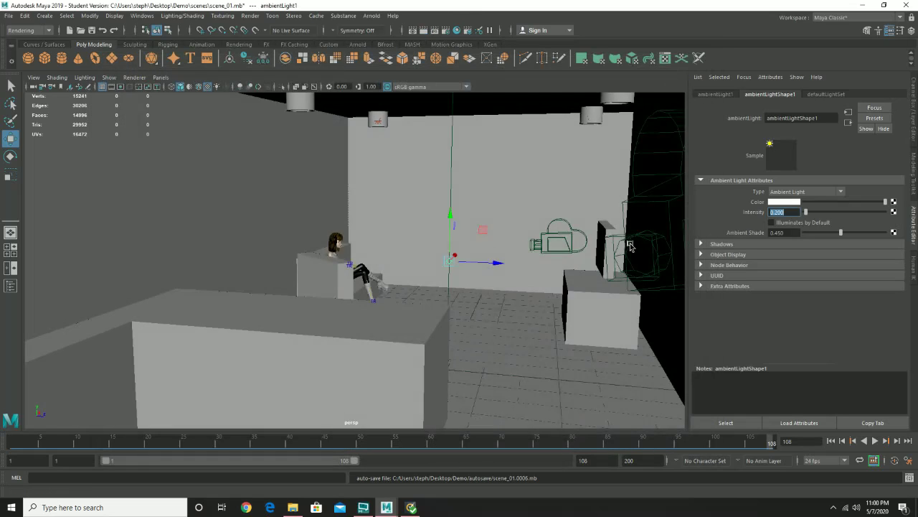
left_click_drag(630, 246, 506, 270, "alt")
scroll(513, 267, "up", 5)
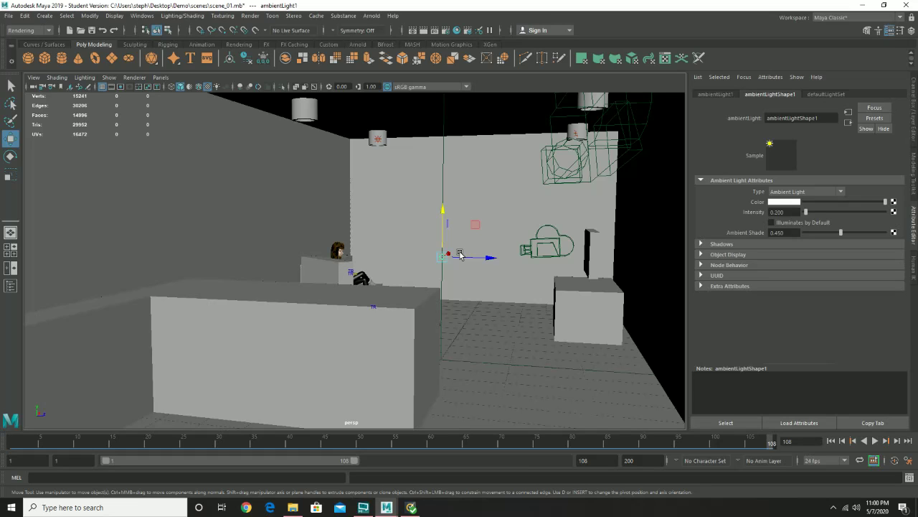
left_click_drag(423, 229, 428, 230, "alt")
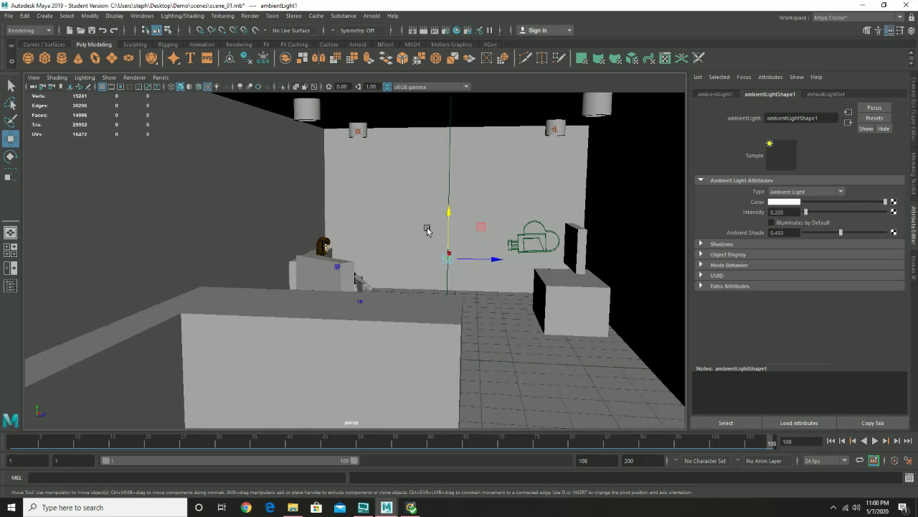
middle_click_drag(484, 248, 439, 242, "alt")
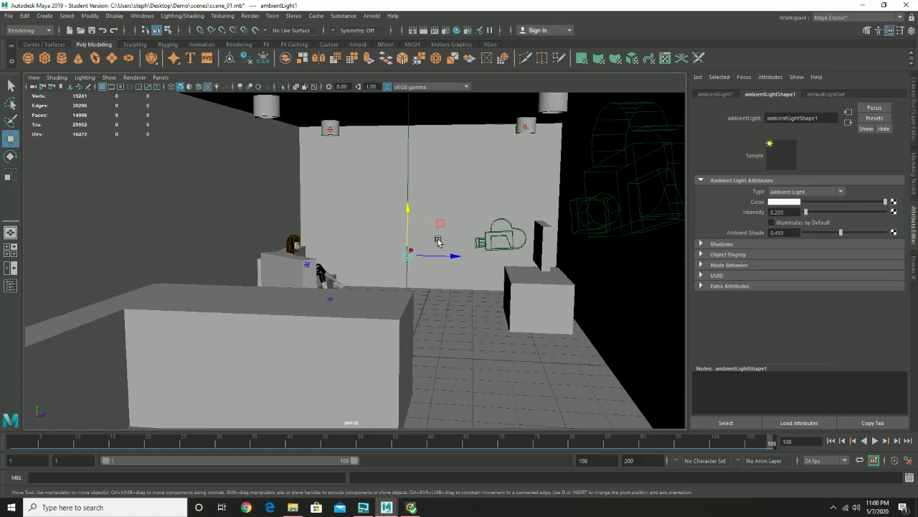
left_click_drag(439, 241, 435, 239, "alt")
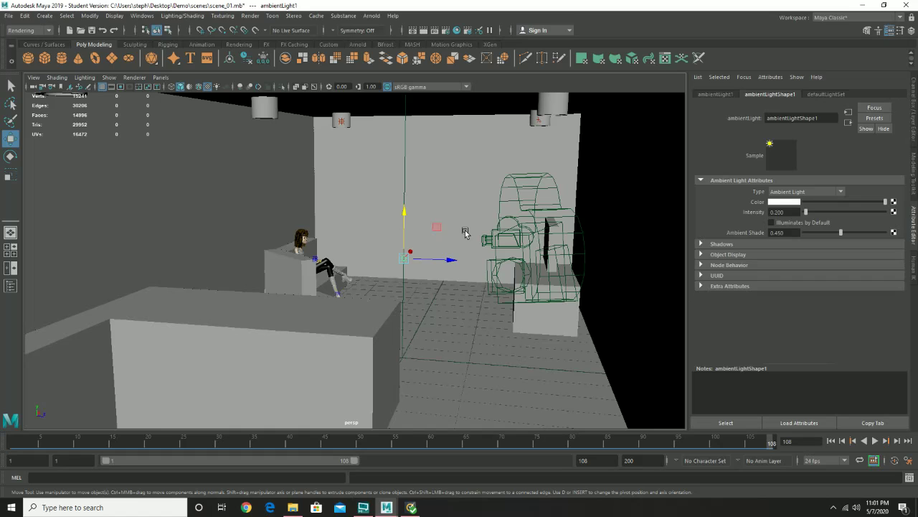
Open the render settings with Maya Software as the renderer, and review the common file output, renderable camera and image size options.
left_click(445, 31)
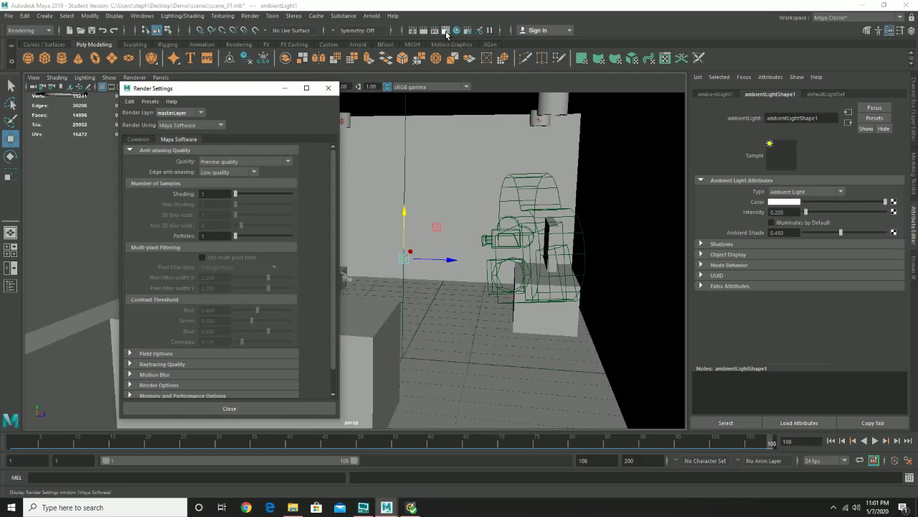
left_click(138, 139)
left_click(202, 127)
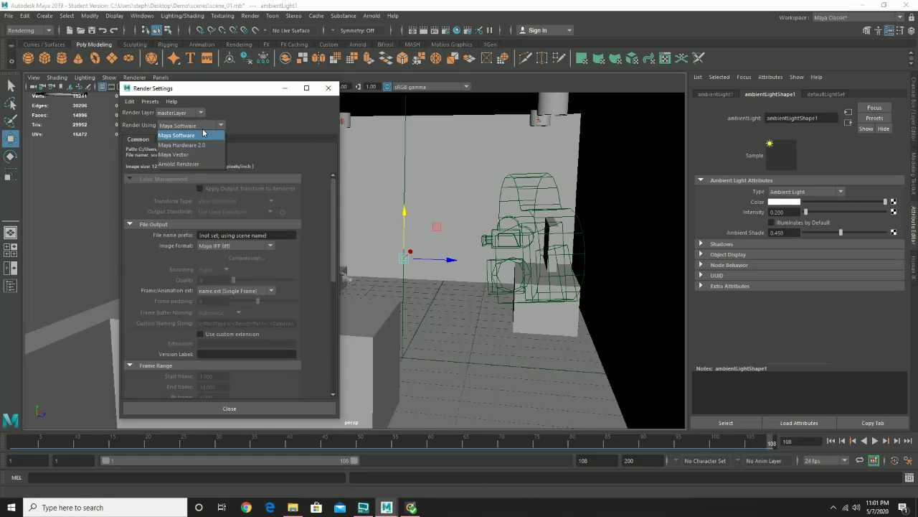
left_click(202, 139)
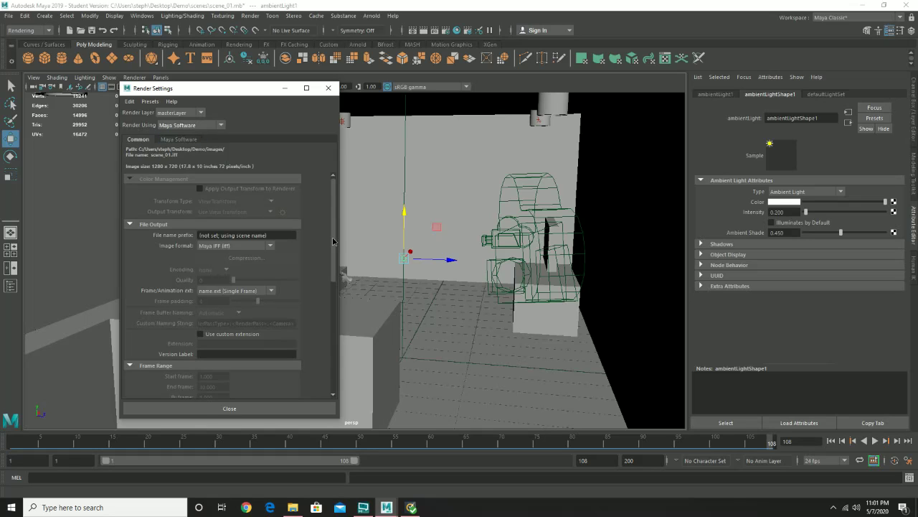
left_click_drag(333, 241, 333, 362)
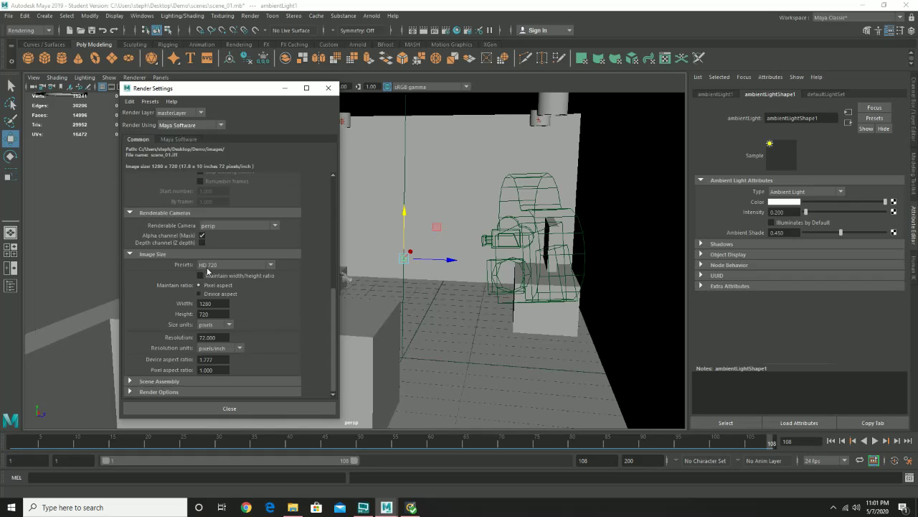
left_click_drag(333, 298, 325, 259)
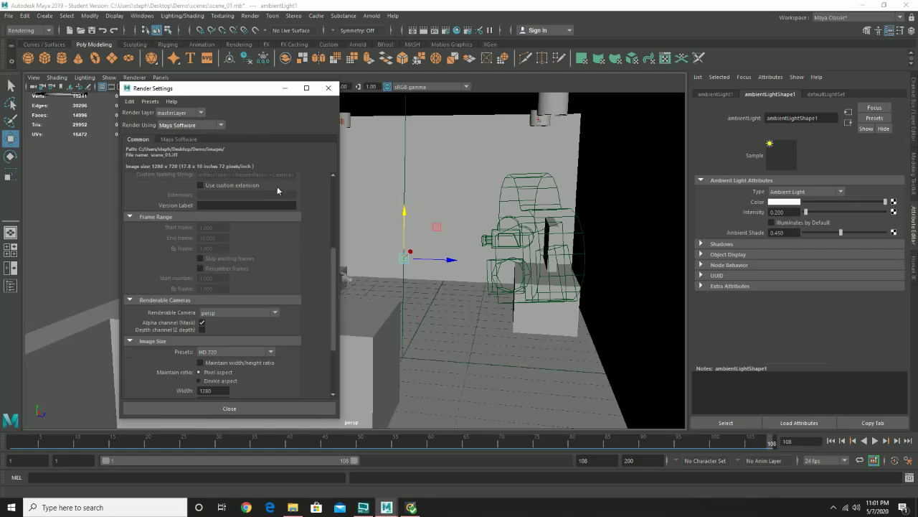
Choose Preview quality for the anti-aliasing in the Maya Software render settings.
left_click(178, 140)
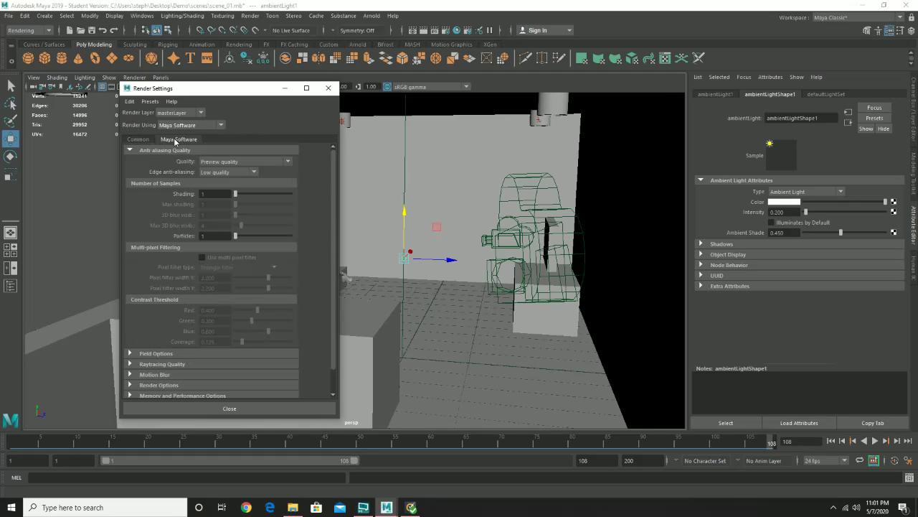
left_click(252, 163)
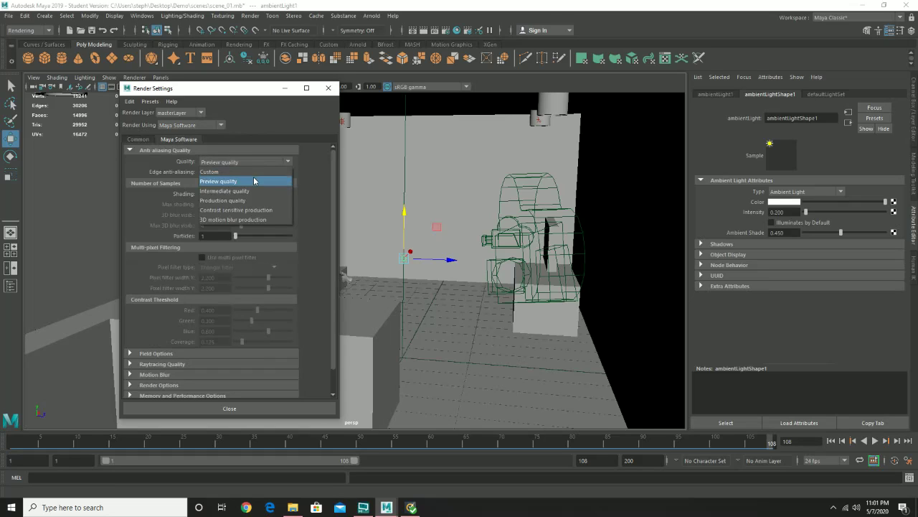
left_click(253, 180)
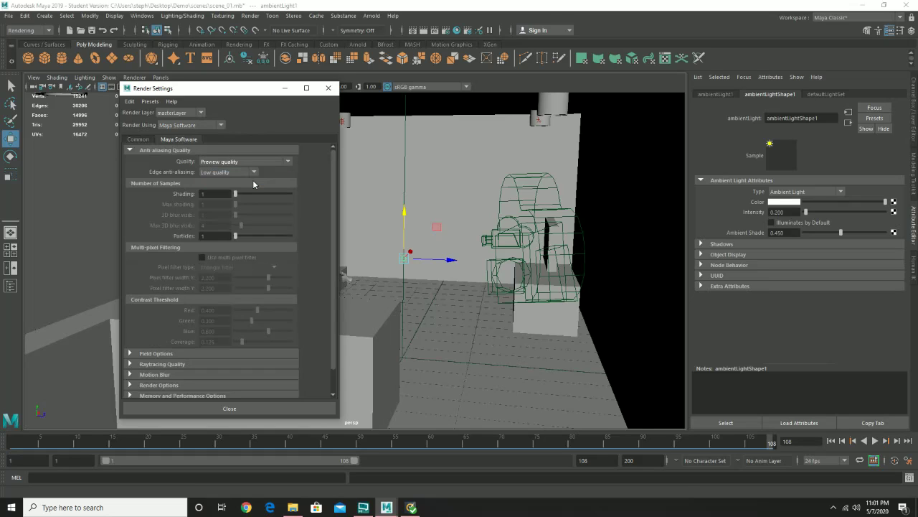
Render the reframed room view, switch off the sRGB gamma view transform to compare, and close the rendered image.
left_click(423, 32)
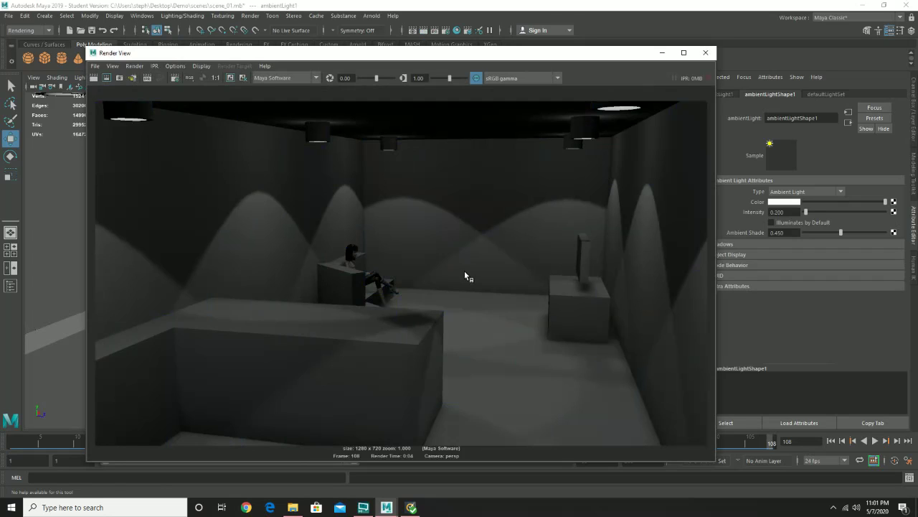
left_click(476, 79)
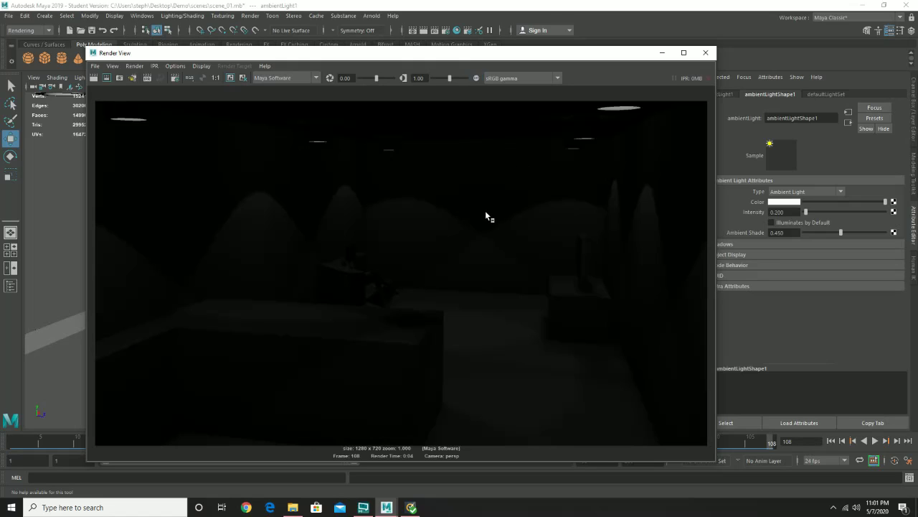
left_click(706, 53)
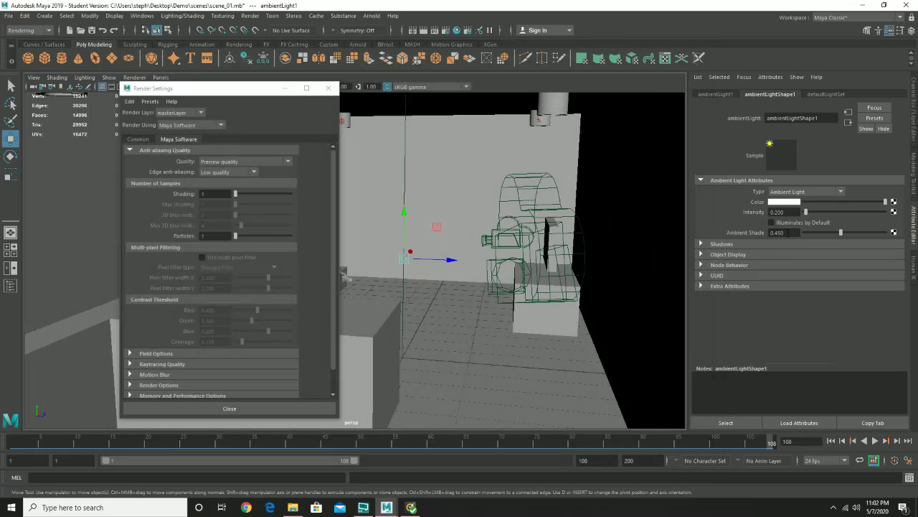
Set the ambient light's intensity to 0.3.
left_click(777, 212)
key("BackSpace")
type("0.3")
key("Return")
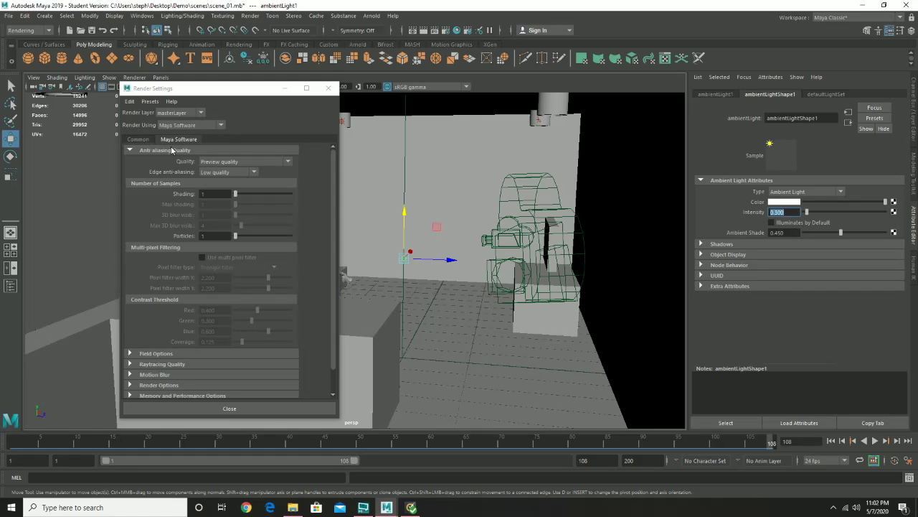
Render the room again and view it without sRGB gamma, then close the rendered image and the render settings.
left_click(424, 31)
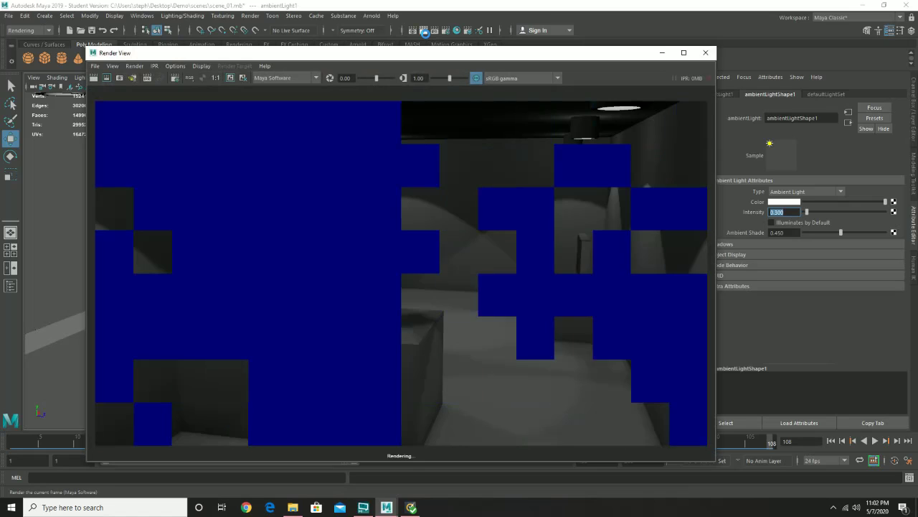
left_click(474, 79)
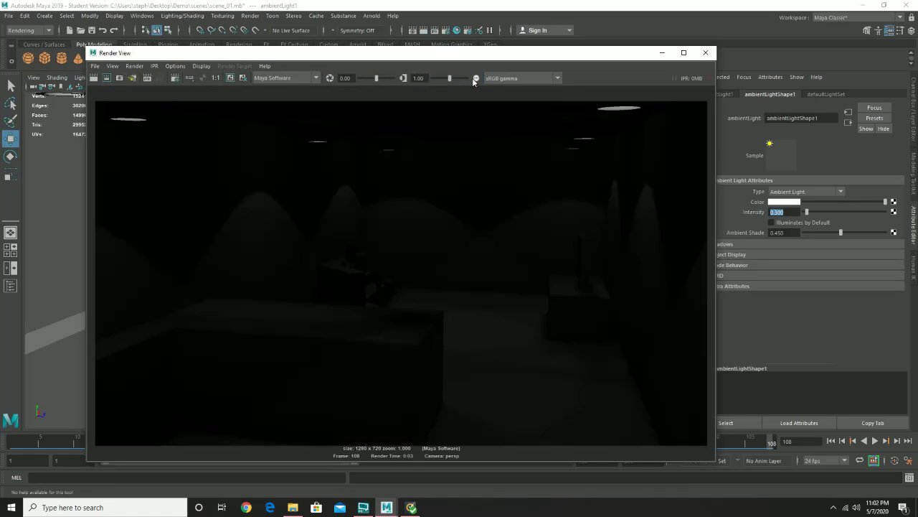
left_click(706, 52)
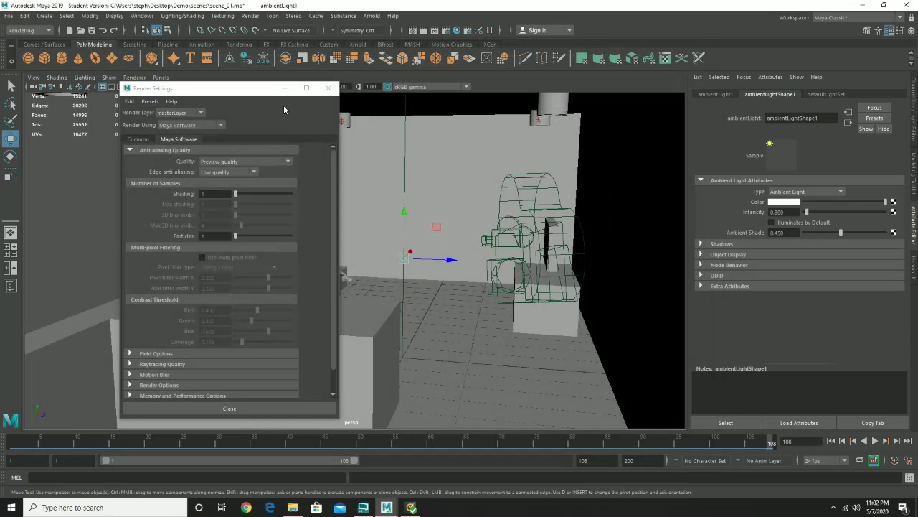
left_click(328, 88)
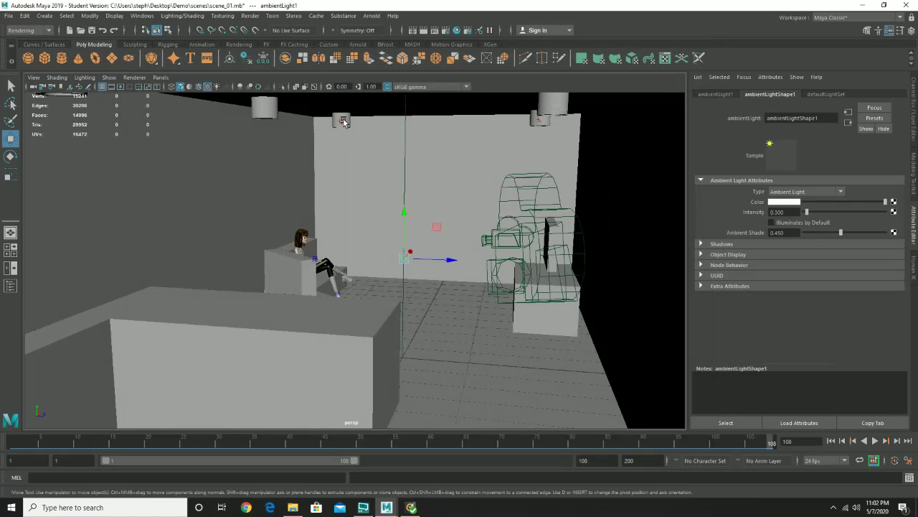
Open the Outliner and set the intensity of pointLight1 to 25.
left_click(343, 120)
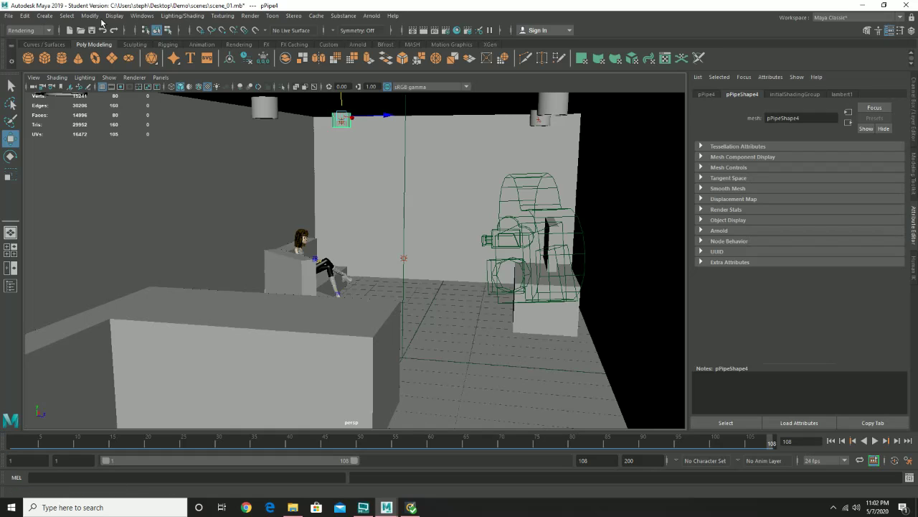
left_click(183, 16)
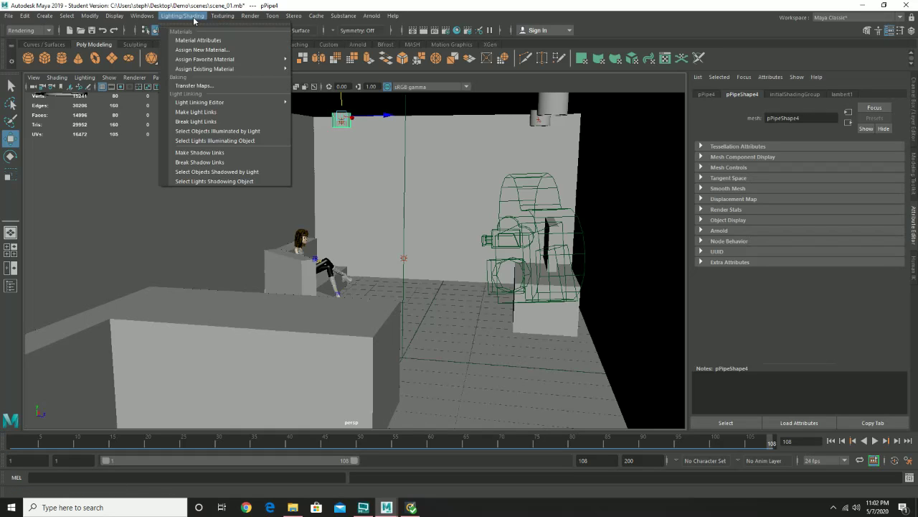
mouse_move(248, 18)
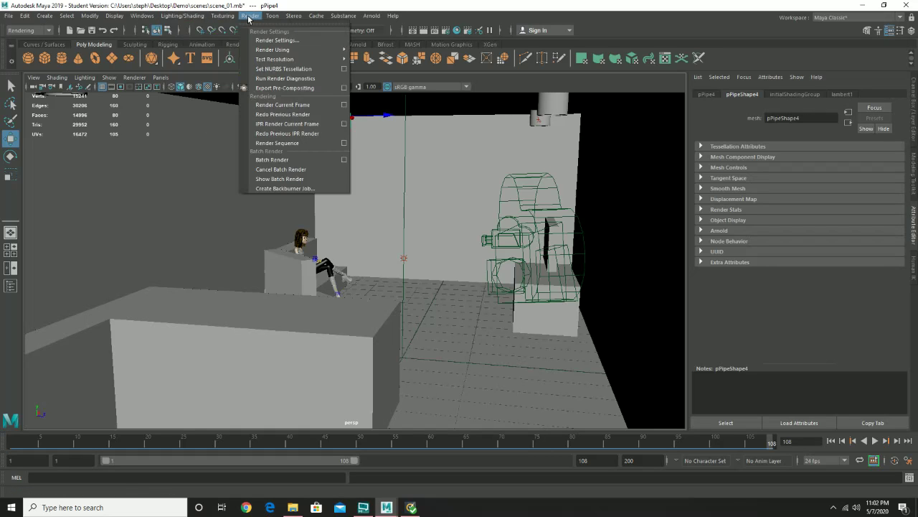
mouse_move(142, 15)
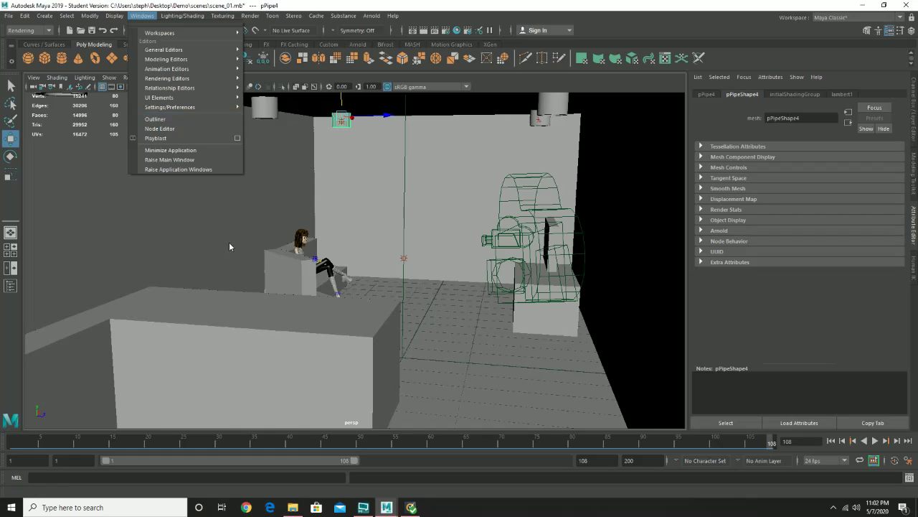
left_click(157, 118)
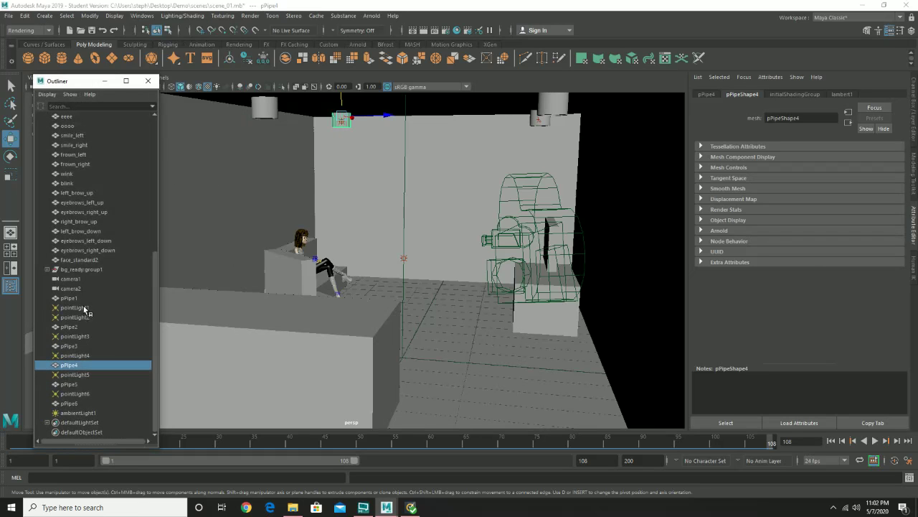
left_click(83, 307)
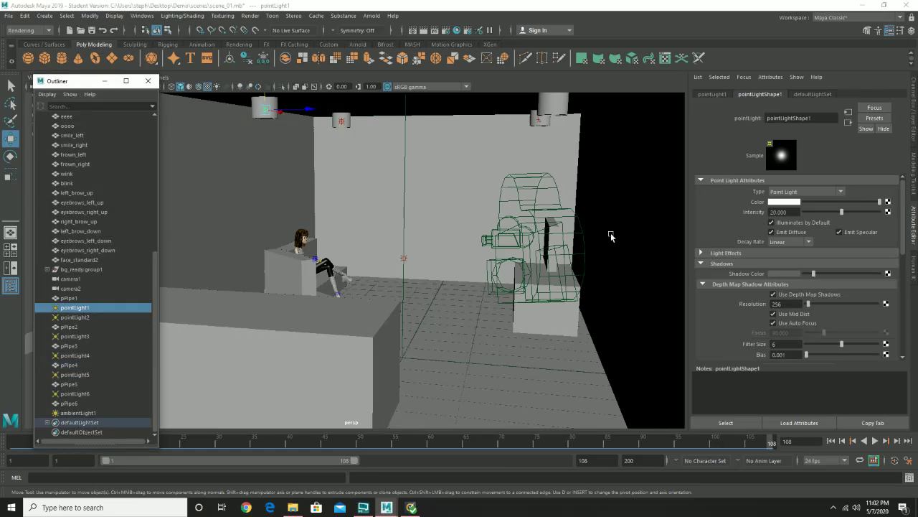
left_click_drag(794, 214, 765, 213)
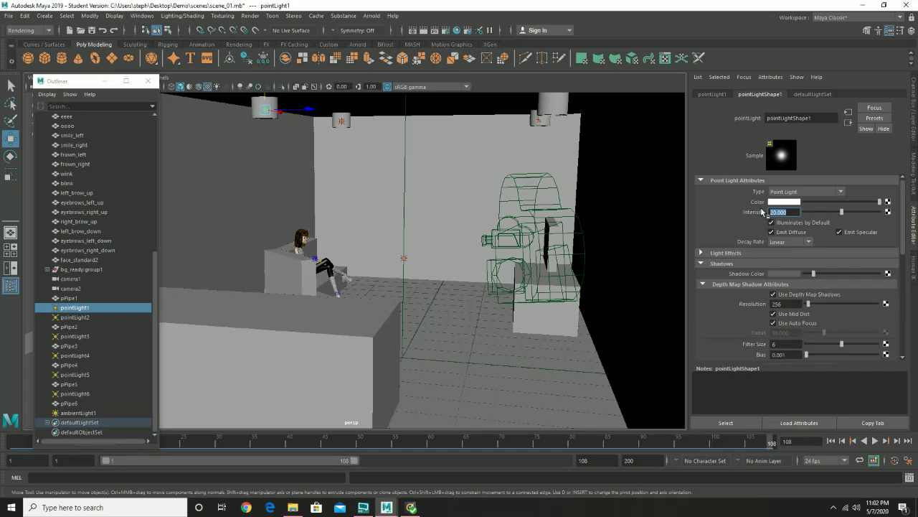
type("25")
key("Return")
Set the intensity of pointLight2 and pointLight3 to 25.
left_click(75, 317)
left_click_drag(804, 213, 742, 209)
type("25")
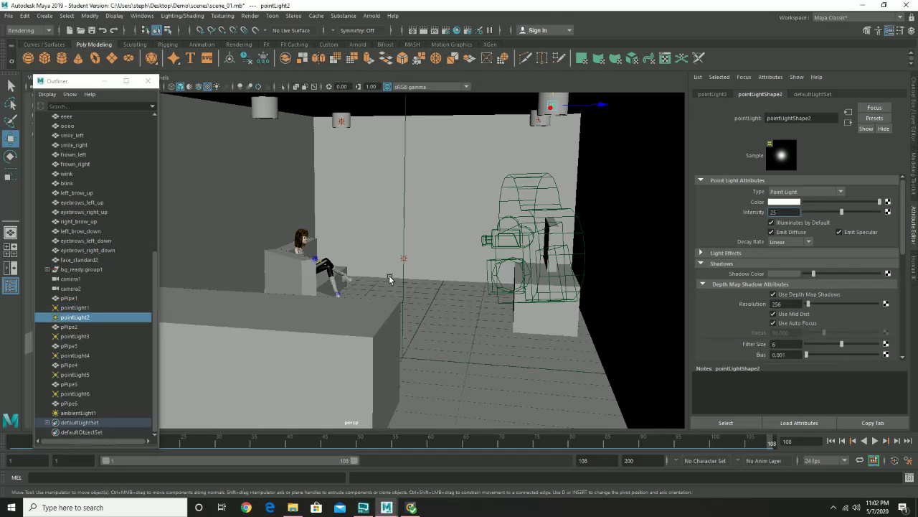
left_click(87, 337)
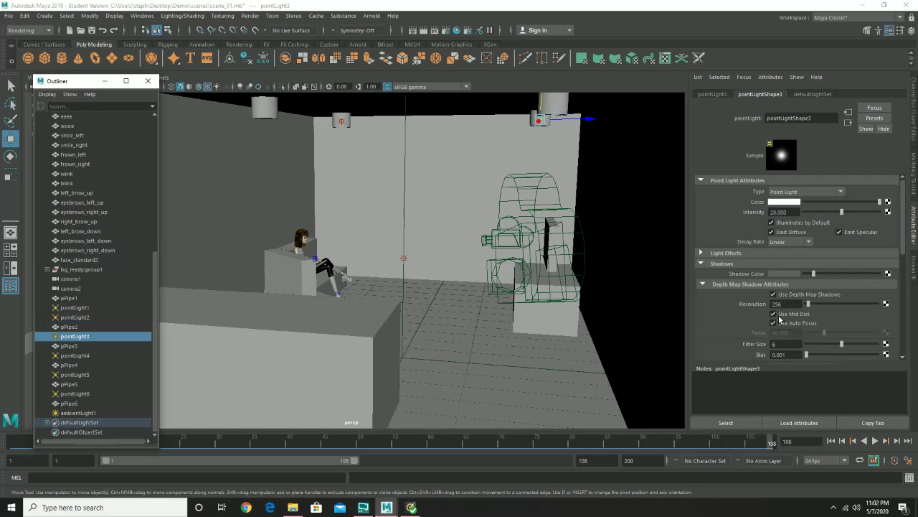
left_click_drag(789, 212, 753, 211)
type("25")
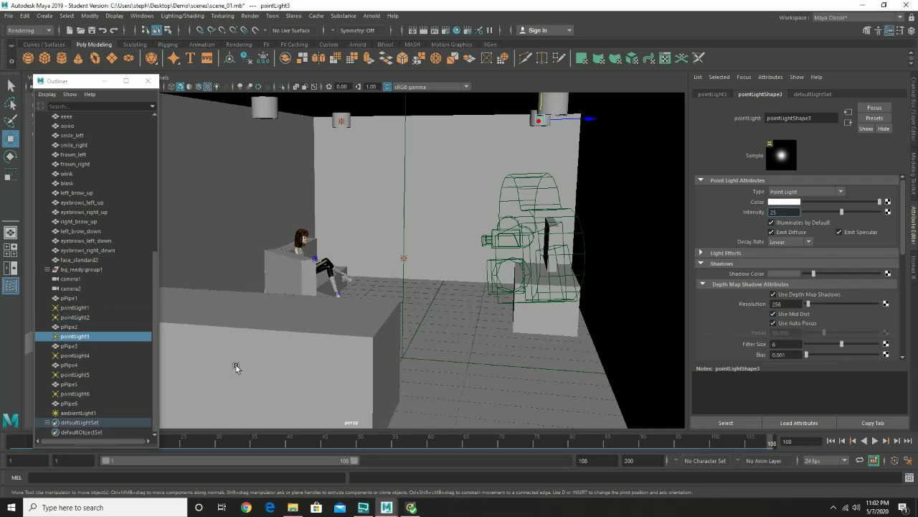
Set the intensity of pointLight4, pointLight5 and pointLight6 to 25.
left_click(88, 355)
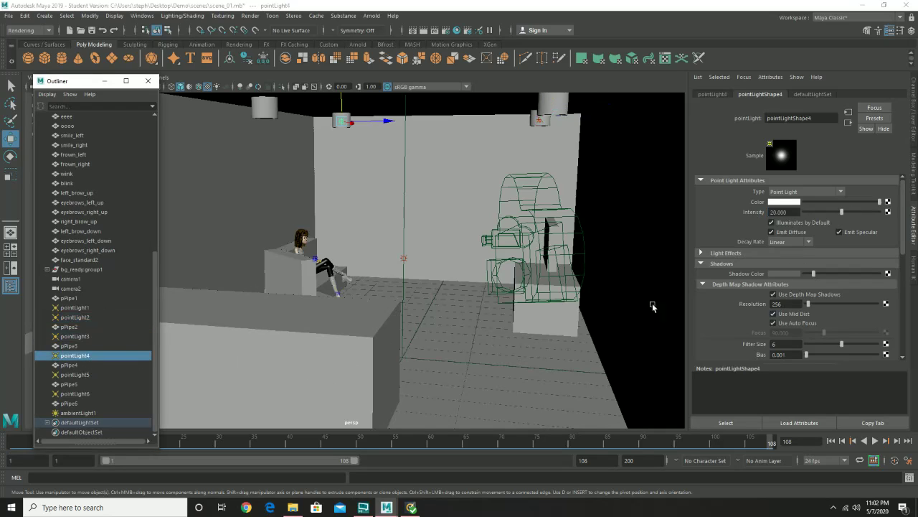
double_click(782, 212)
type("25")
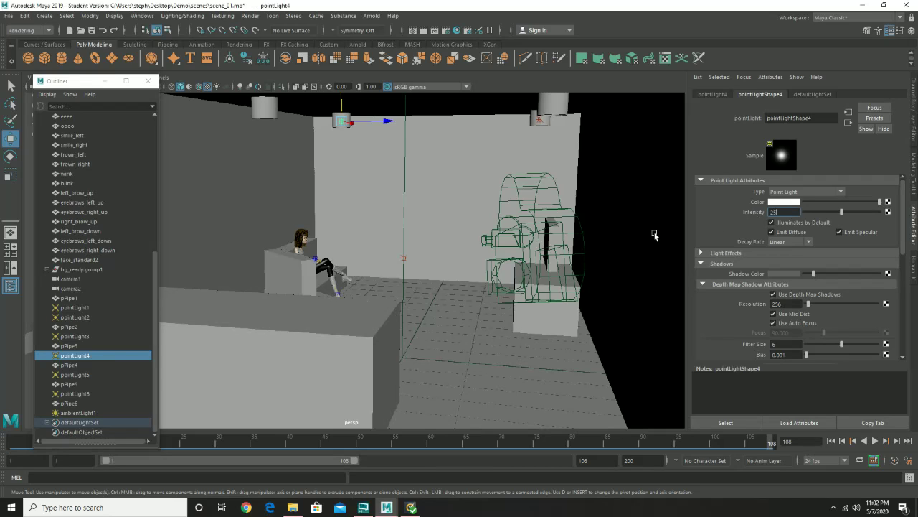
left_click(86, 375)
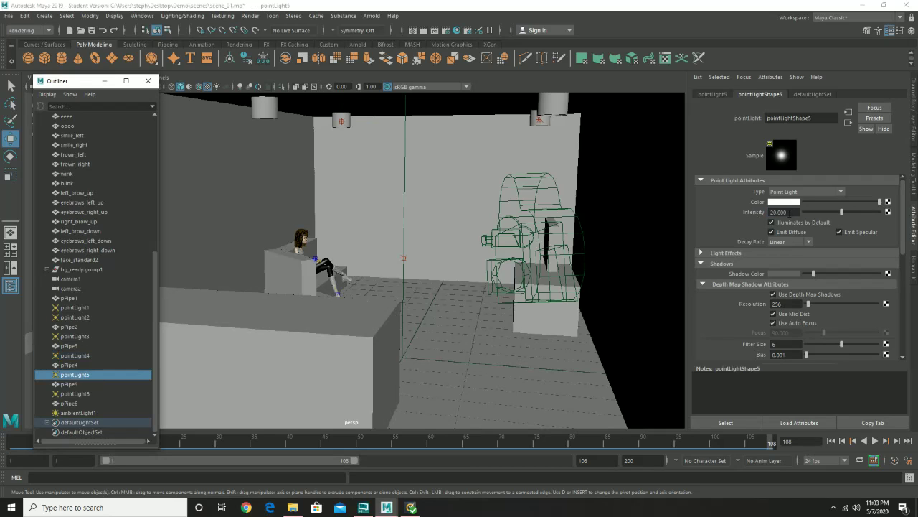
double_click(780, 212)
type("25")
left_click(80, 393)
double_click(781, 211)
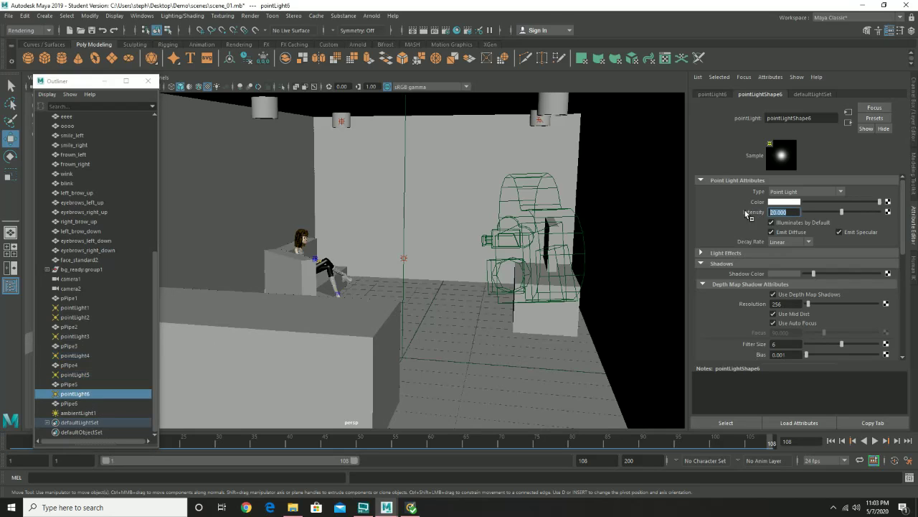
type("25")
Set the intensity of ambientLight1 to 0.4.
left_click(76, 413)
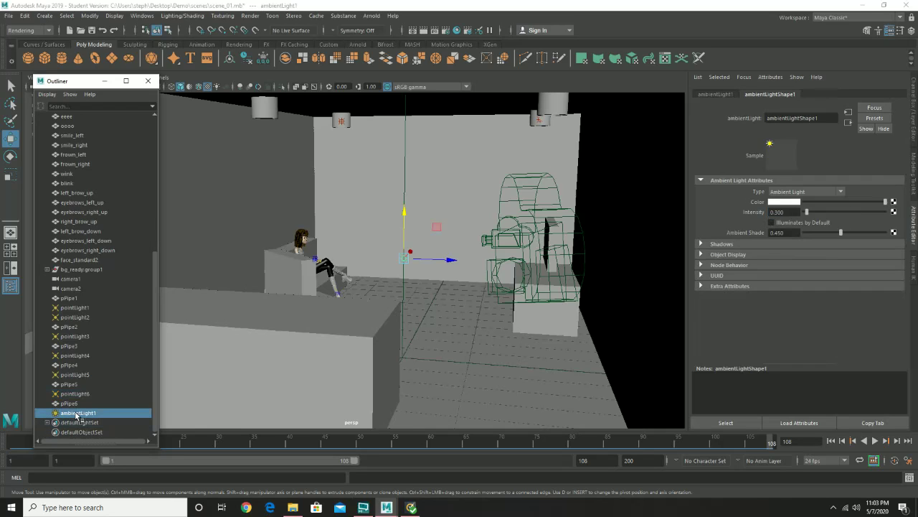
double_click(790, 212)
type(".4")
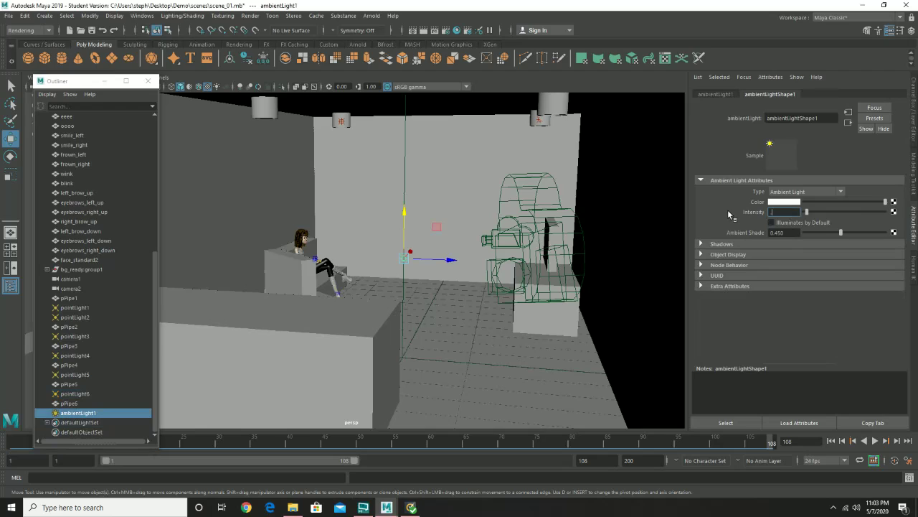
key("Return")
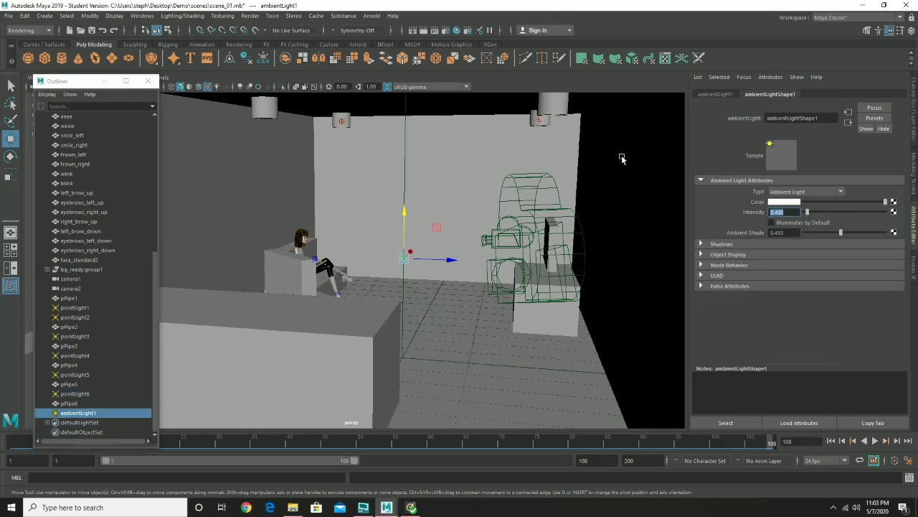
Test-render the room with the changed light intensities, turn off the sRGB gamma view transform, and close the rendered image.
left_click(424, 30)
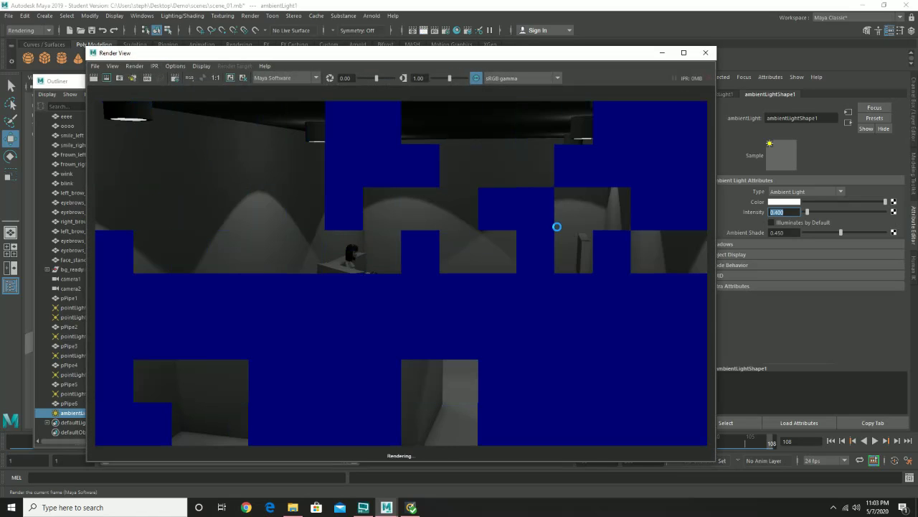
left_click(476, 79)
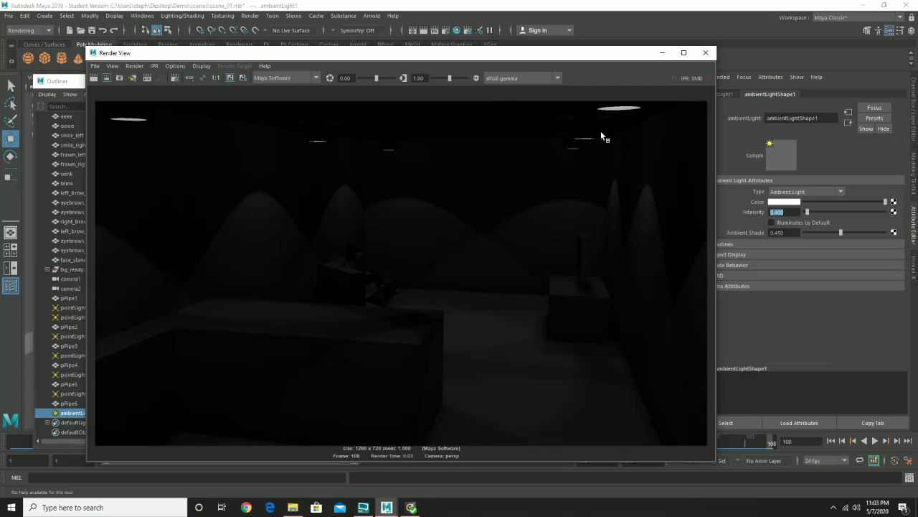
left_click(706, 53)
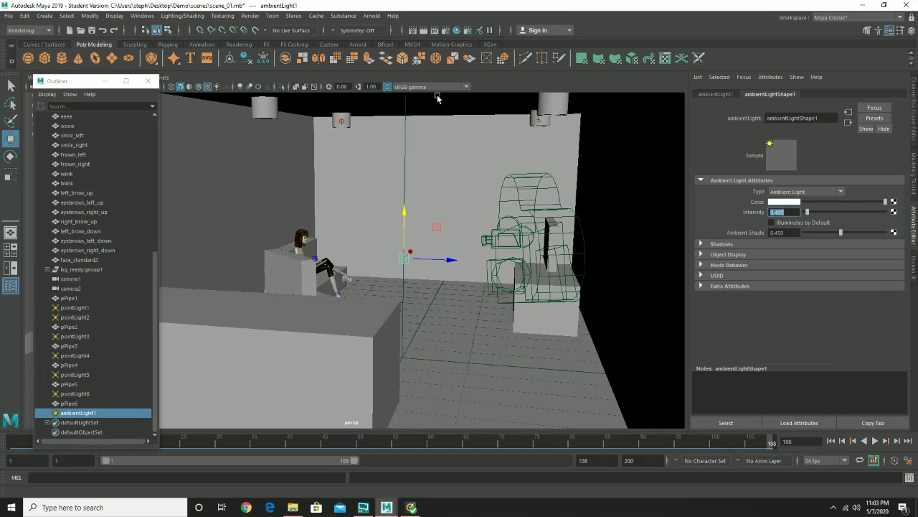
Save the scene under the new name scene_01l.mb, accept the student version notice, and return to the Move tool.
left_click(8, 16)
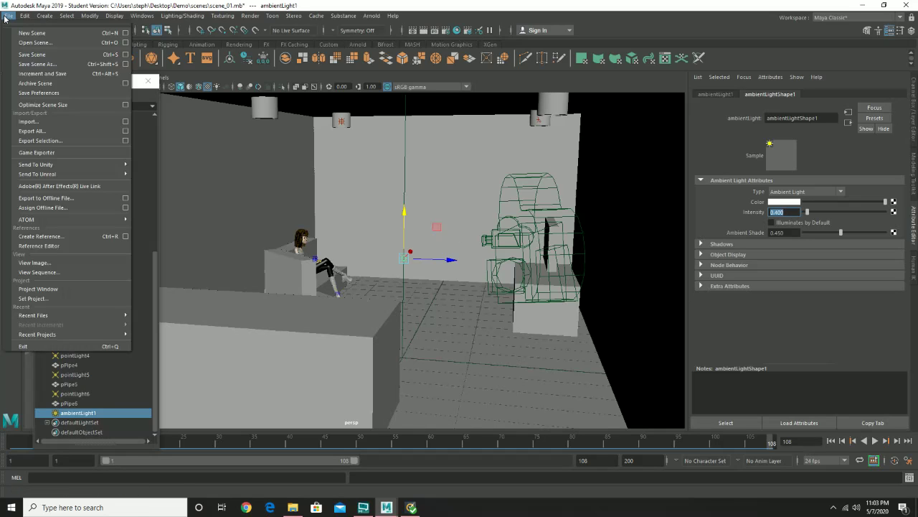
left_click(33, 64)
left_click(163, 362)
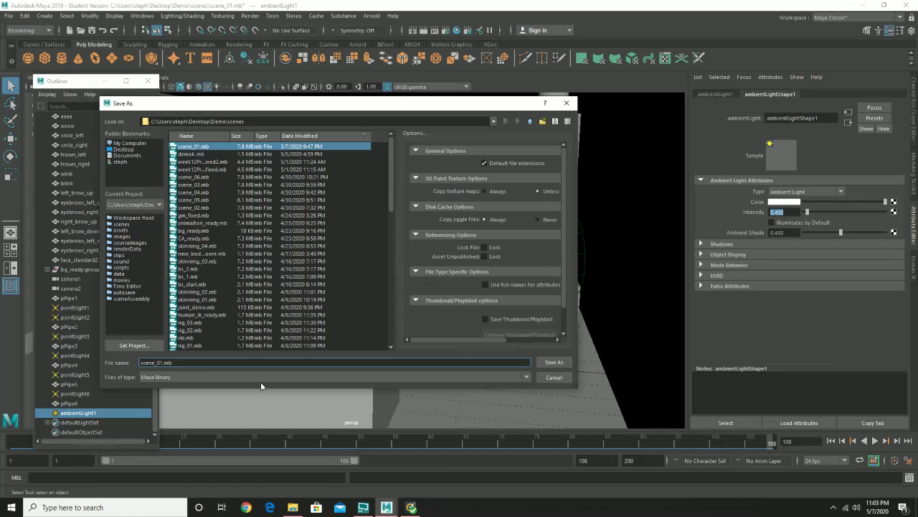
key("Return")
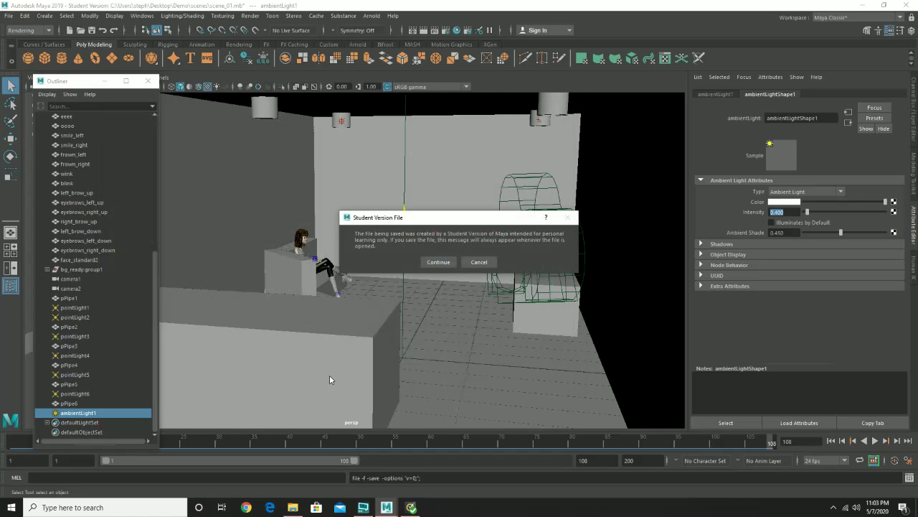
left_click(438, 262)
key("w")
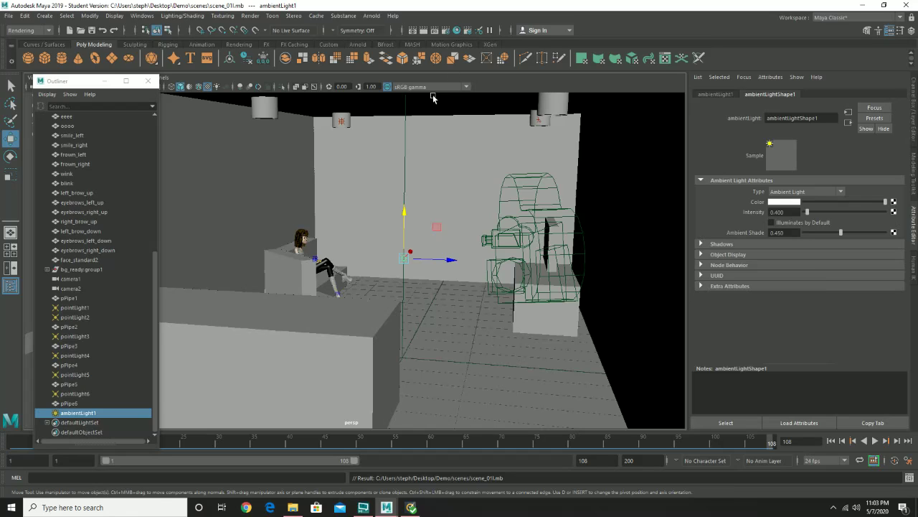
Close the Outliner and open the common options of the render settings.
left_click(149, 82)
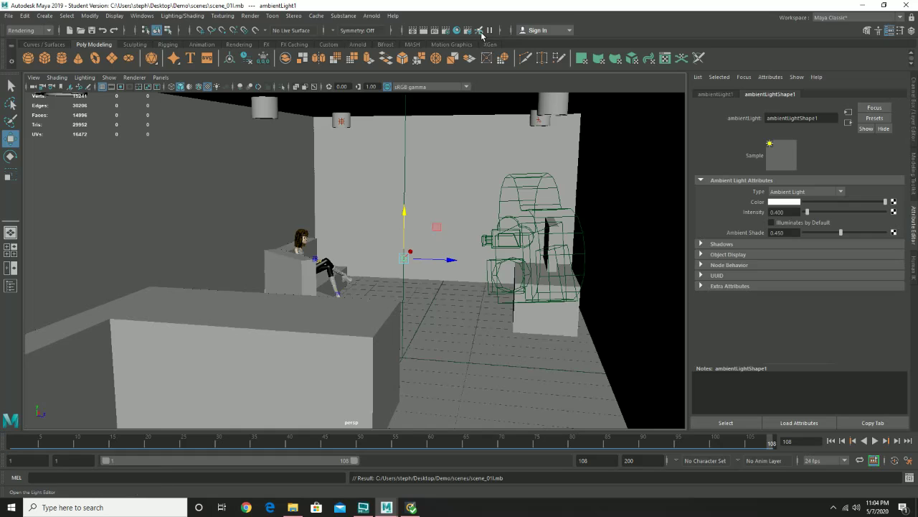
left_click(444, 31)
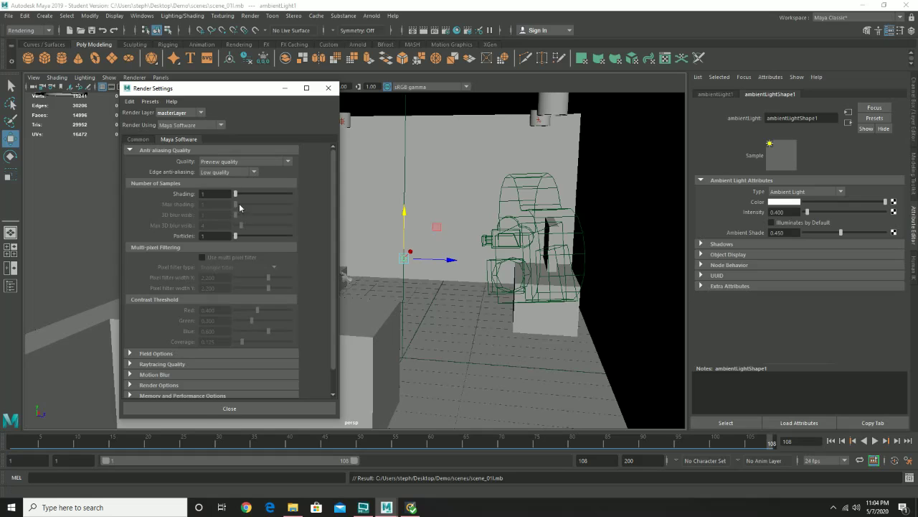
left_click(137, 140)
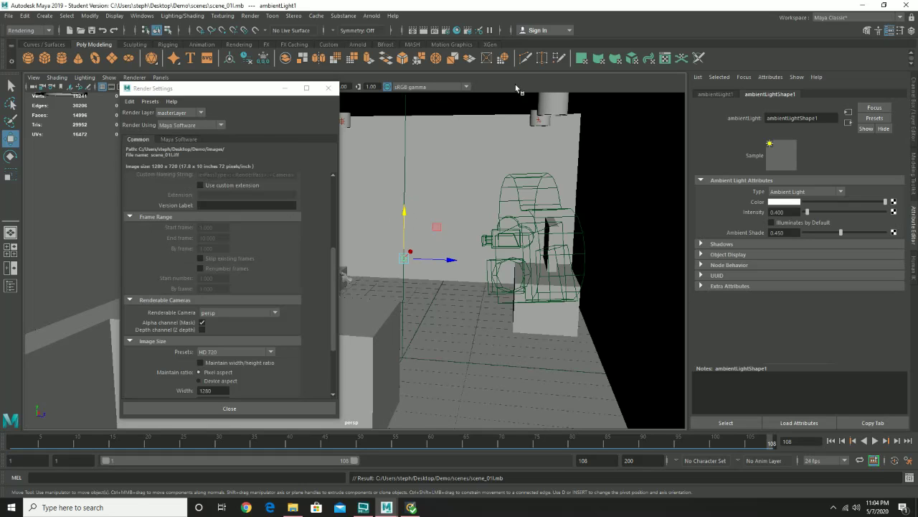
left_click_drag(176, 93, 155, 118)
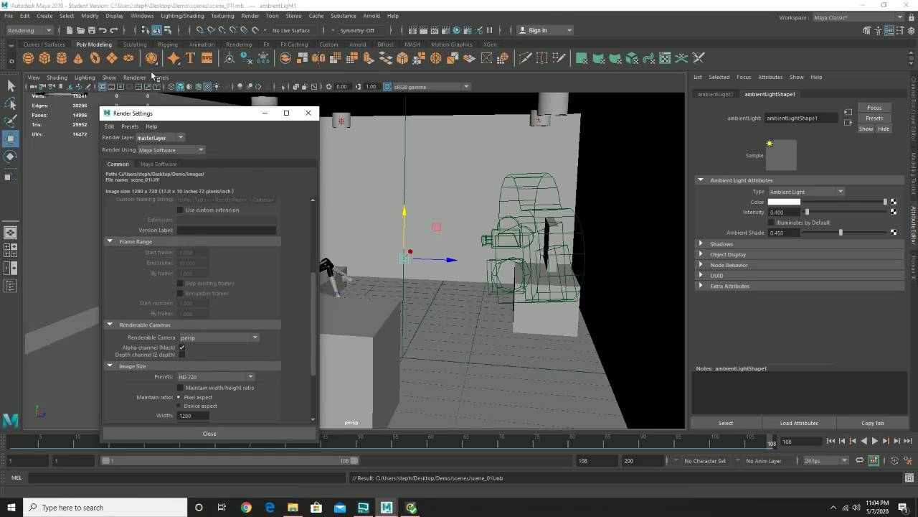
Switch the viewport to look through the perspective camera camera2.
left_click(160, 76)
mouse_move(181, 98)
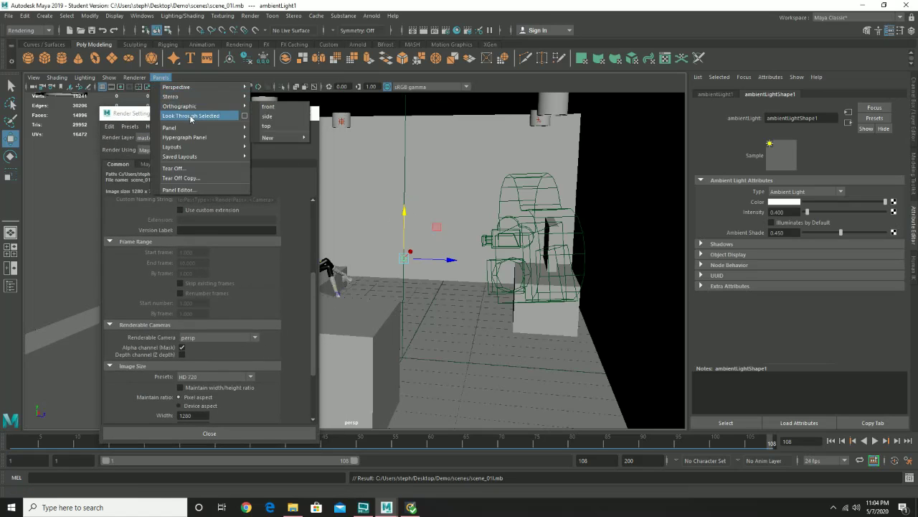
left_click(214, 77)
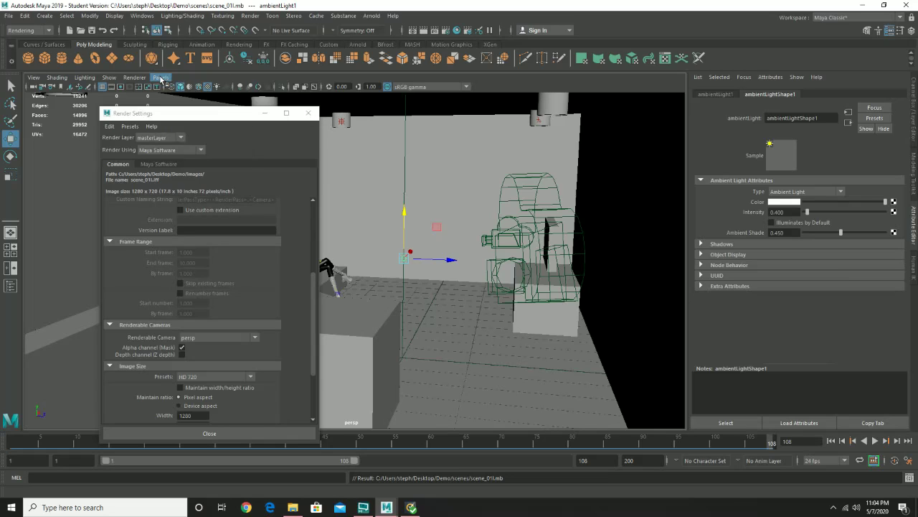
left_click(160, 77)
mouse_move(173, 87)
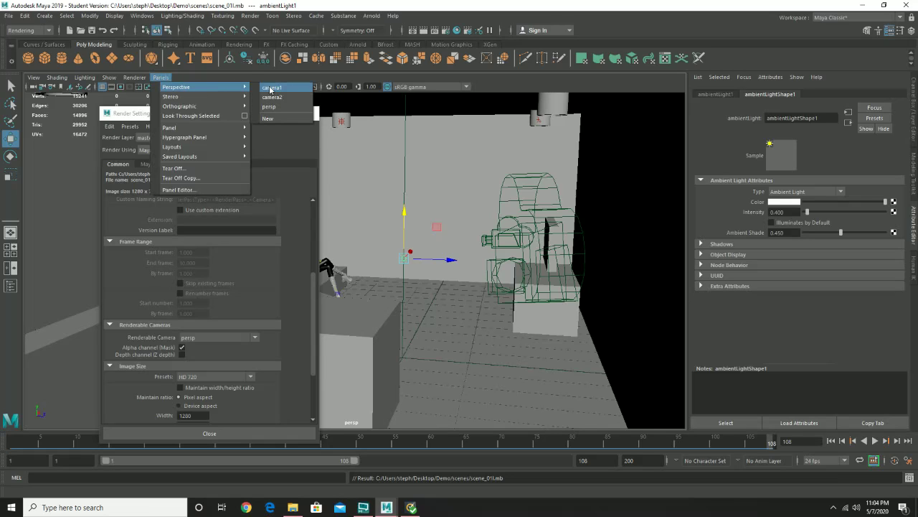
left_click(276, 97)
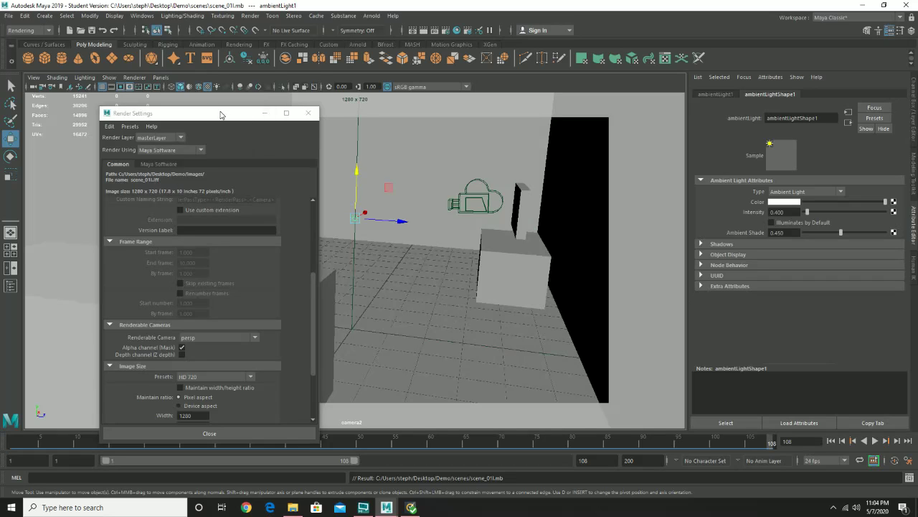
Set the renderable camera to camera2 in the common render settings.
left_click_drag(219, 115, 168, 91)
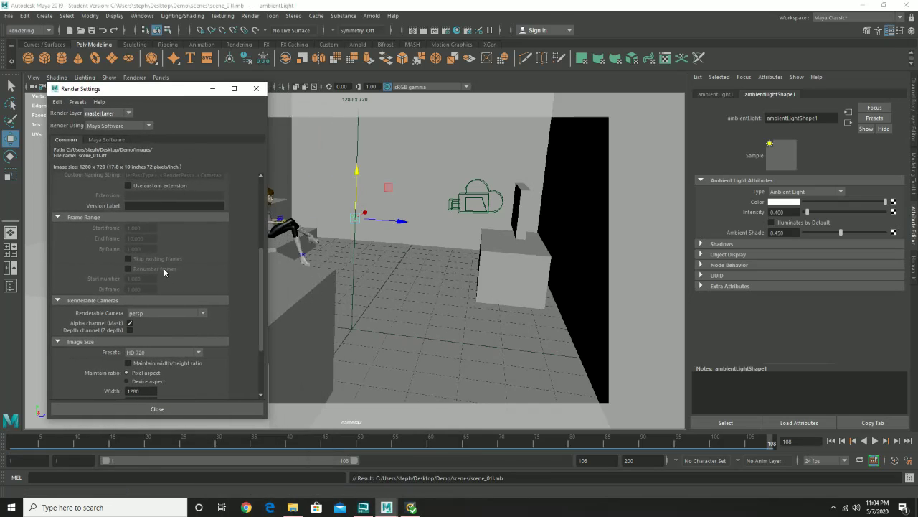
scroll(153, 281, "up", 3)
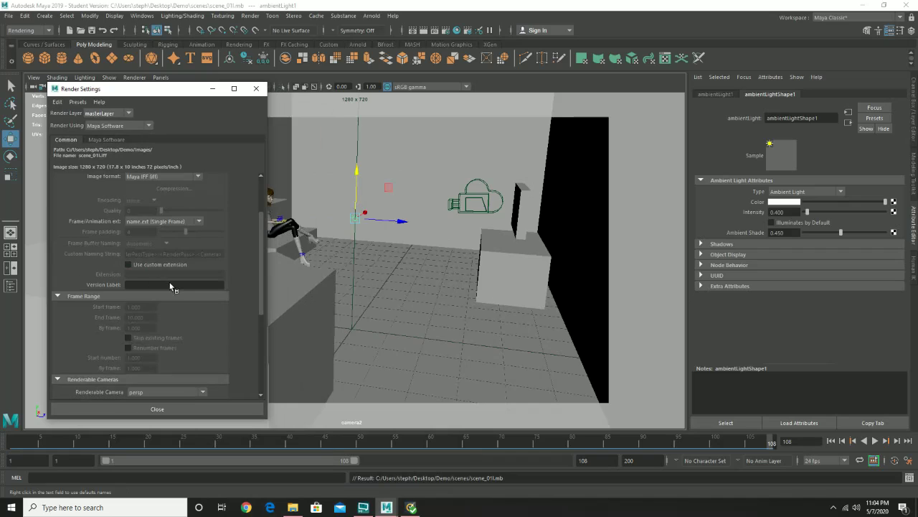
scroll(175, 305, "down", 3)
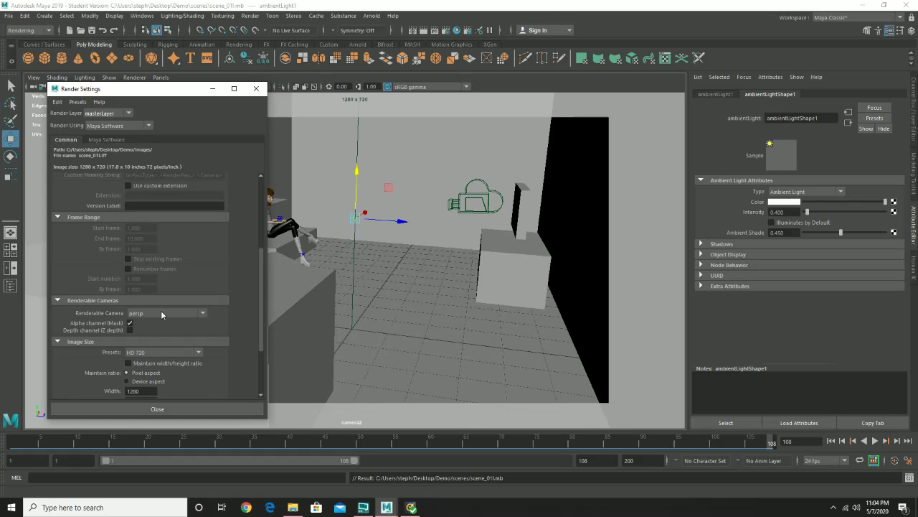
left_click(162, 314)
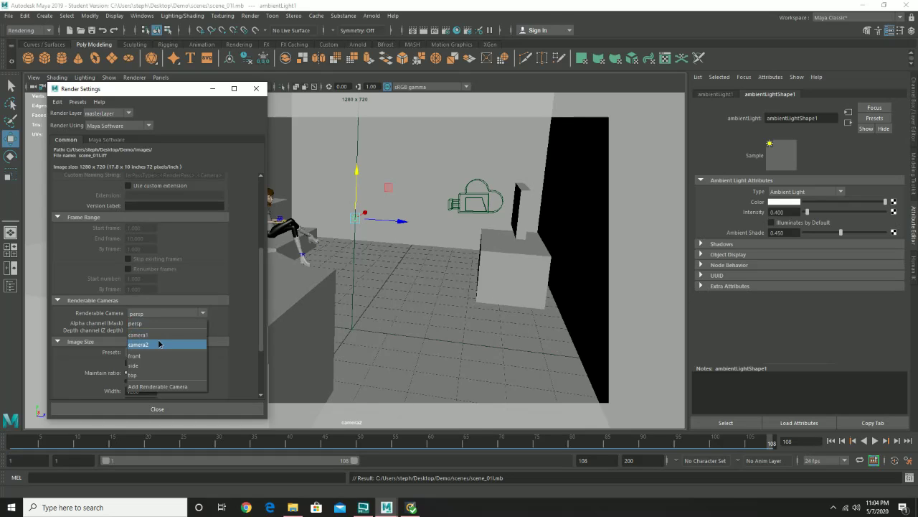
left_click(158, 343)
Set the image format of the render output to JPEG (jpg).
scroll(199, 274, "up", 9)
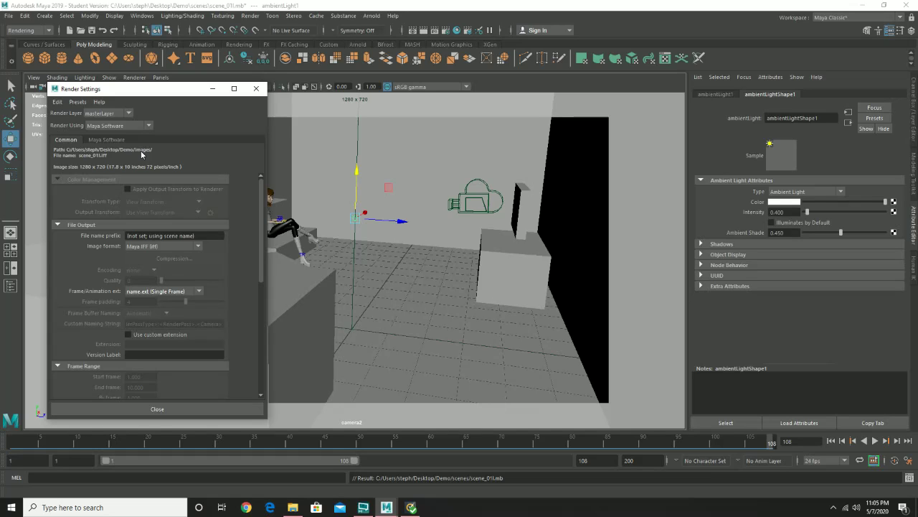
left_click(157, 247)
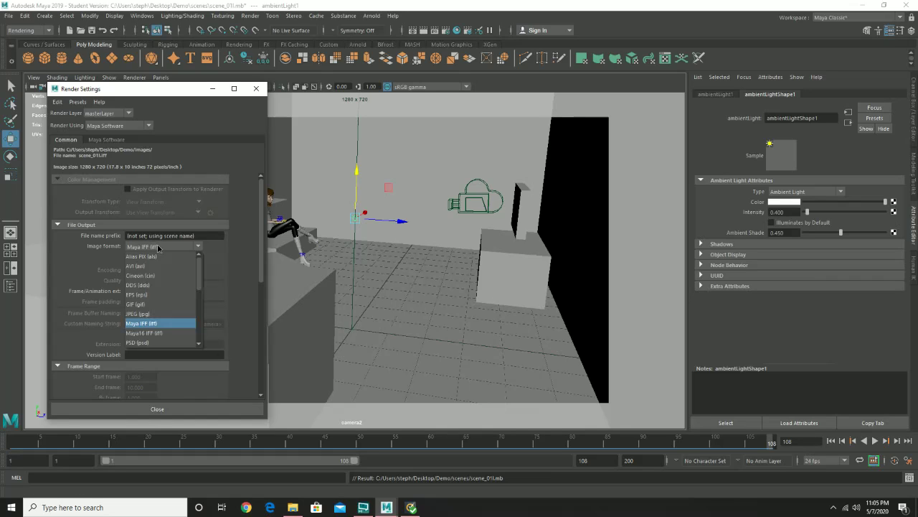
left_click(156, 314)
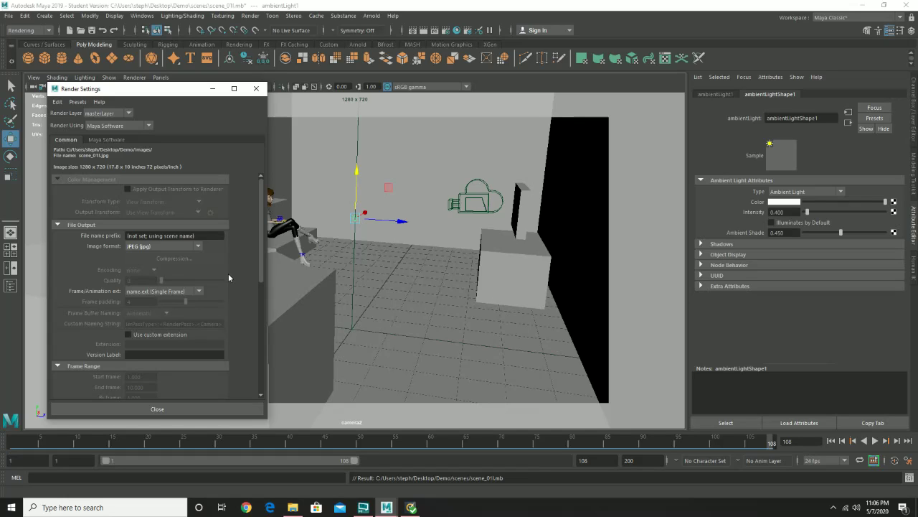
left_click(175, 246)
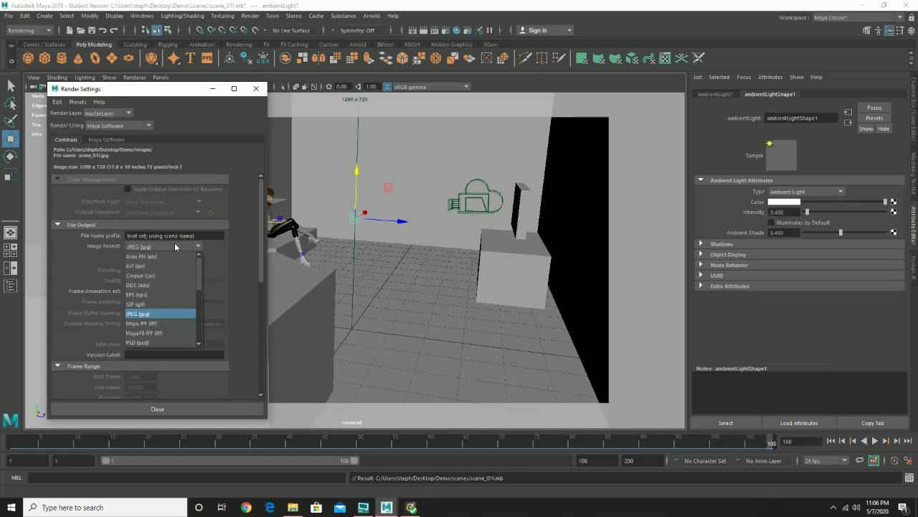
left_click(206, 273)
left_click(190, 248)
left_click(225, 269)
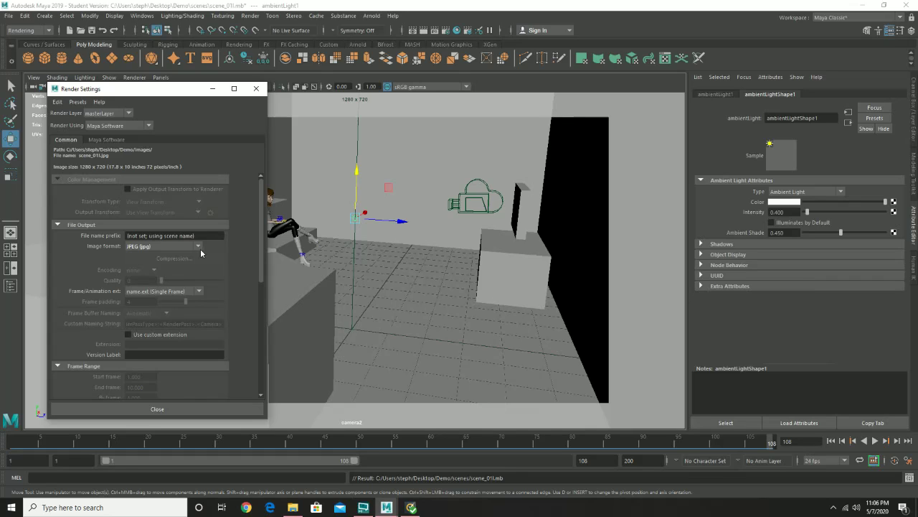
Set the frame/animation extension to name_#.ext so the frames render as a numbered image sequence.
scroll(243, 283, "down", 3)
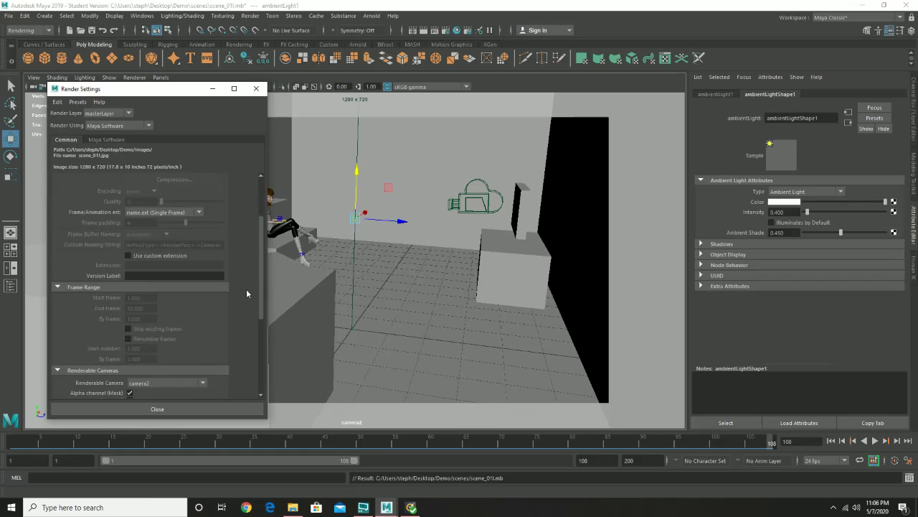
scroll(246, 288, "up", 1)
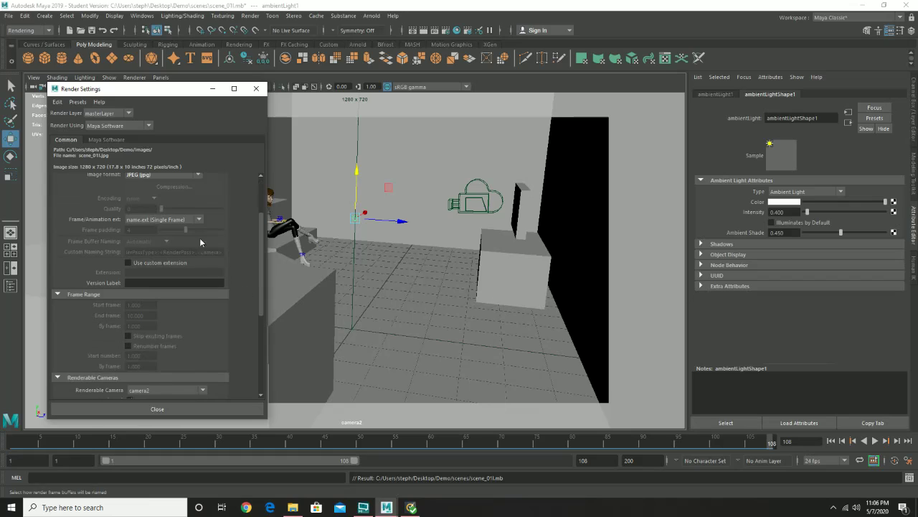
left_click(134, 220)
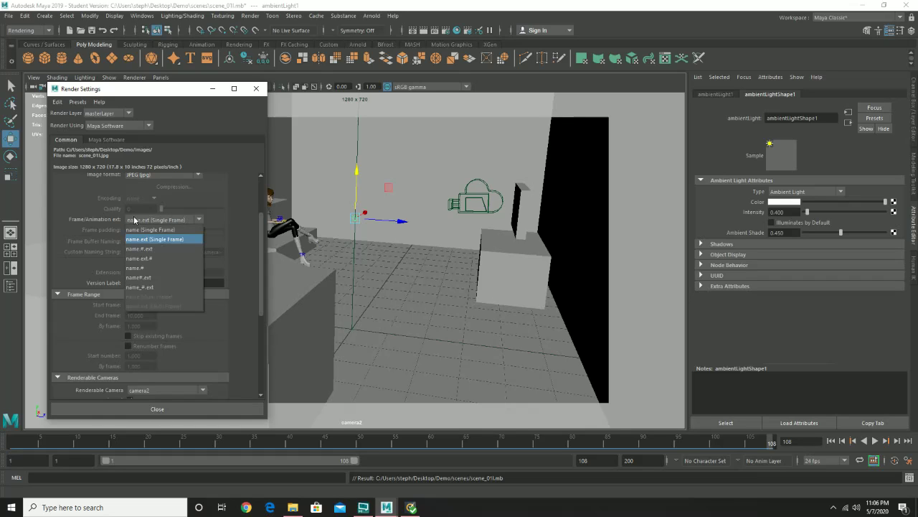
left_click(165, 287)
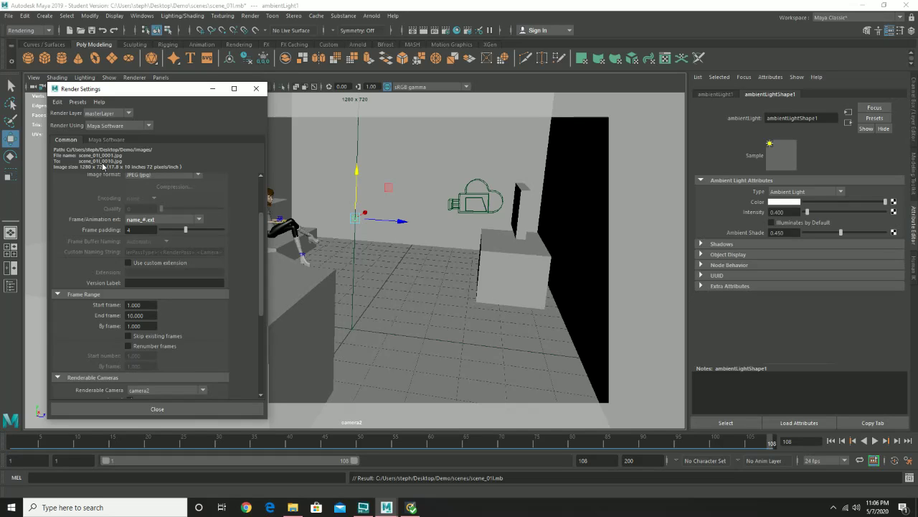
Set the end frame of the render's frame range to 108.
double_click(136, 315)
type("108")
left_click(166, 320)
Review the available image formats and frame naming options, keeping JPEG (jpg) and name_#.ext.
left_click_drag(259, 306, 244, 255)
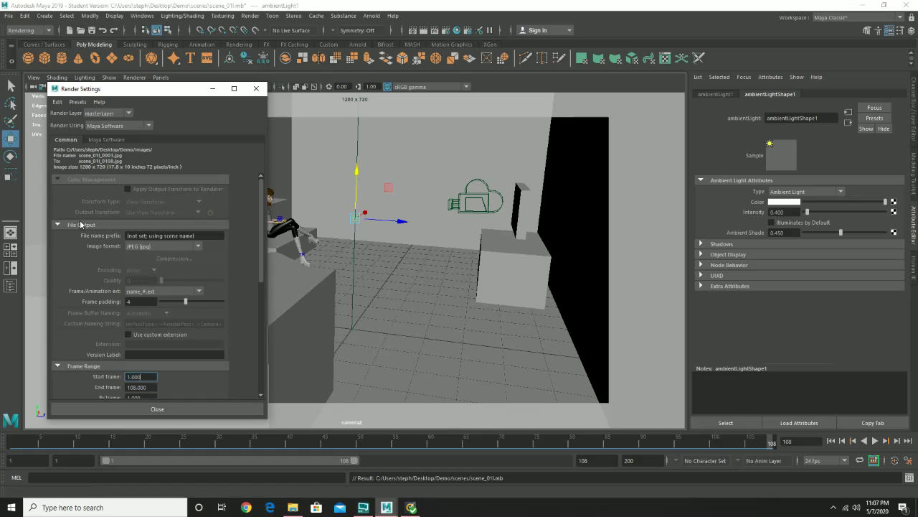
left_click(153, 248)
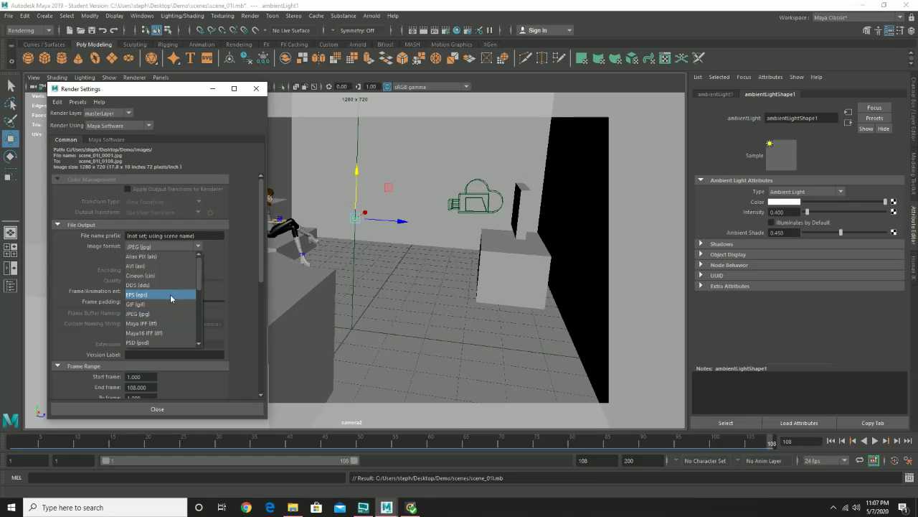
scroll(170, 294, "down", 3)
scroll(184, 334, "down", 2)
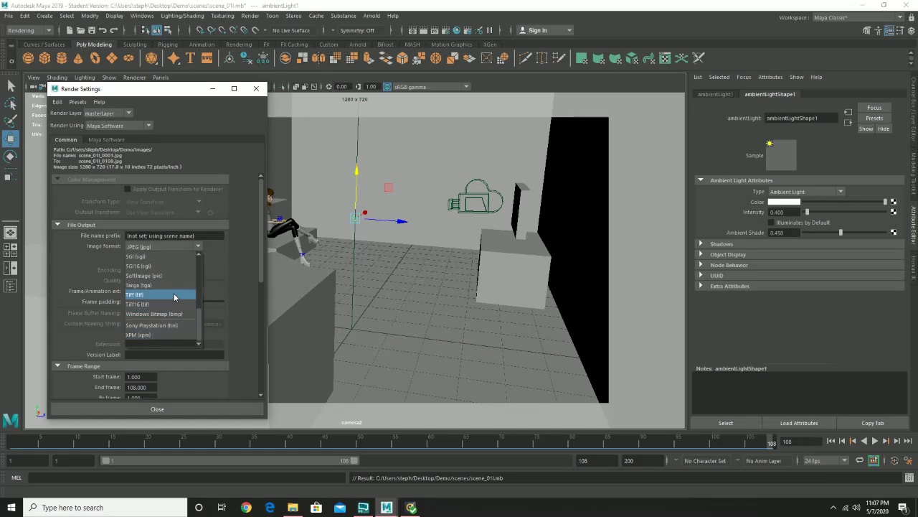
scroll(174, 297, "up", 1)
scroll(174, 298, "up", 3)
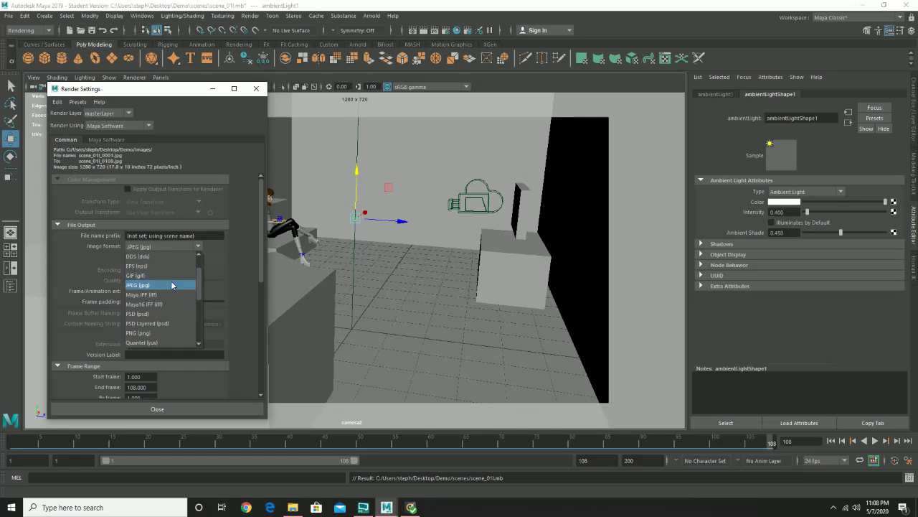
left_click(172, 285)
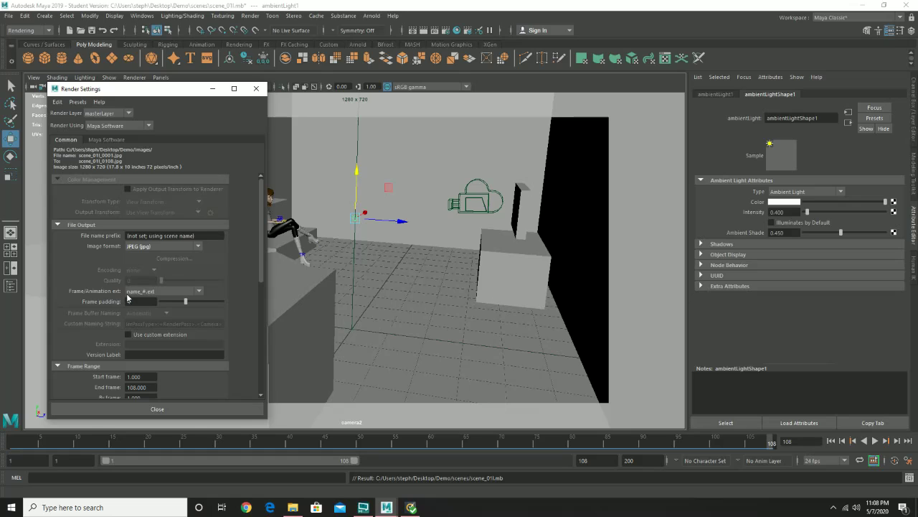
left_click(140, 293)
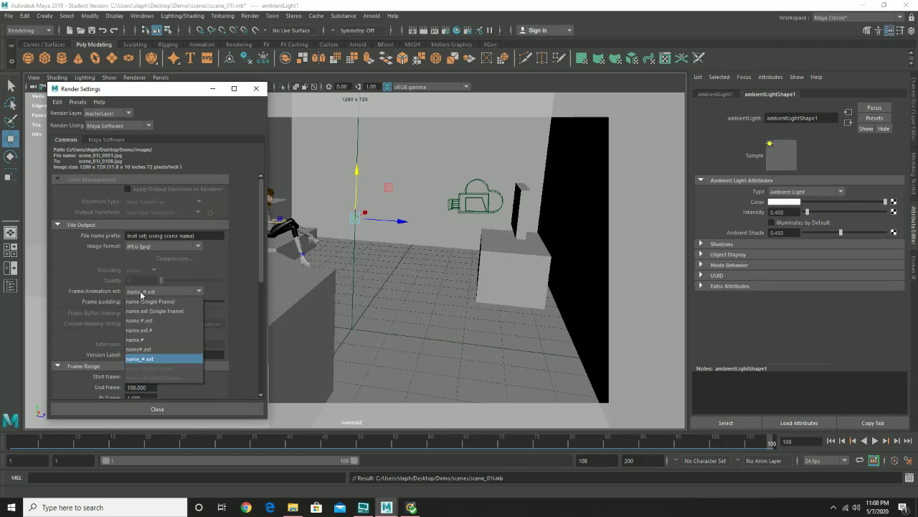
left_click(164, 358)
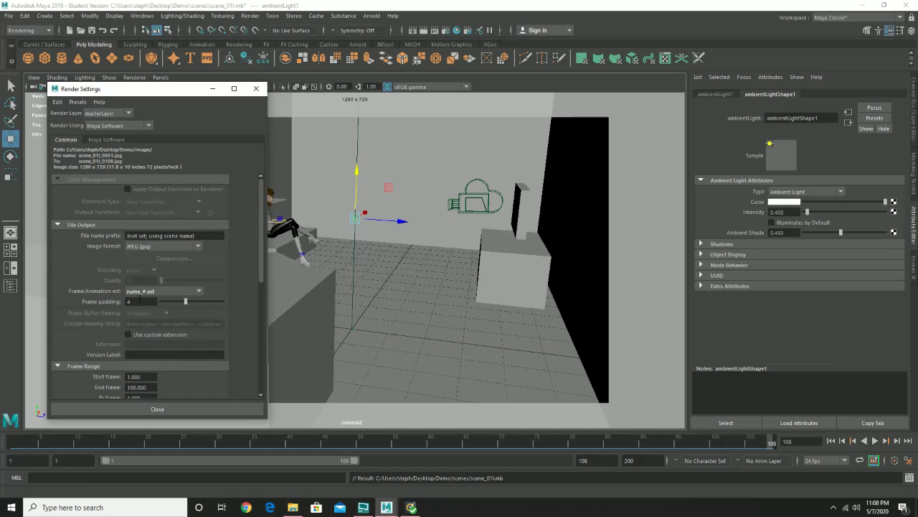
Check the frame range, renderable camera and image size settings, keeping the HD 720 preset.
scroll(140, 301, "down", 2)
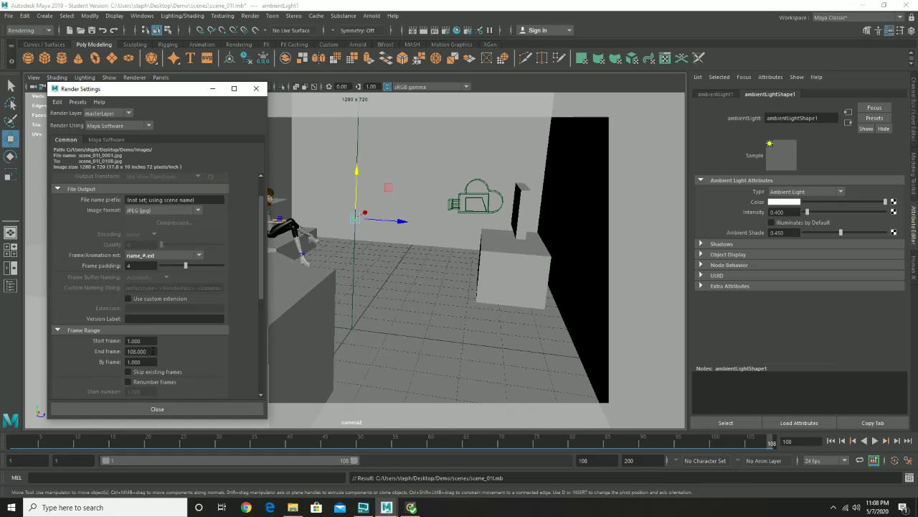
scroll(158, 332, "down", 2)
scroll(201, 355, "down", 3)
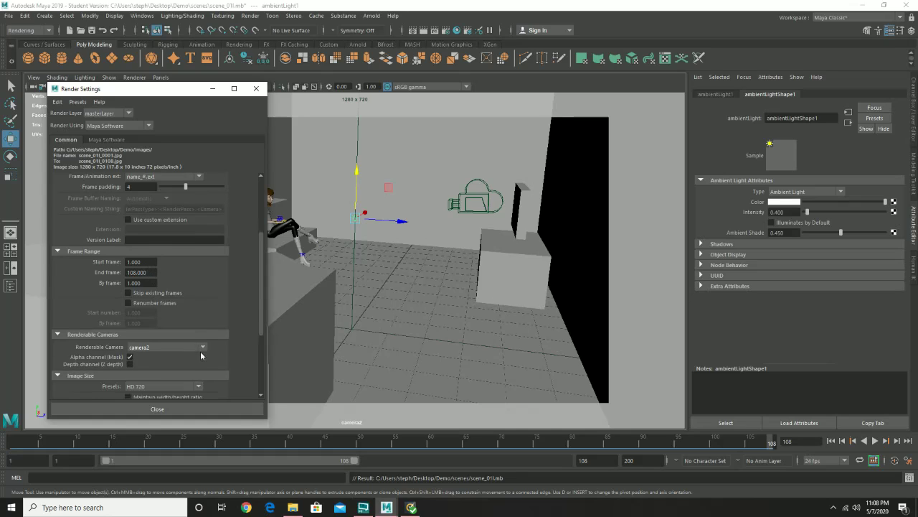
scroll(201, 355, "down", 1)
scroll(122, 343, "down", 2)
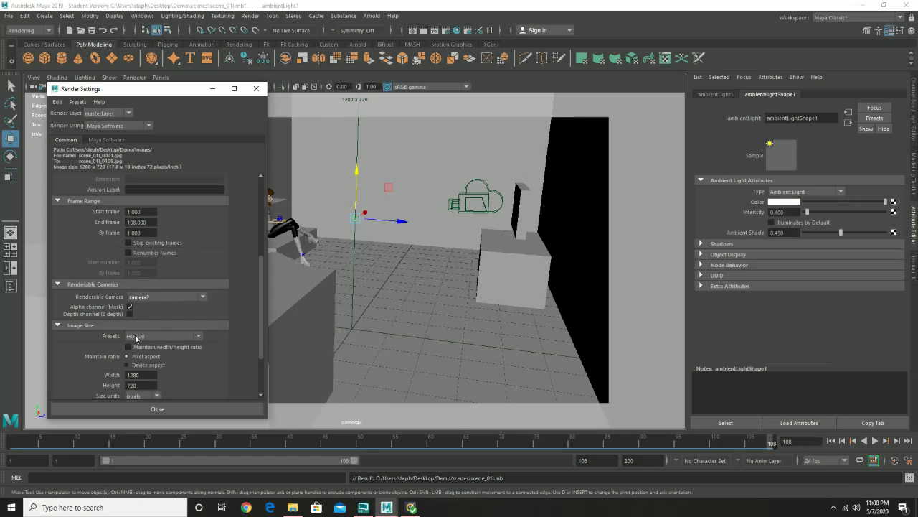
scroll(120, 333, "down", 2)
left_click(167, 297)
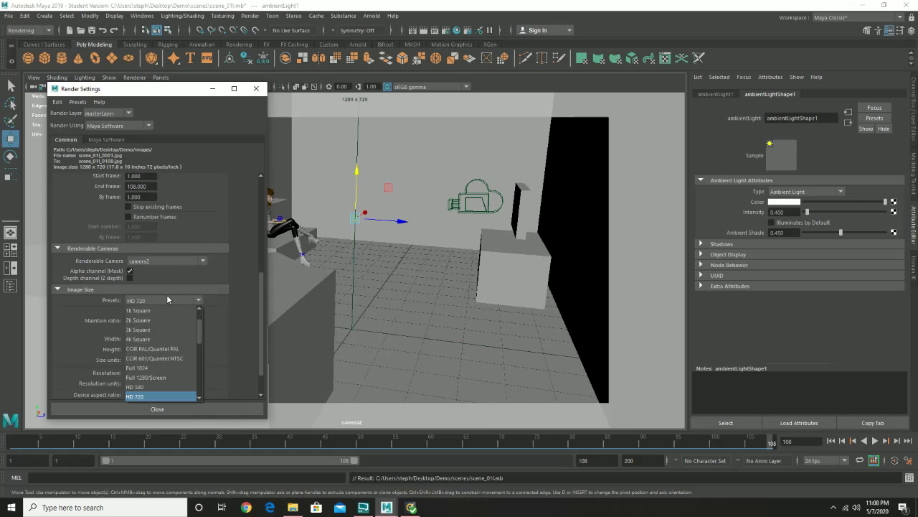
left_click(163, 396)
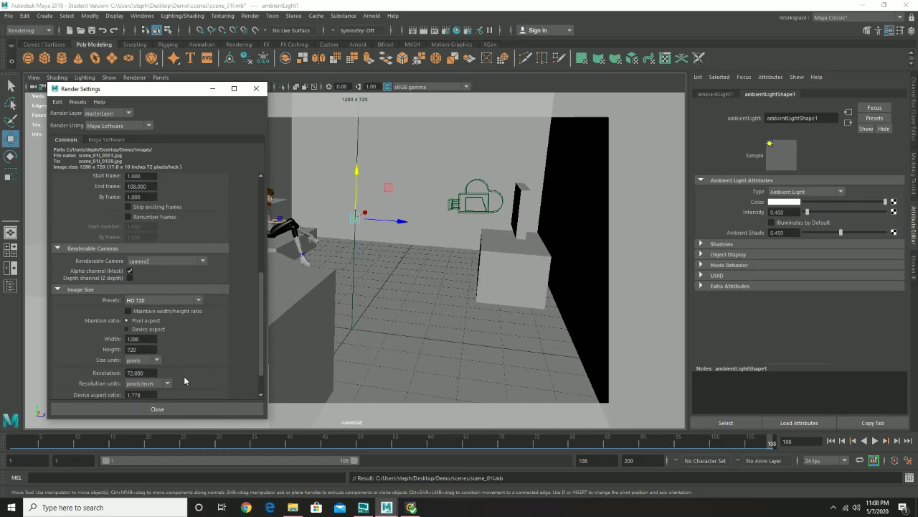
scroll(215, 357, "down", 1)
scroll(216, 359, "down", 1)
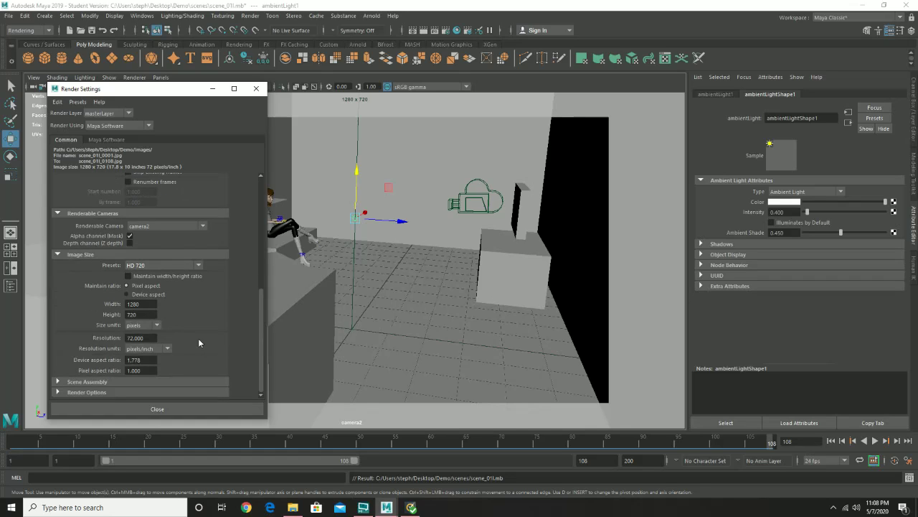
Keep the Maya Software anti-aliasing at Preview quality, render the current frame, and place the Render View beside the render settings.
left_click(115, 142)
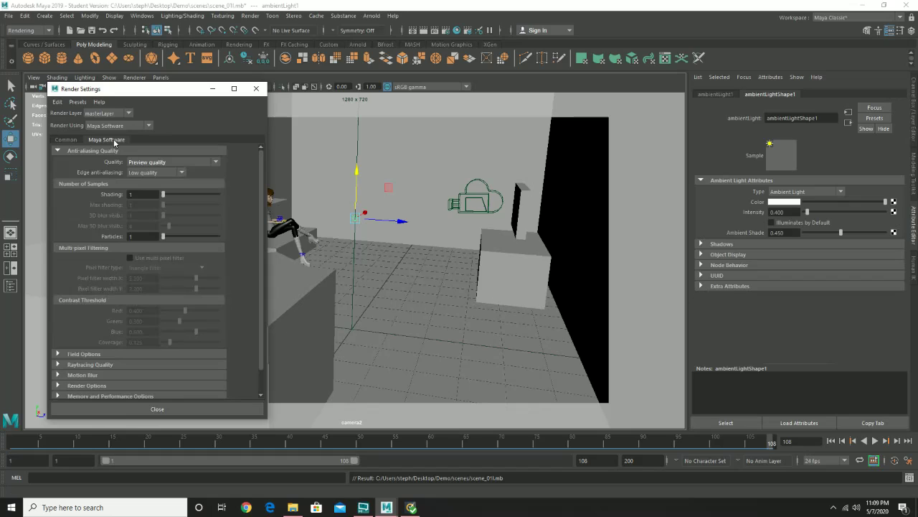
left_click(163, 162)
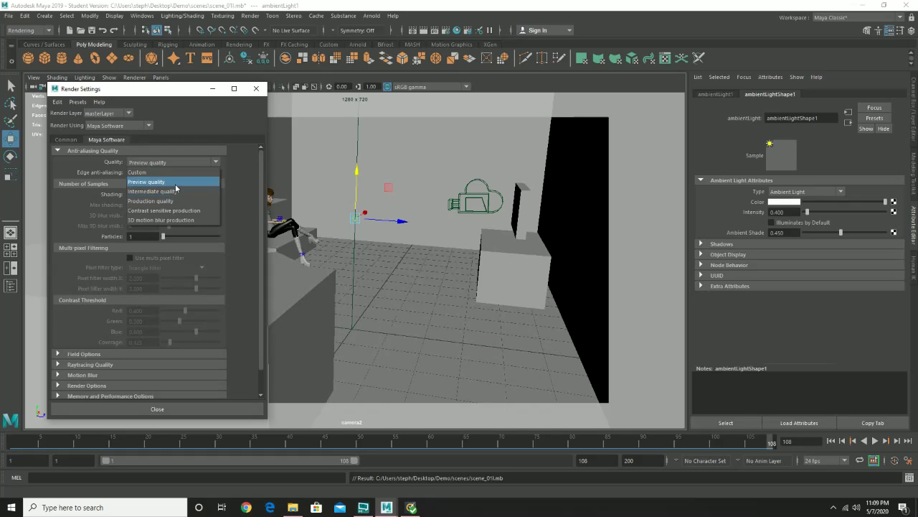
left_click(176, 183)
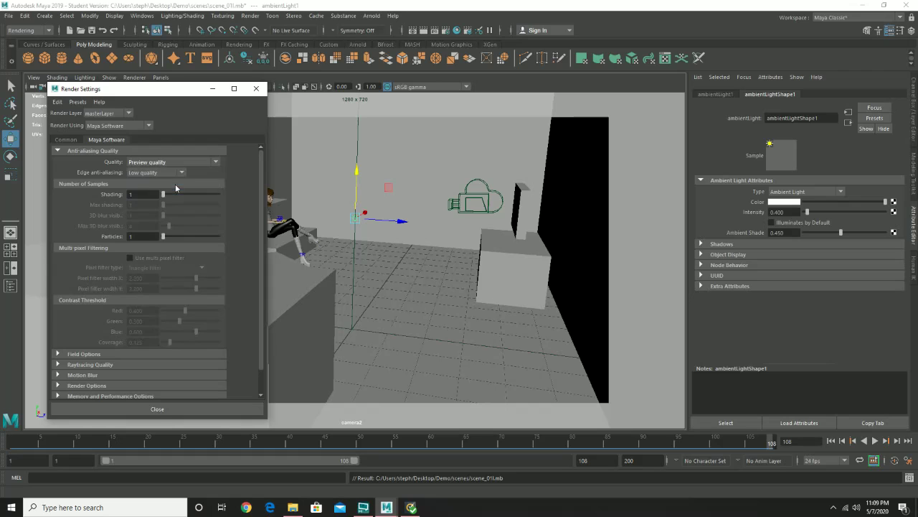
left_click(424, 32)
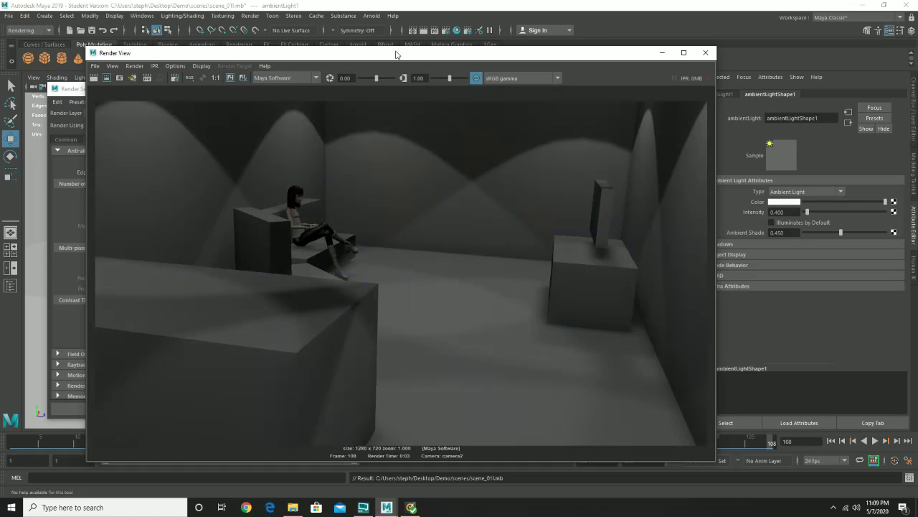
left_click_drag(401, 53, 579, 44)
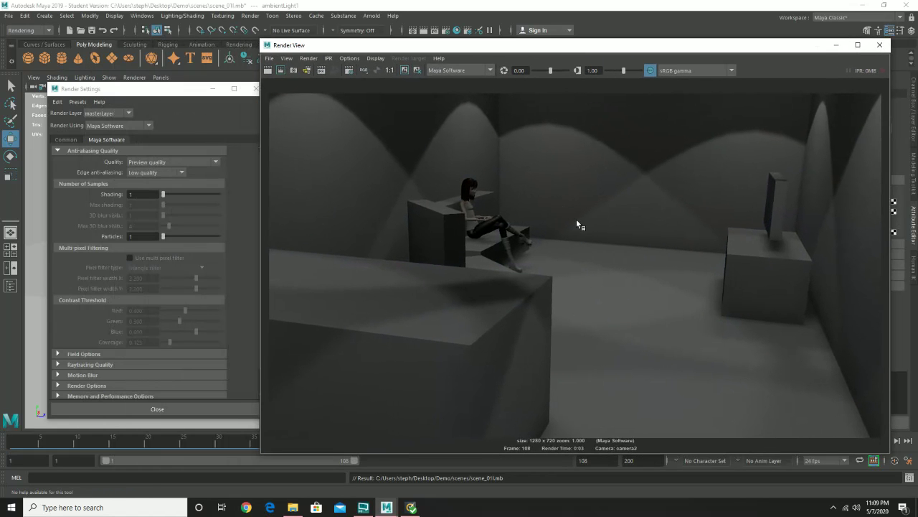
Set the anti-aliasing quality to Intermediate quality and render the frame again.
left_click(178, 162)
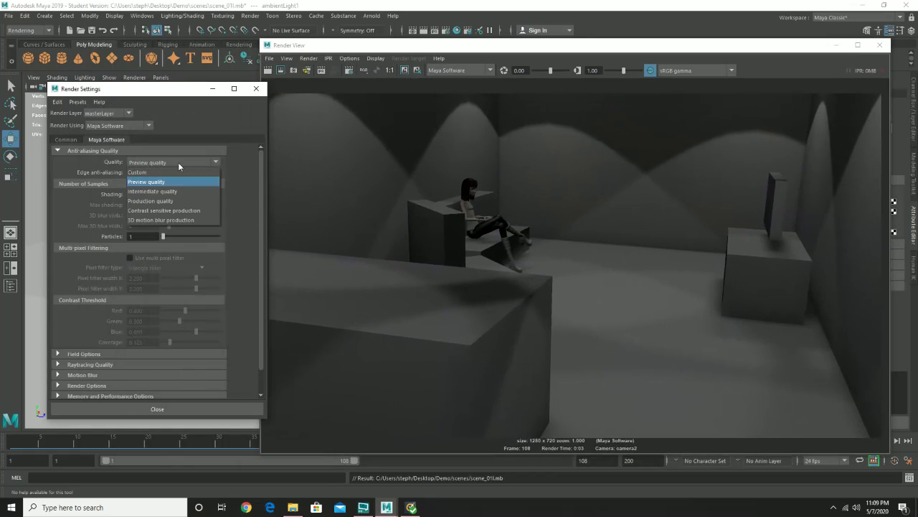
left_click(182, 190)
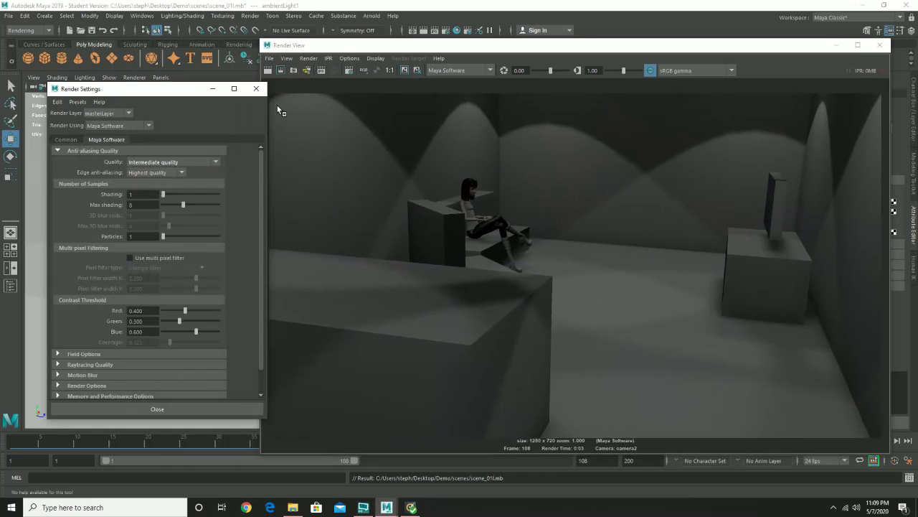
left_click(276, 100)
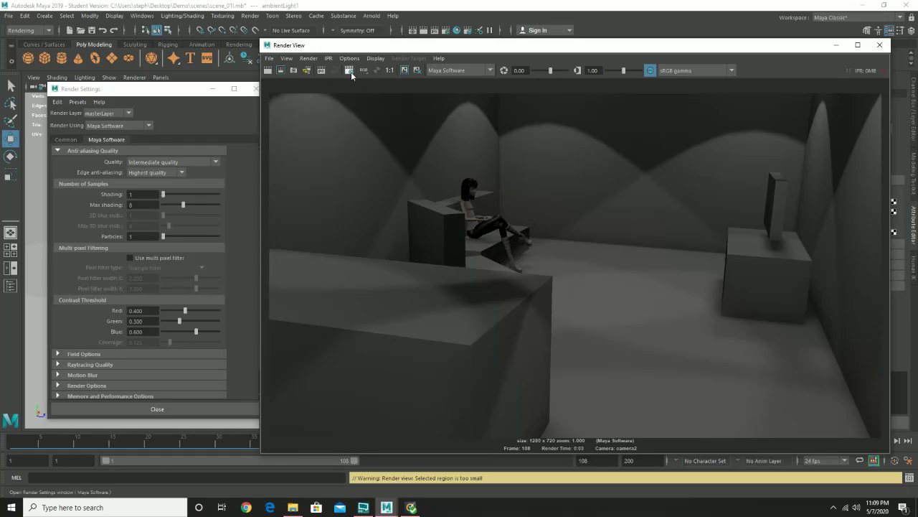
left_click(404, 70)
left_click(269, 71)
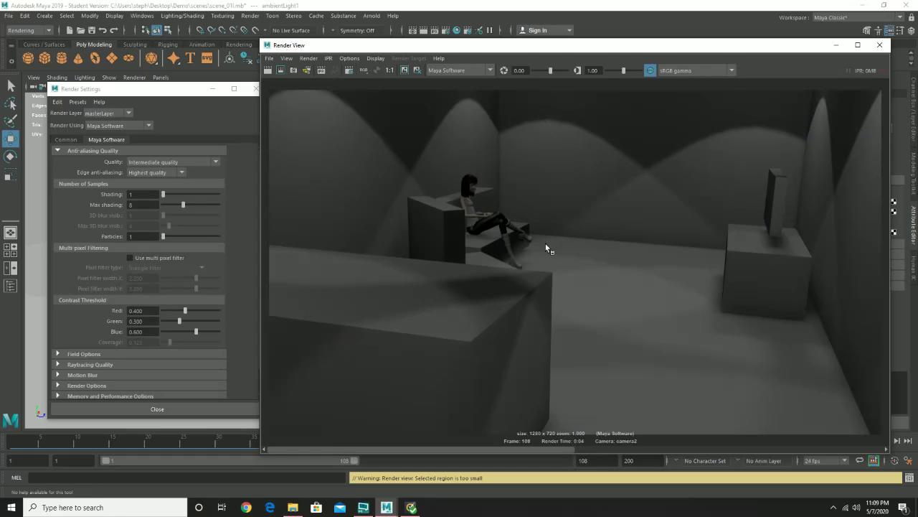
Compare the render with colour management off and back on, and set the anti-aliasing quality to Preview quality.
left_click(649, 71)
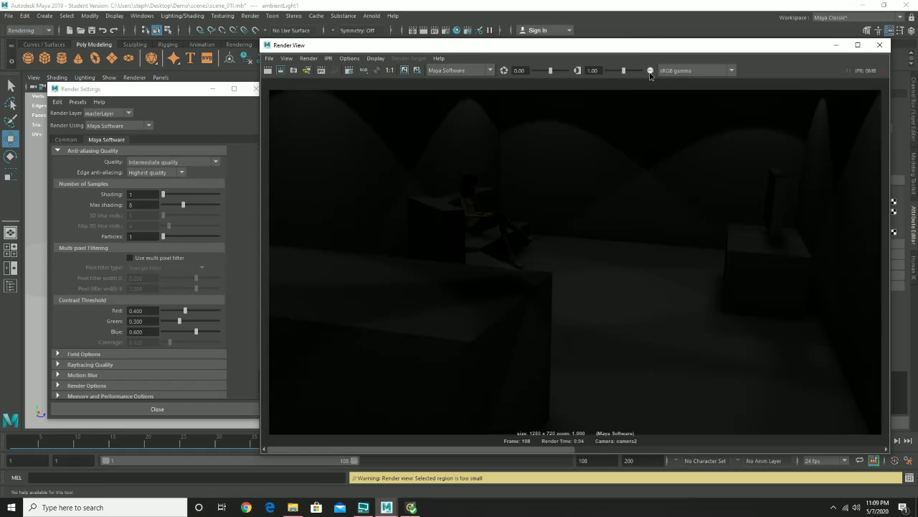
left_click(650, 71)
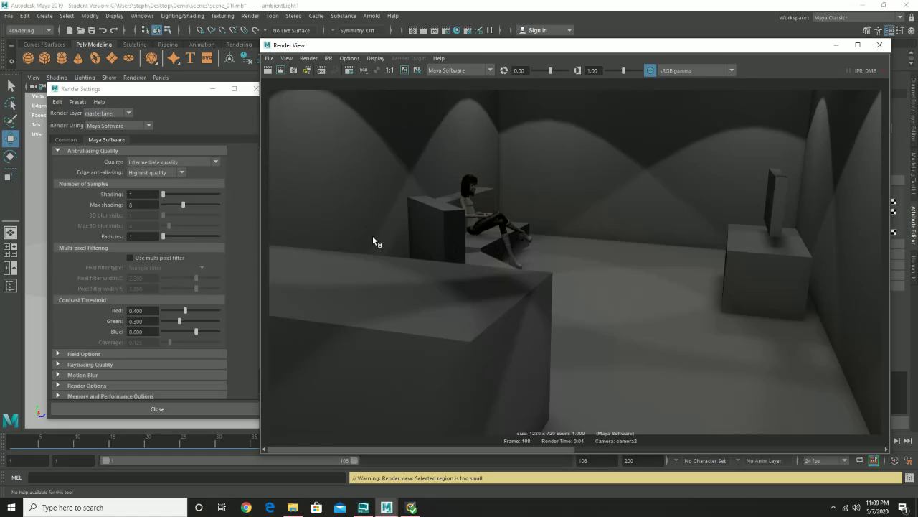
left_click(208, 161)
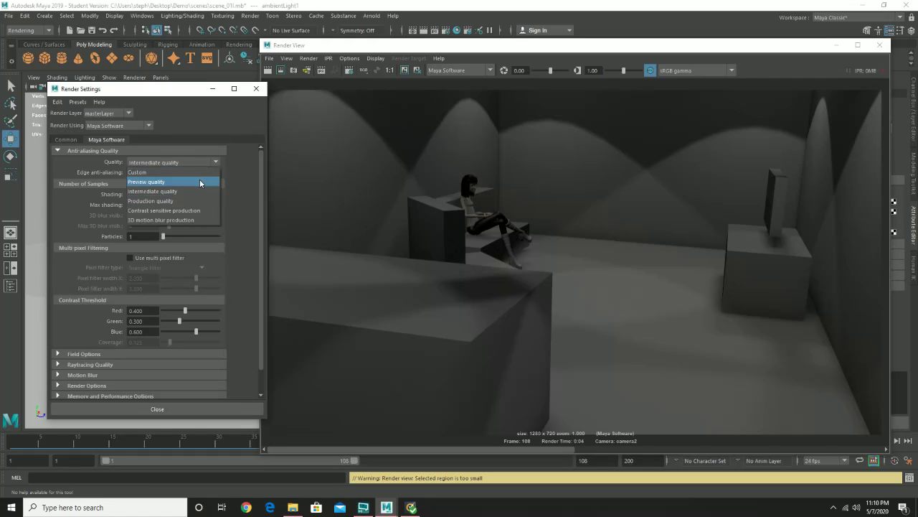
left_click(200, 182)
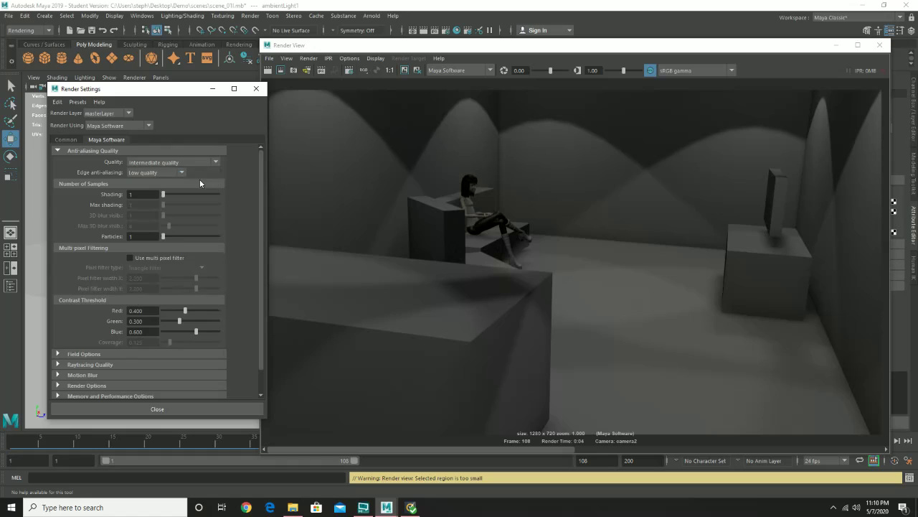
Enable raytracing in the Maya Software raytracing quality settings.
scroll(203, 325, "down", 1)
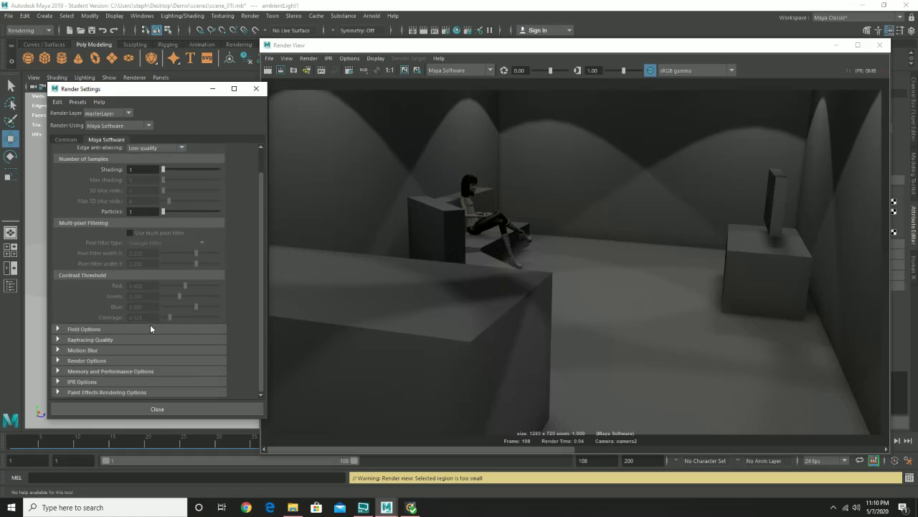
left_click(57, 339)
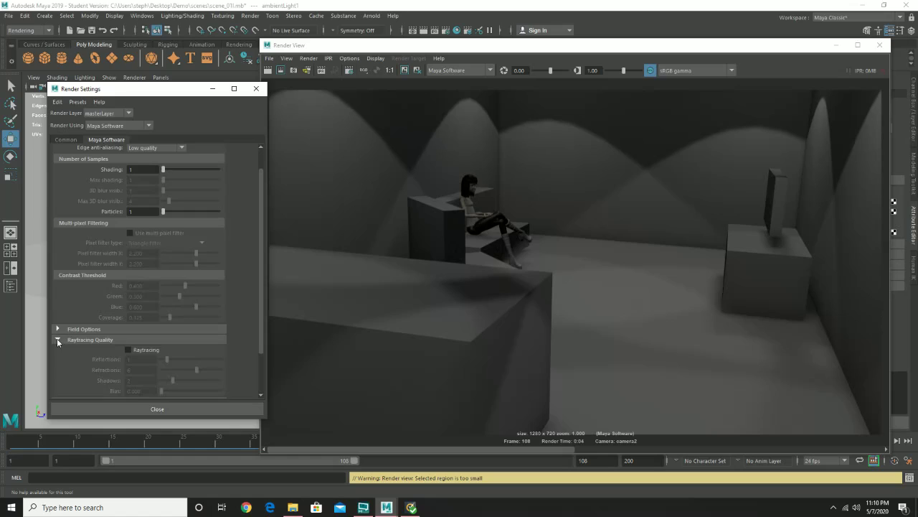
left_click(148, 351)
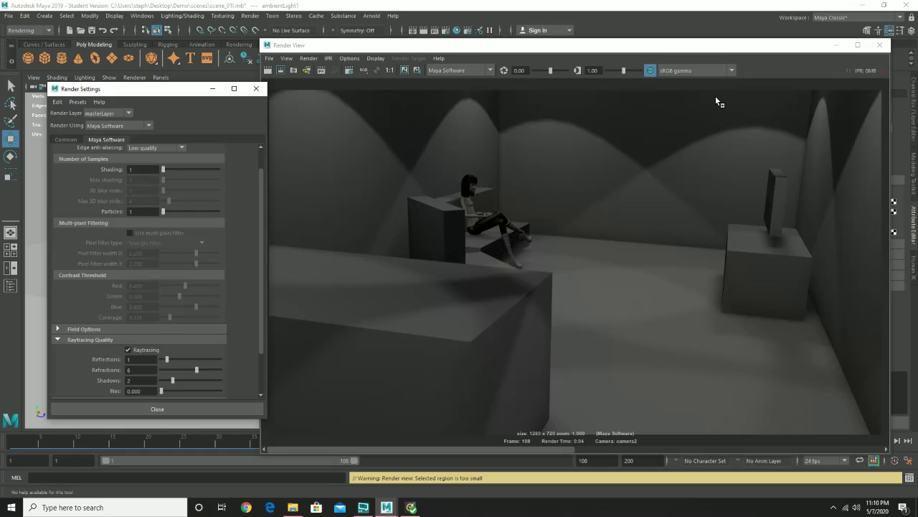
Open the Hypershade, check hair_mat's reflectivity, and reduce the blinn5 material's reflectivity to 0.
left_click(456, 30)
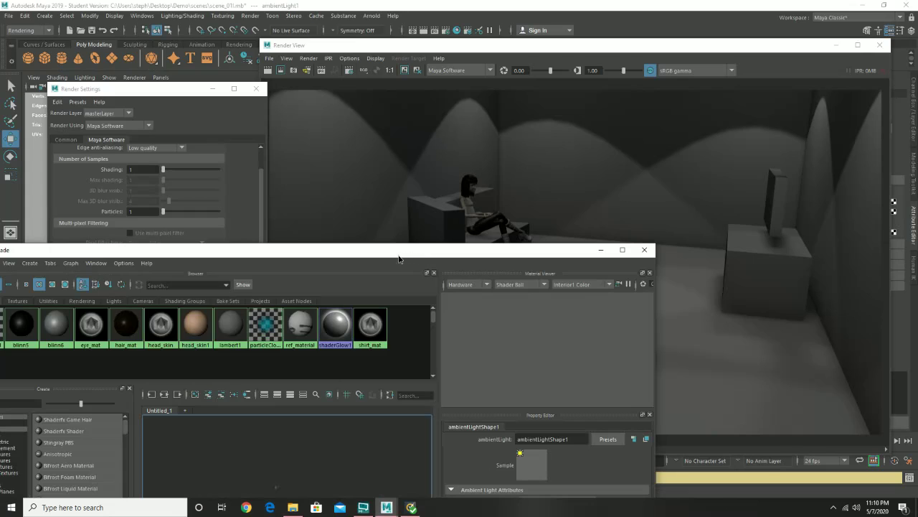
left_click_drag(403, 258, 587, 82)
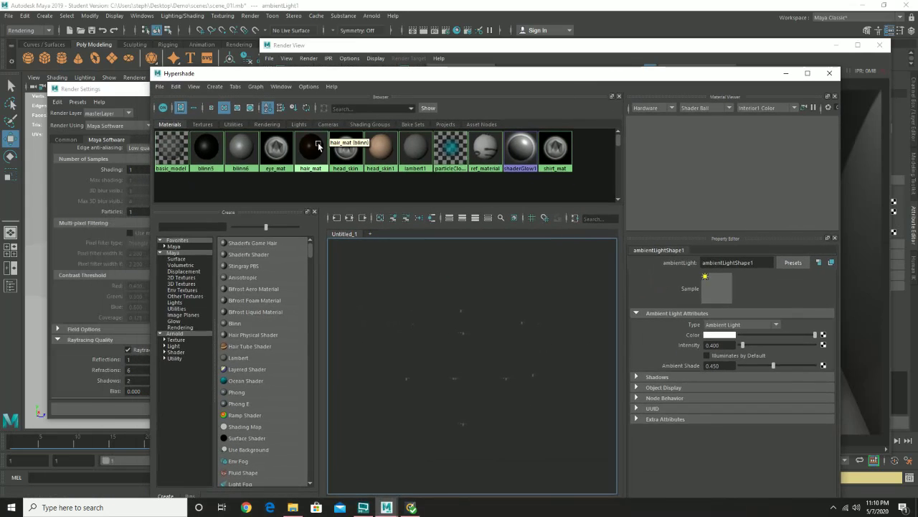
left_click(301, 158)
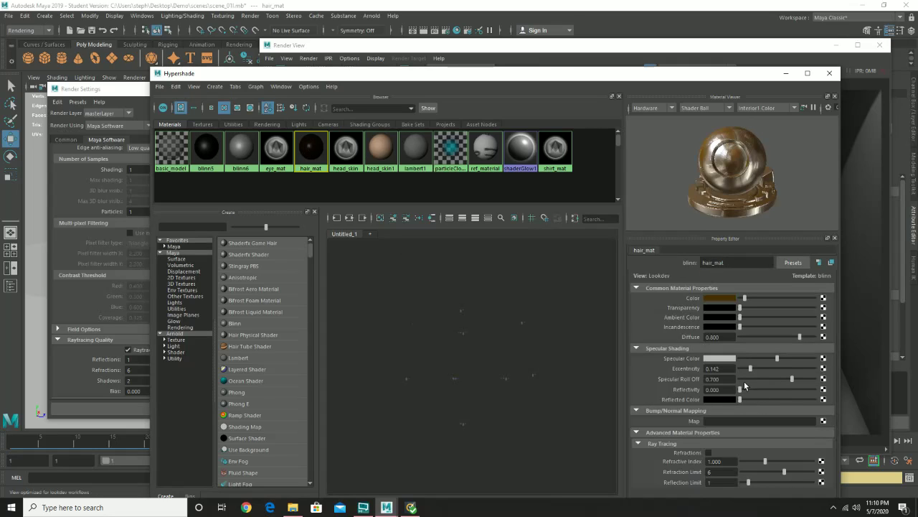
left_click(207, 157)
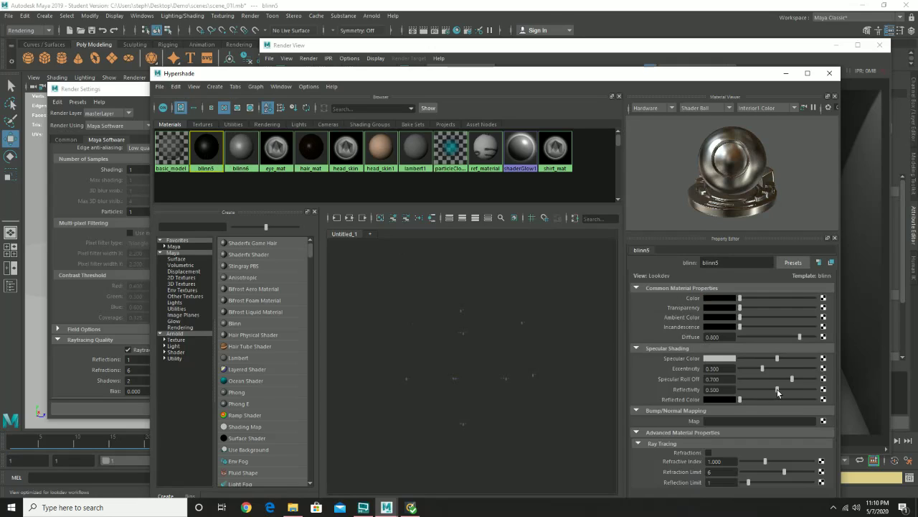
left_click_drag(779, 392, 736, 390)
Check blinn6's reflectivity and set the eye_mat material's reflectivity to 0.2.
left_click(241, 151)
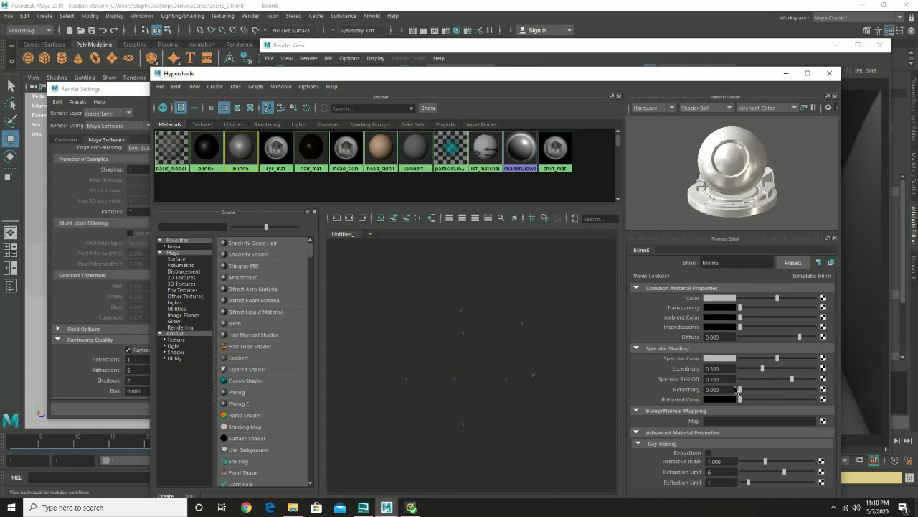
left_click(274, 151)
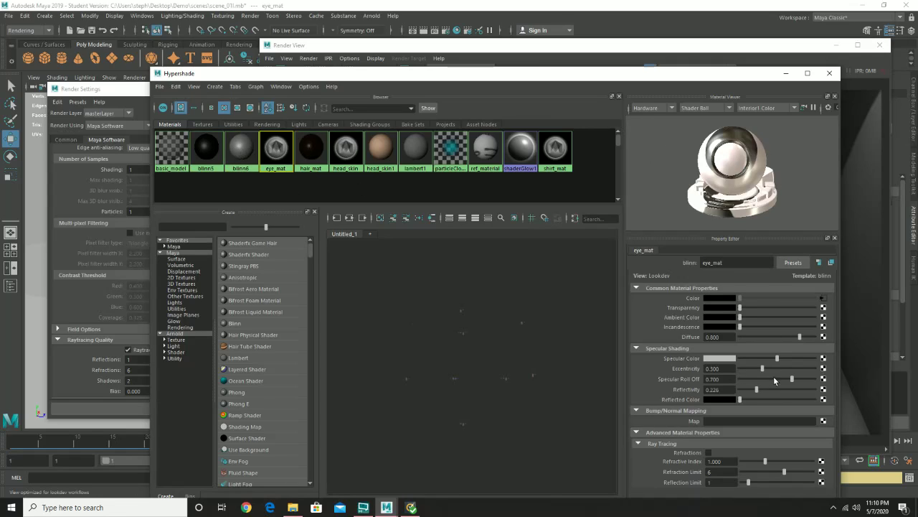
left_click(729, 390)
double_click(729, 390)
type("0.2")
key("Return")
Check the reflectivity of hair_mat, head_skin and shirt_mat, and close the Hypershade.
left_click(310, 149)
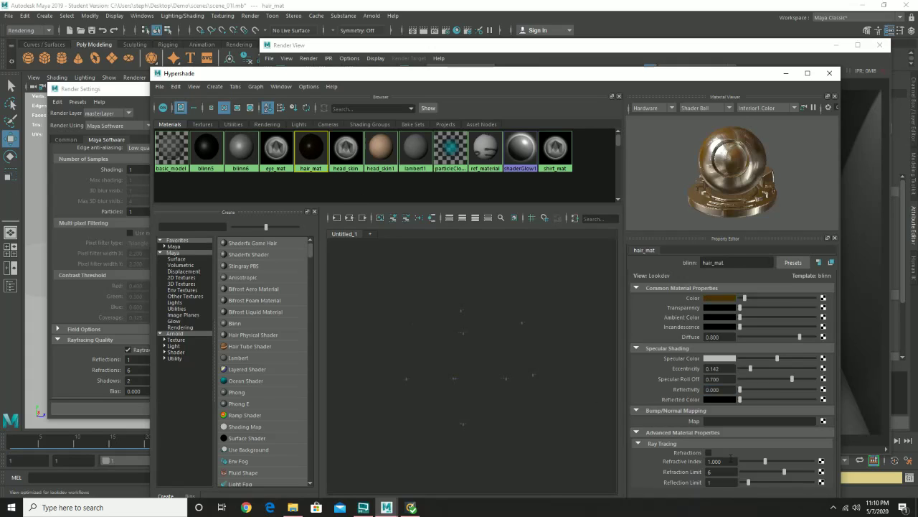
left_click(342, 153)
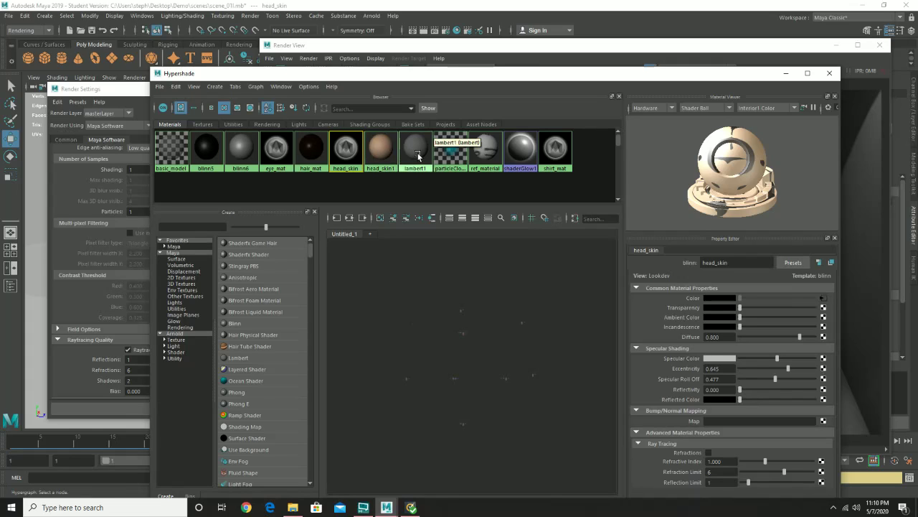
left_click(557, 147)
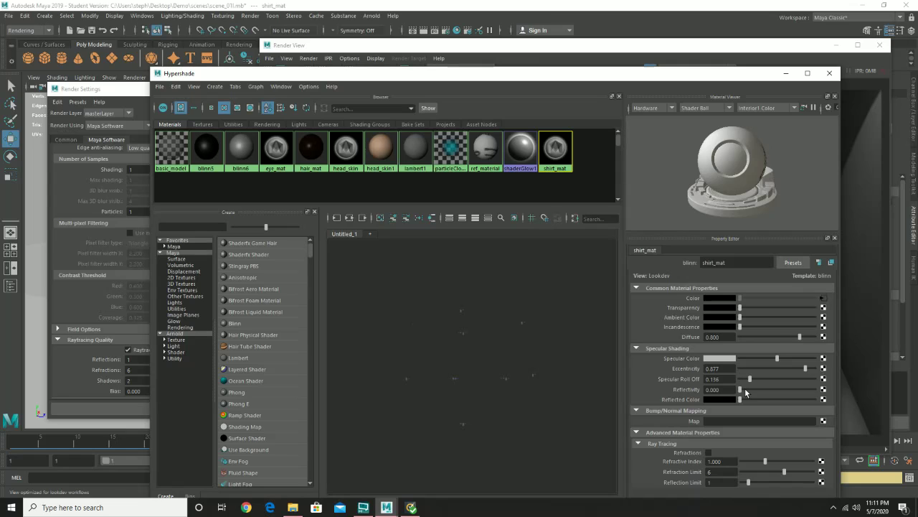
left_click(830, 74)
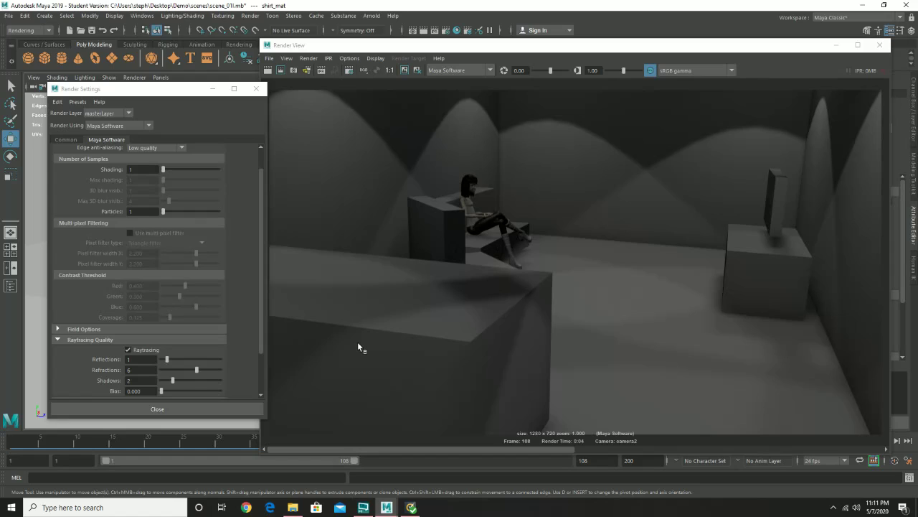
Render the current frame with raytracing on, and turn raytracing back off.
left_click(268, 70)
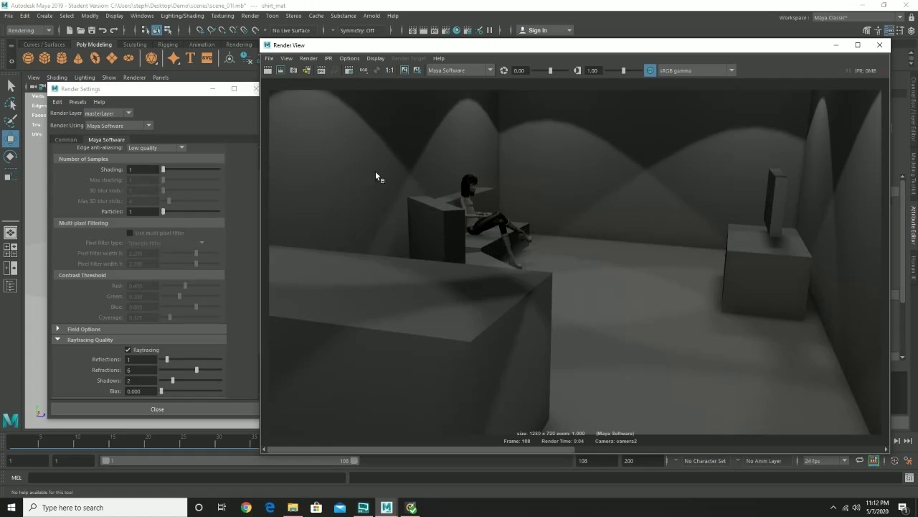
left_click(142, 348)
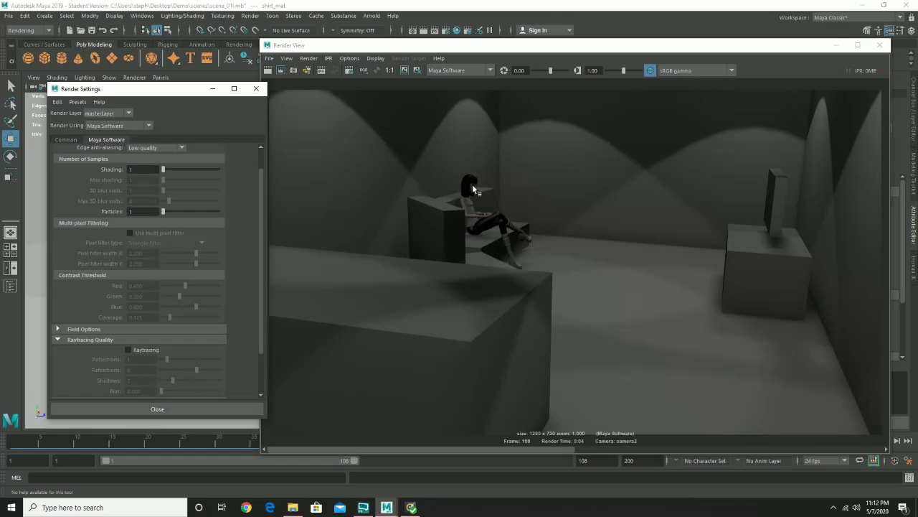
scroll(227, 236, "up", 1)
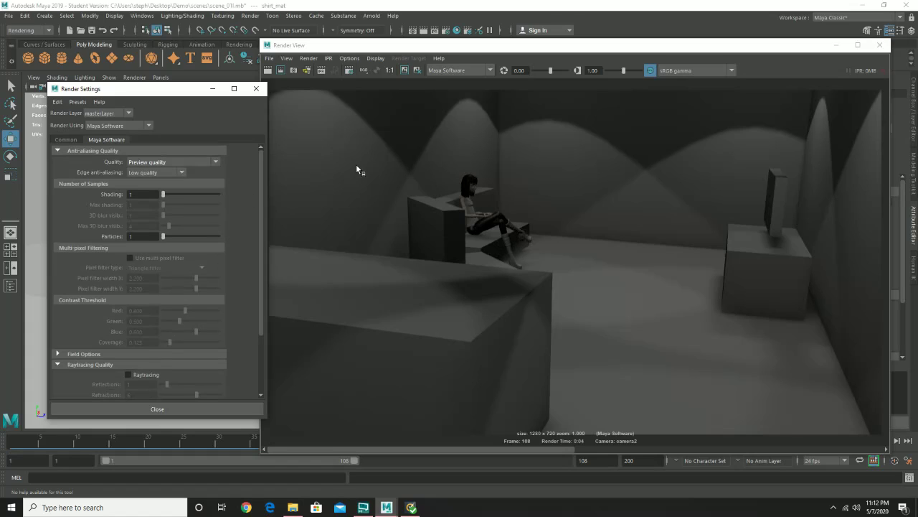
Close the render settings and the Render View, and save the scene, accepting the student version notice.
left_click(257, 89)
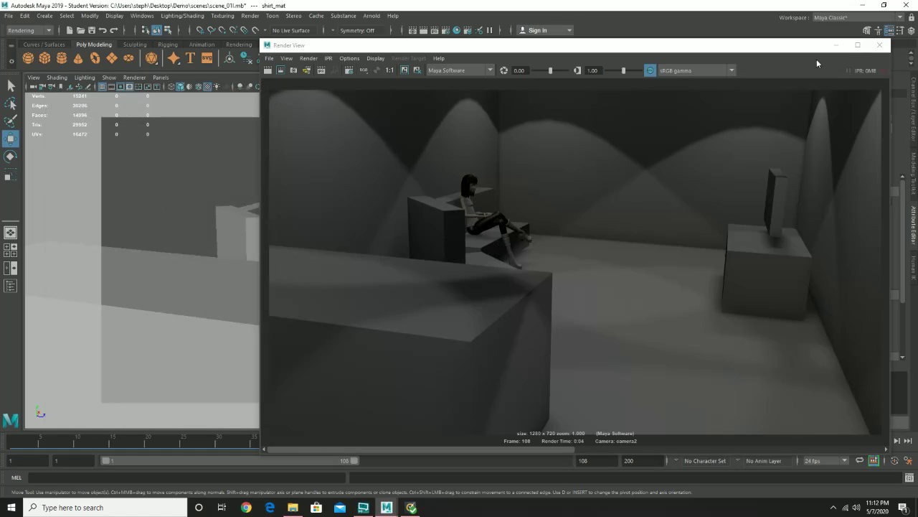
left_click(880, 45)
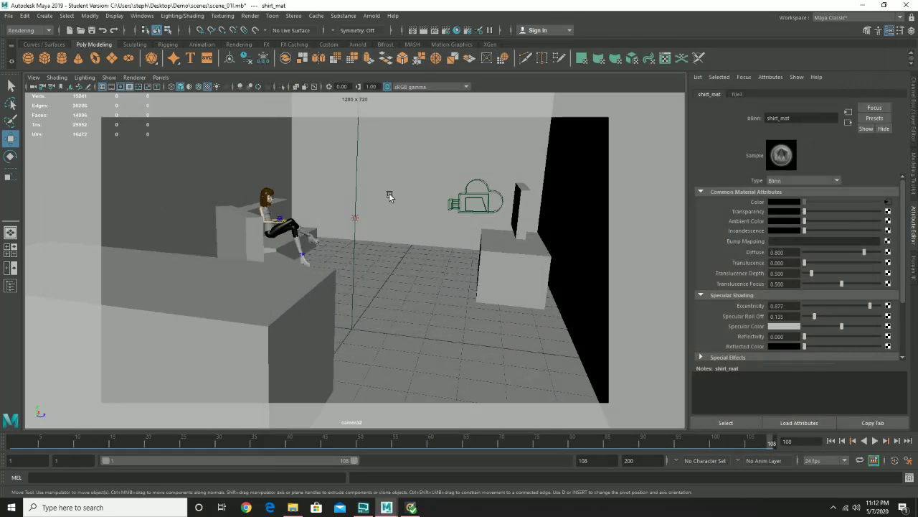
left_click(7, 15)
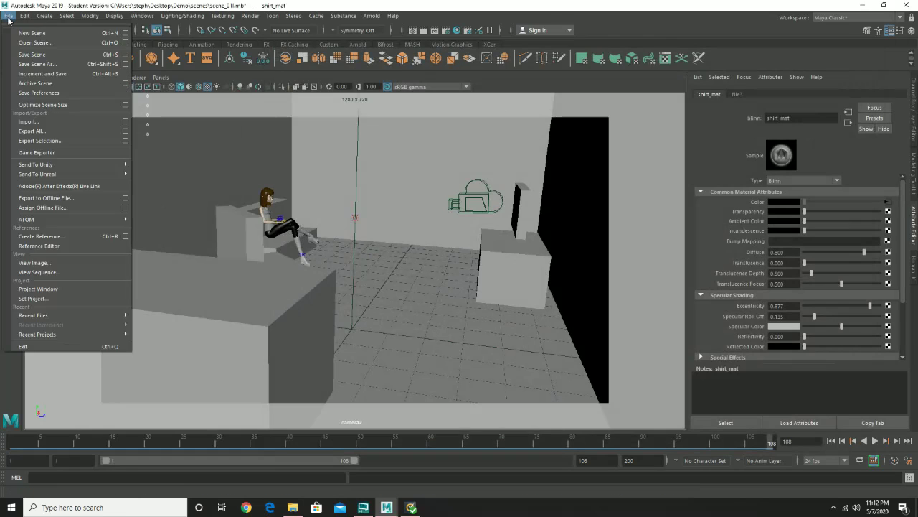
left_click(33, 54)
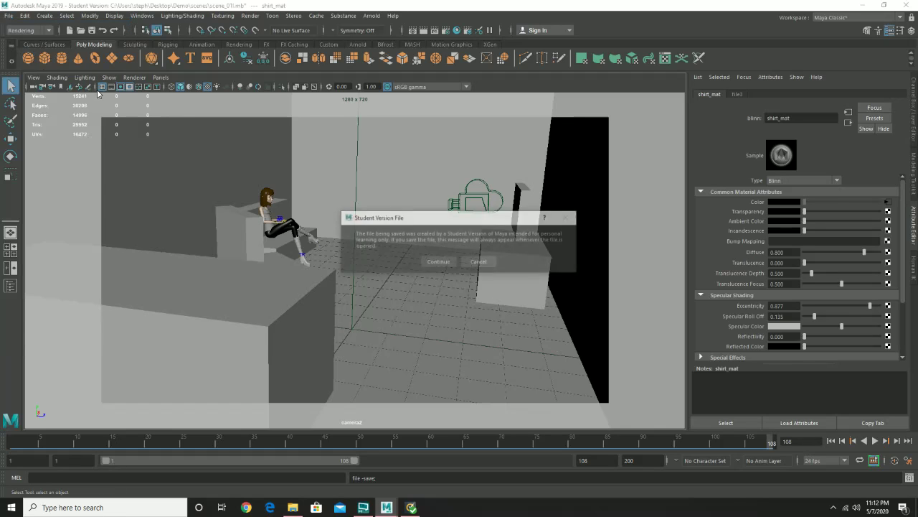
left_click(444, 260)
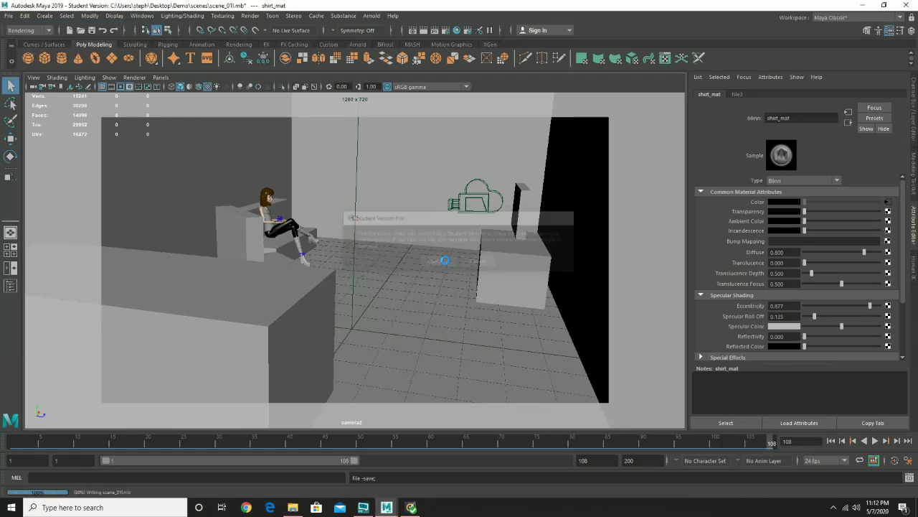
Start a batch render of the scene from the Rendering menu set, accepting the student version notice.
left_click(33, 30)
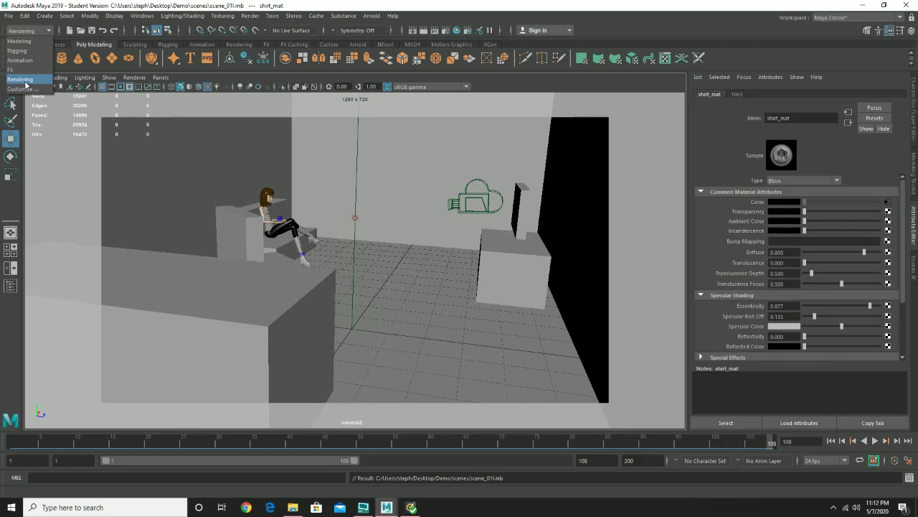
left_click(24, 81)
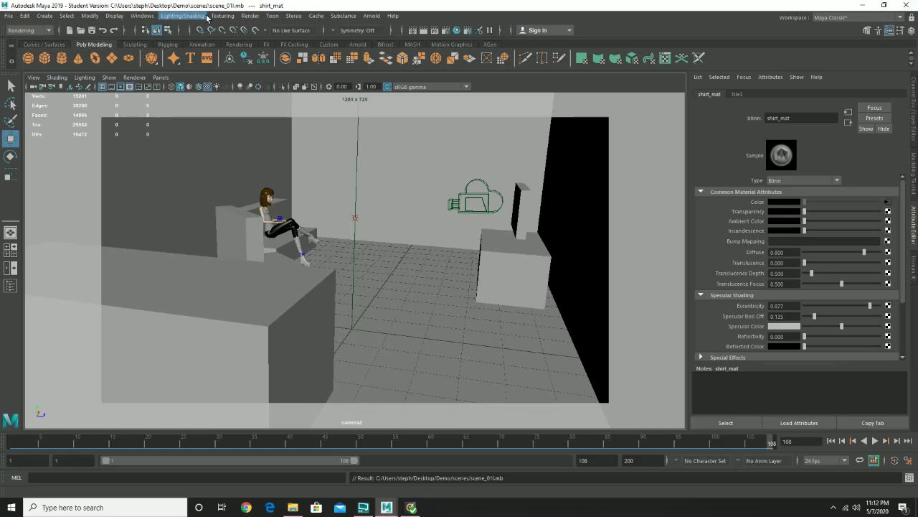
left_click(249, 17)
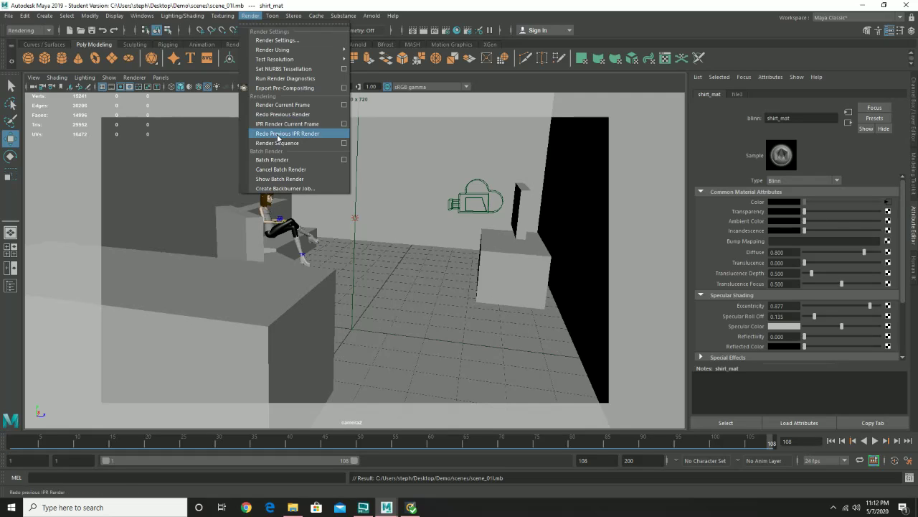
left_click(284, 159)
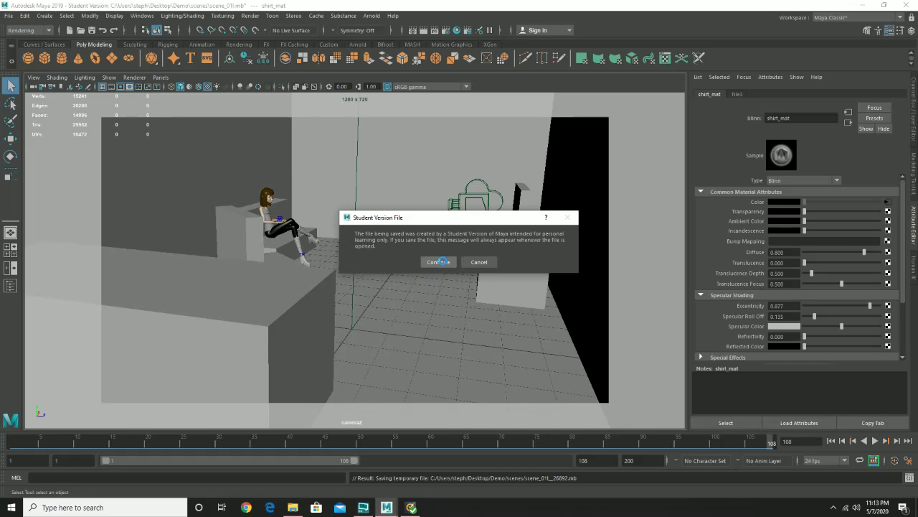
left_click(442, 262)
key("w")
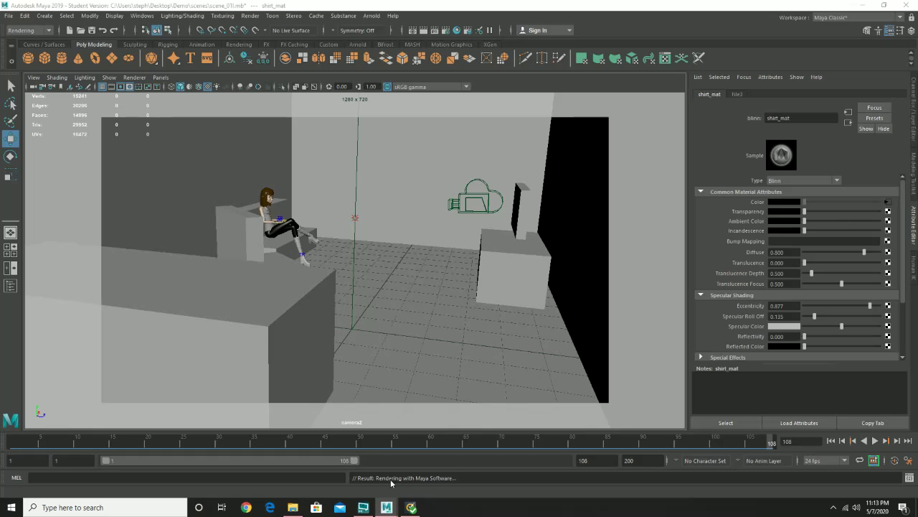
Bring up Maya's Output Window and review the render log.
mouse_move(386, 507)
left_click(350, 463)
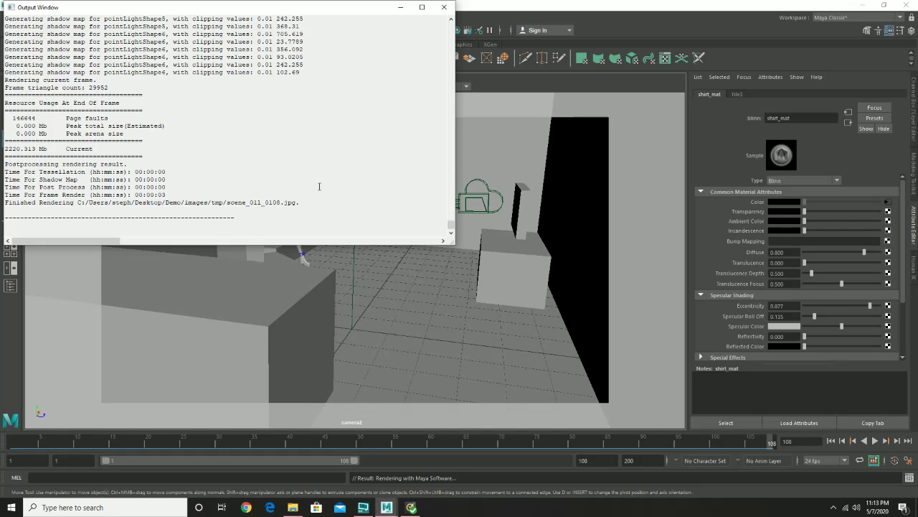
scroll(358, 186, "up", 2)
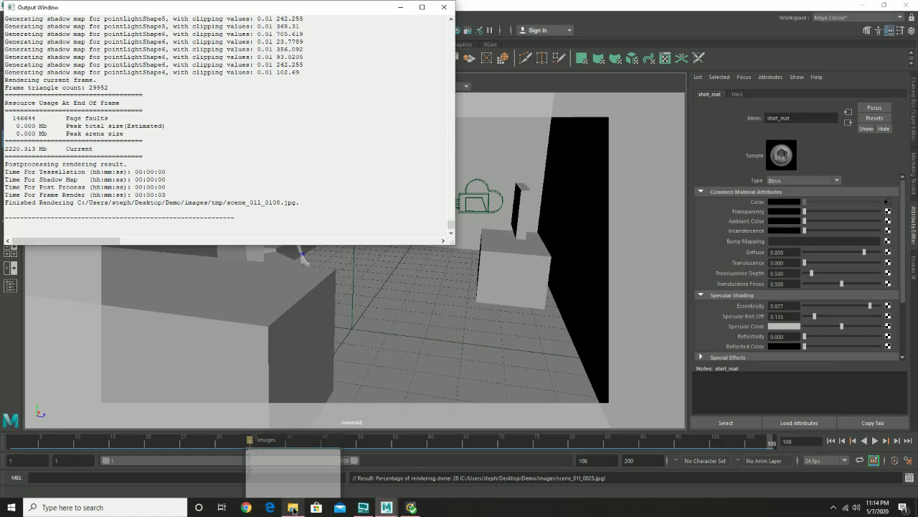
Switch to File Explorer and open the rendered frame scene_01l_0001.jpg from the project's images folder.
left_click(294, 508)
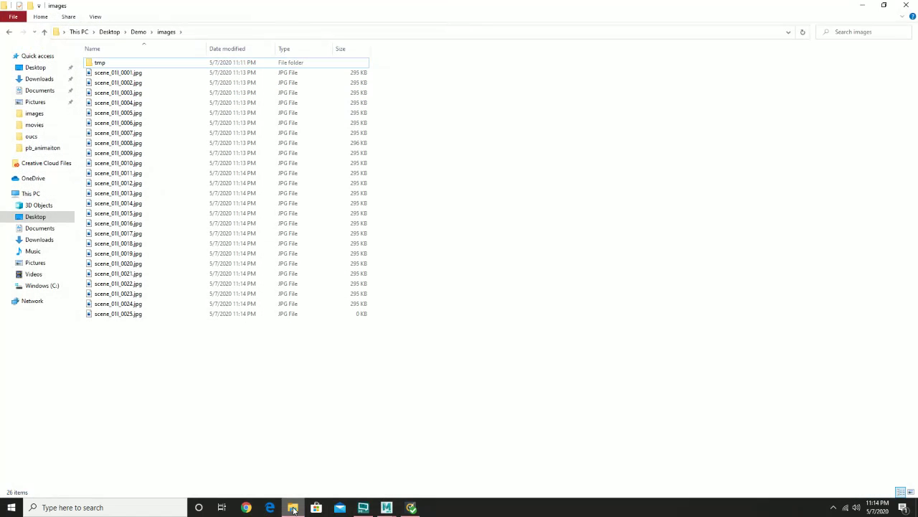
left_click(141, 74)
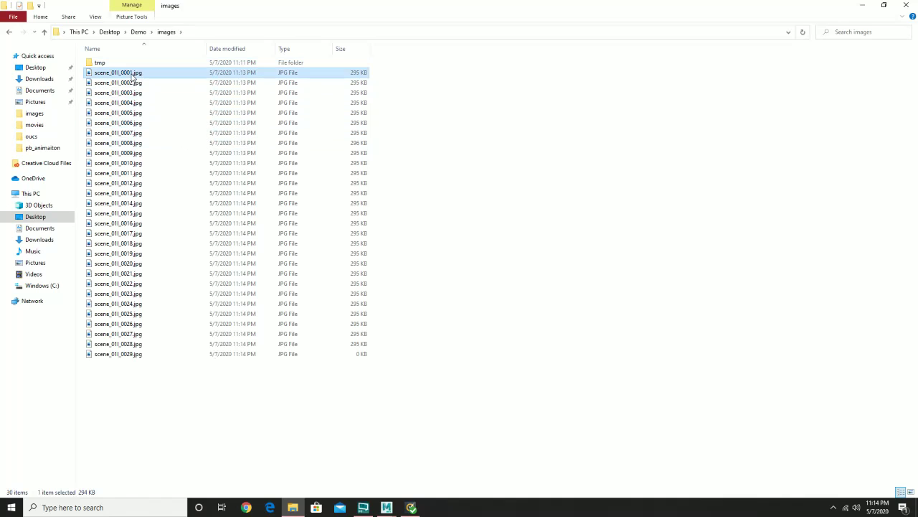
double_click(135, 75)
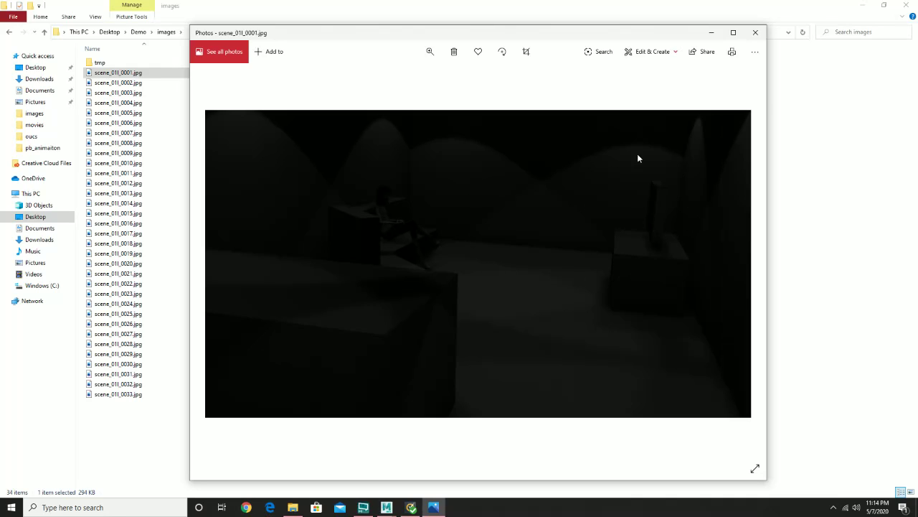
Close the rendered frame preview, return to the Maya scene, and review the batch render commands.
left_click(755, 33)
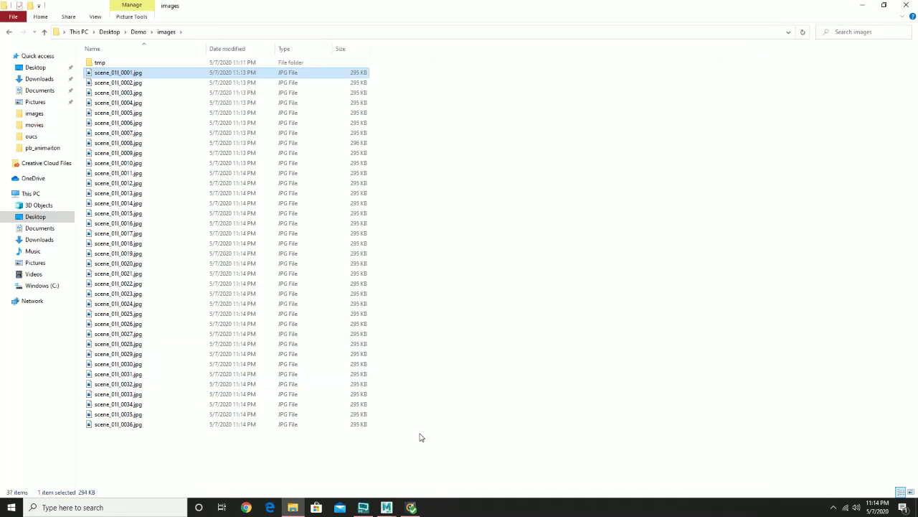
left_click(387, 511)
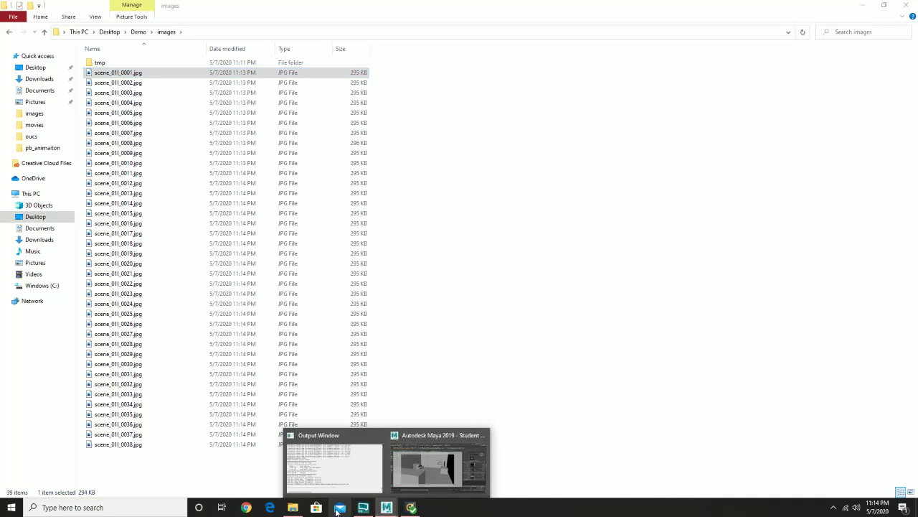
left_click(388, 507)
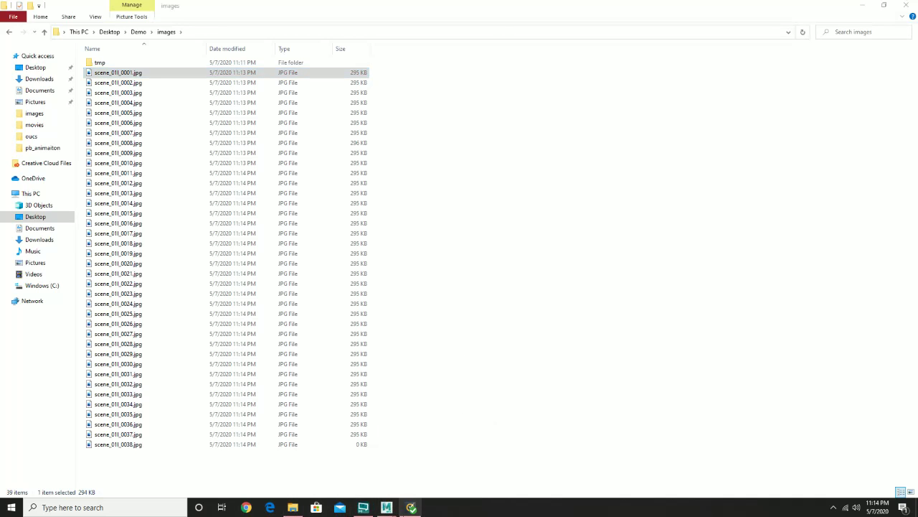
left_click(863, 5)
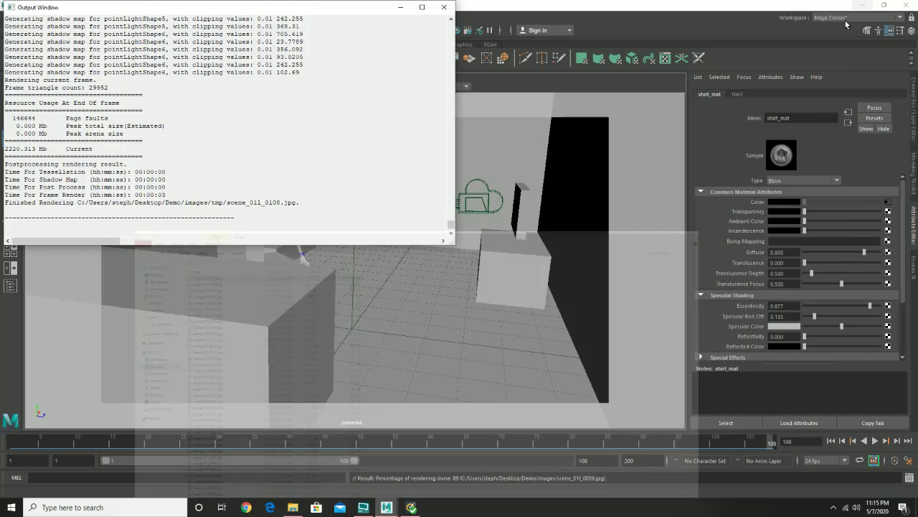
left_click(401, 7)
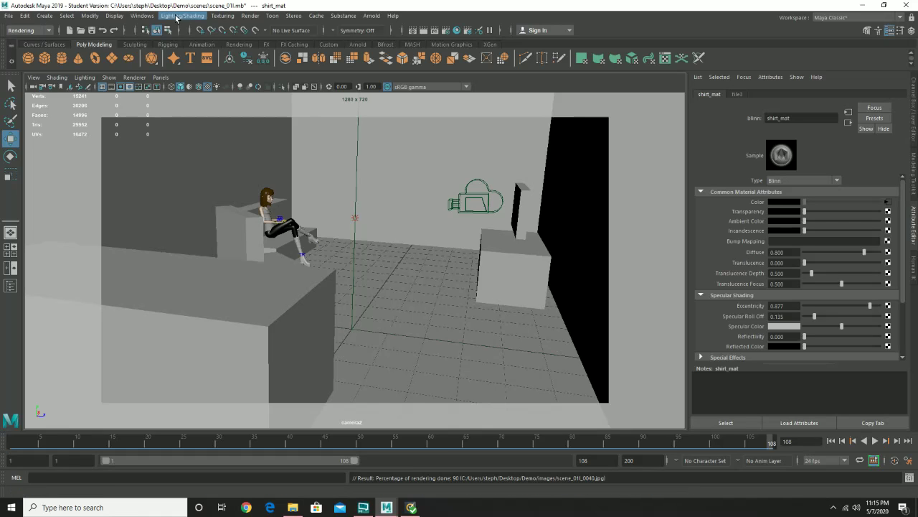
left_click(176, 16)
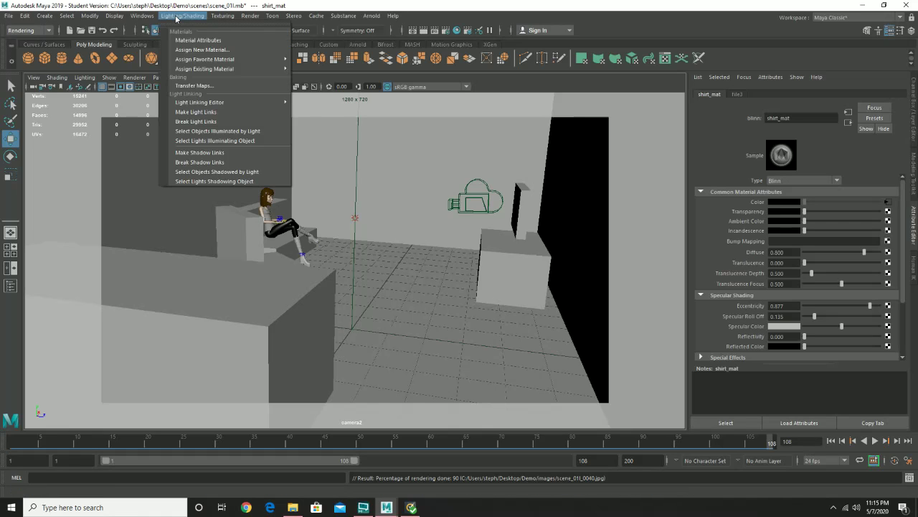
left_click(245, 16)
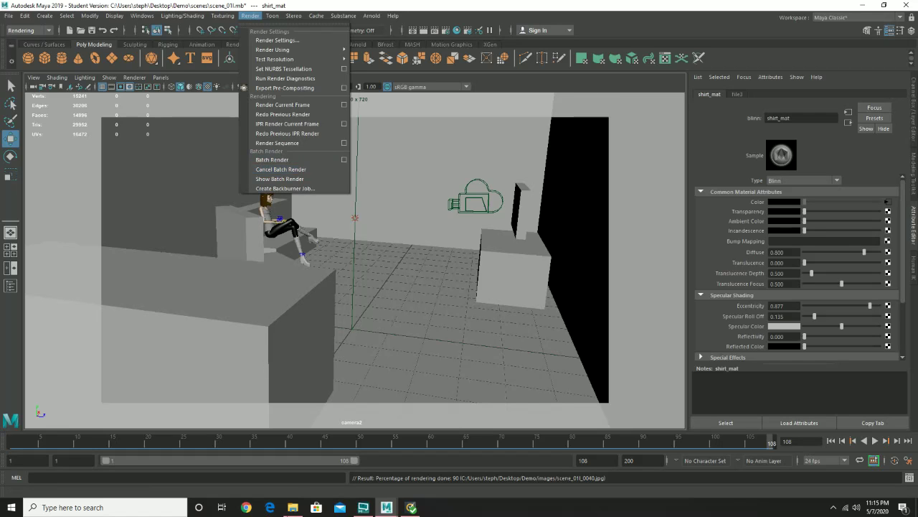
Switch to File Explorer and check the most recent rendered frames in the images folder, including scene_01l_0038.jpg.
left_click(293, 507)
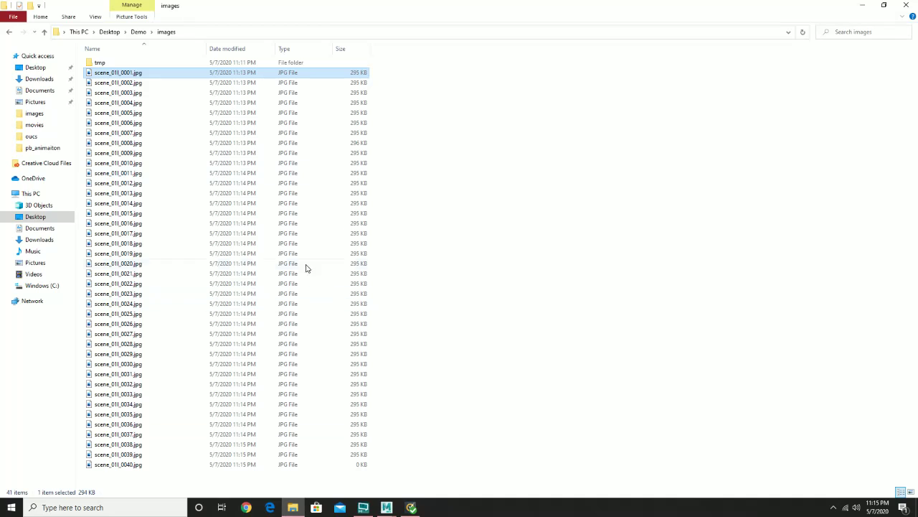
left_click(284, 425)
left_click(283, 446)
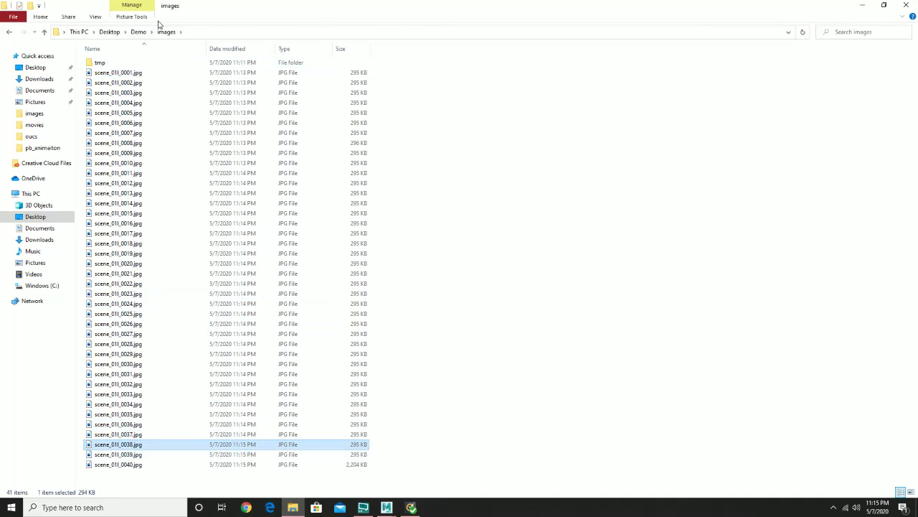
Open the Demo project's scenes folder, sort it by date modified, and show the file commands for scene_01l.mb.
left_click(137, 31)
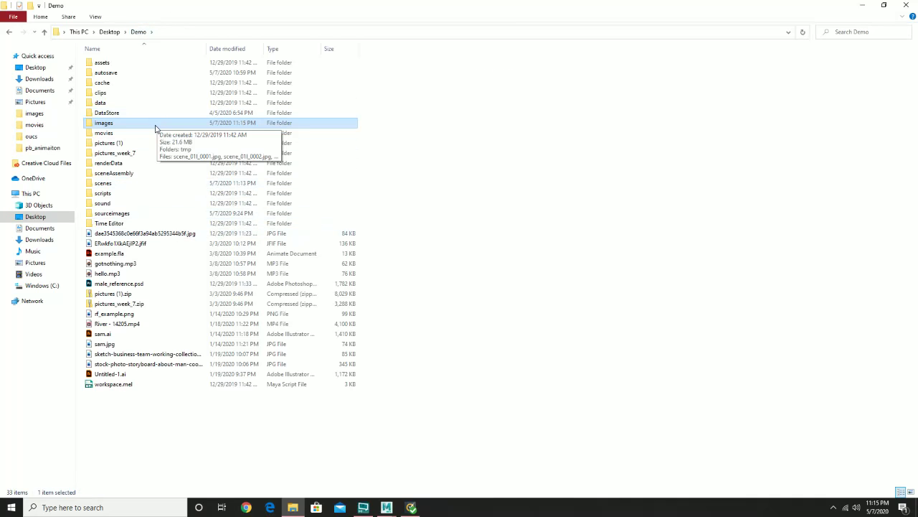
double_click(113, 187)
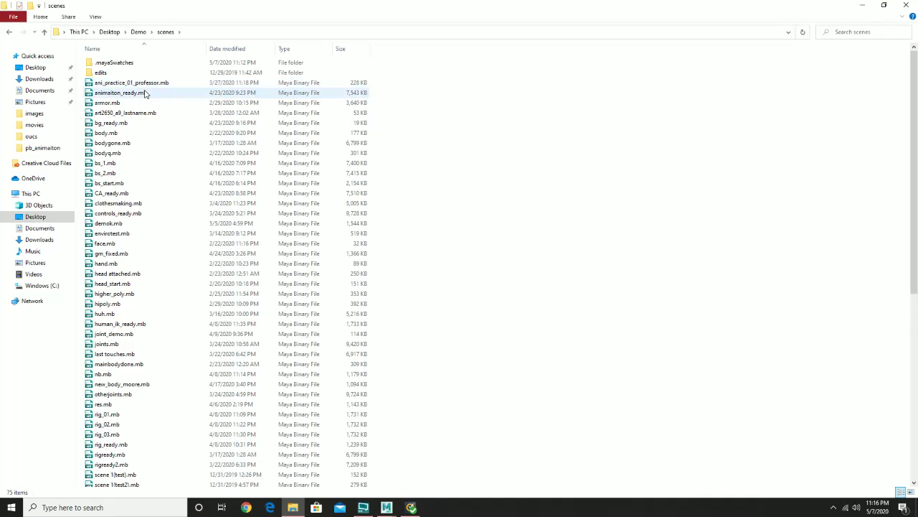
left_click(241, 49)
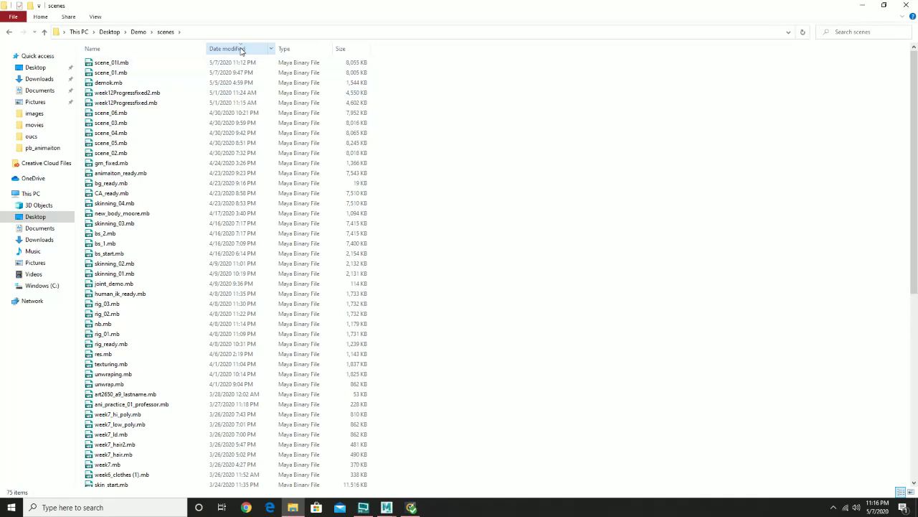
left_click(120, 64)
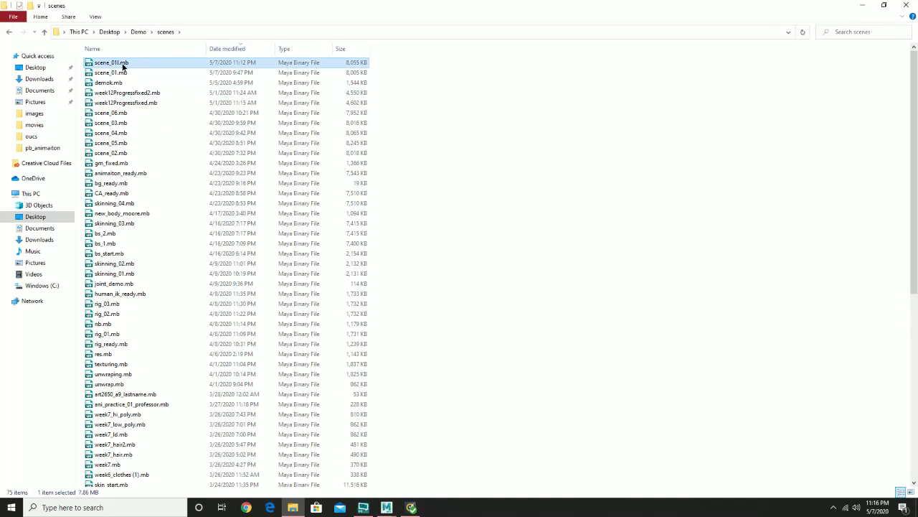
right_click(122, 66)
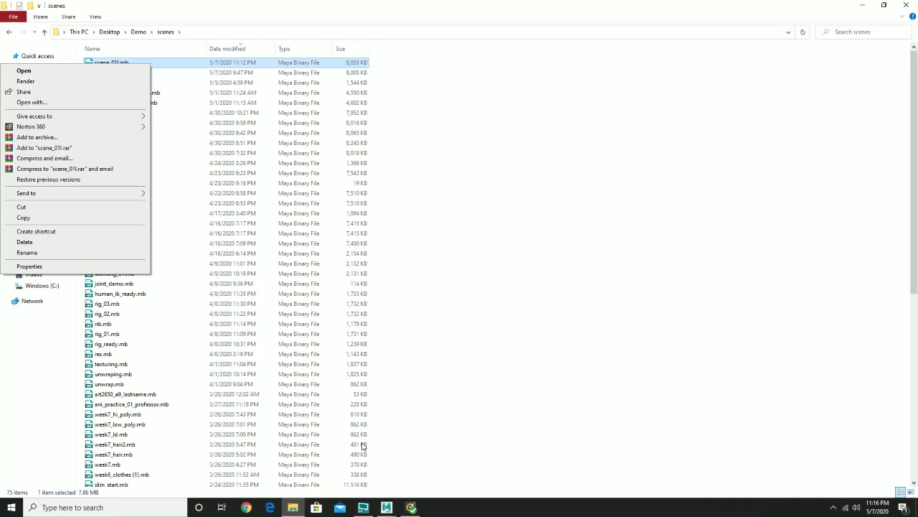
Check Maya's Output Window, then return to File Explorer and show the Render command for scene_01l.mb.
mouse_move(386, 507)
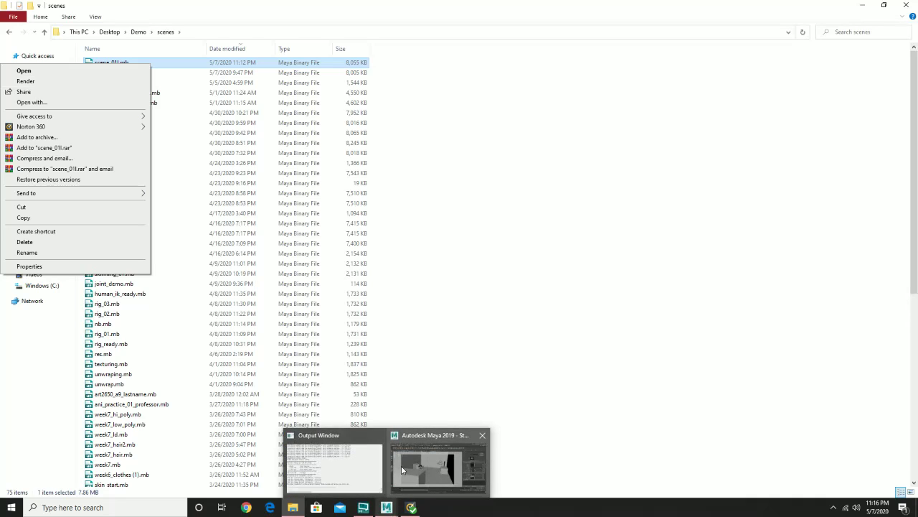
mouse_move(409, 466)
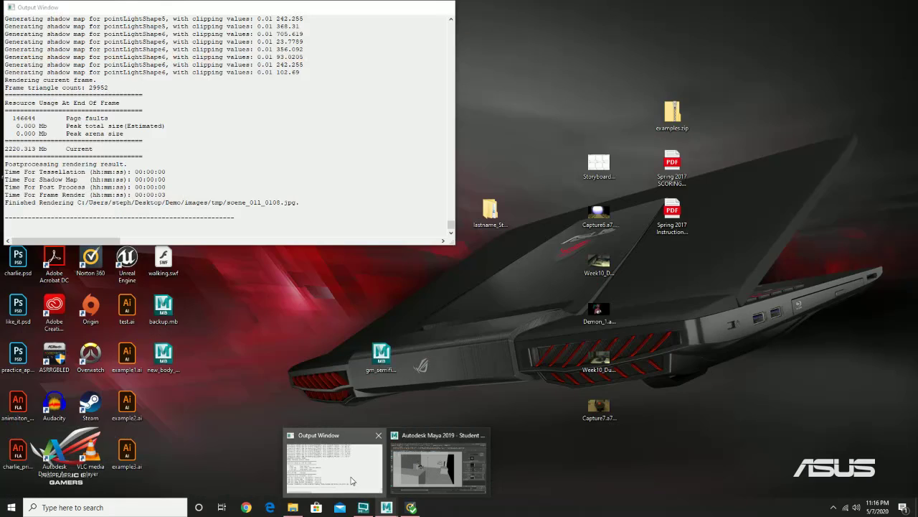
left_click(334, 466)
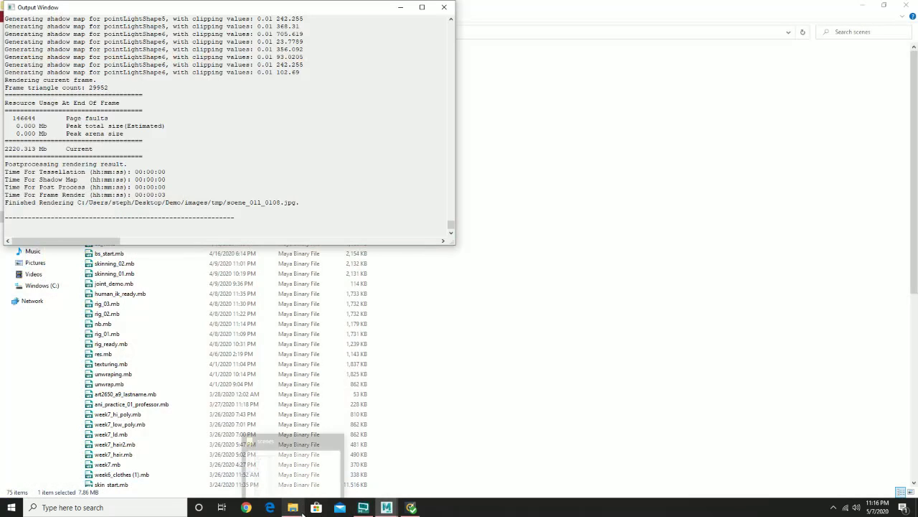
left_click(294, 508)
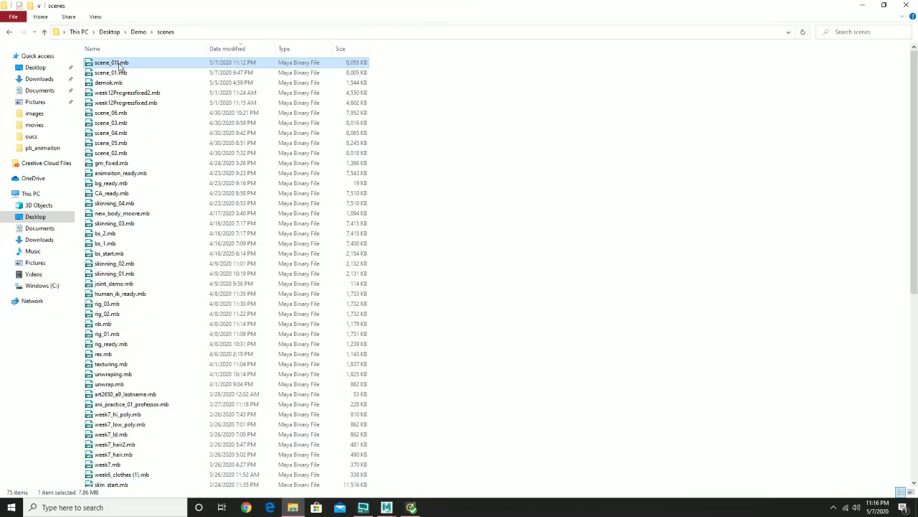
right_click(120, 66)
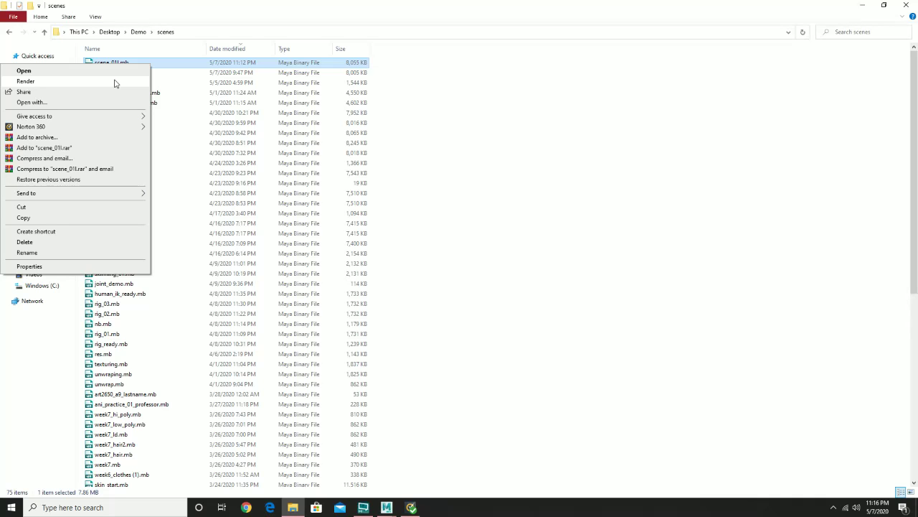
Switch to the Maya scene and examine the commands for starting, cancelling and showing a batch render.
left_click(386, 507)
left_click(431, 469)
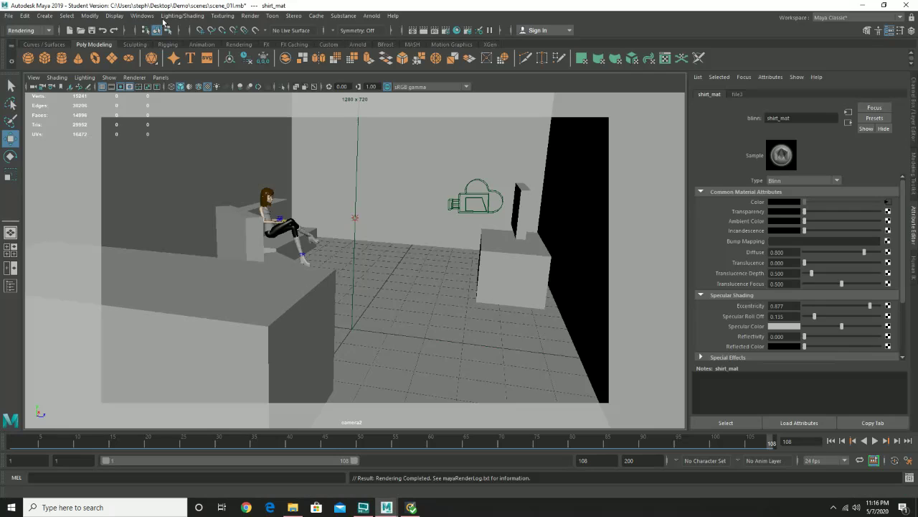
left_click(256, 16)
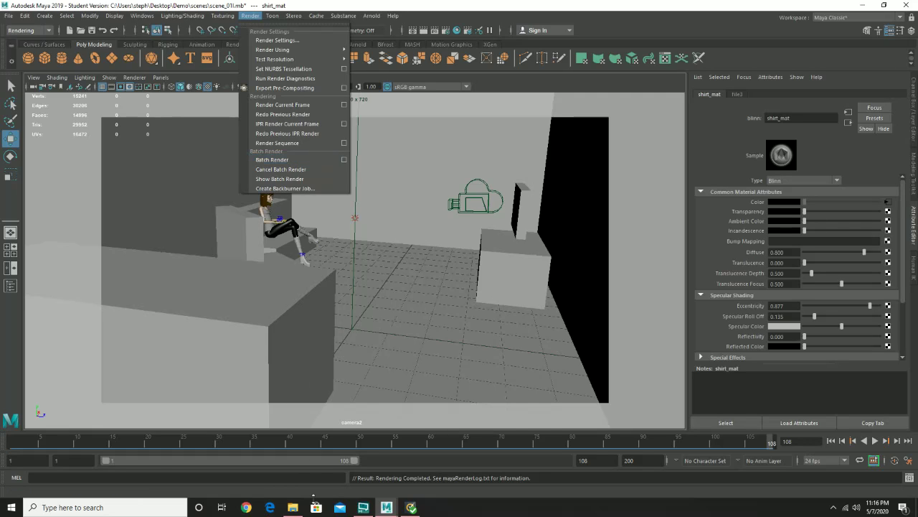
Switch to File Explorer, open the Demo project's images folder, and select the last frame, scene_01l_0040.jpg.
left_click(293, 507)
scroll(337, 442, "down", 4)
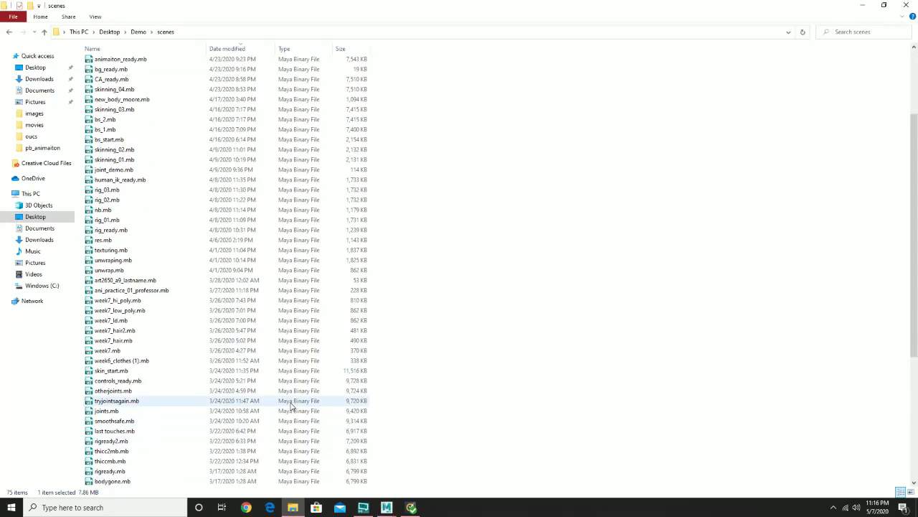
scroll(266, 330, "up", 4)
left_click(138, 32)
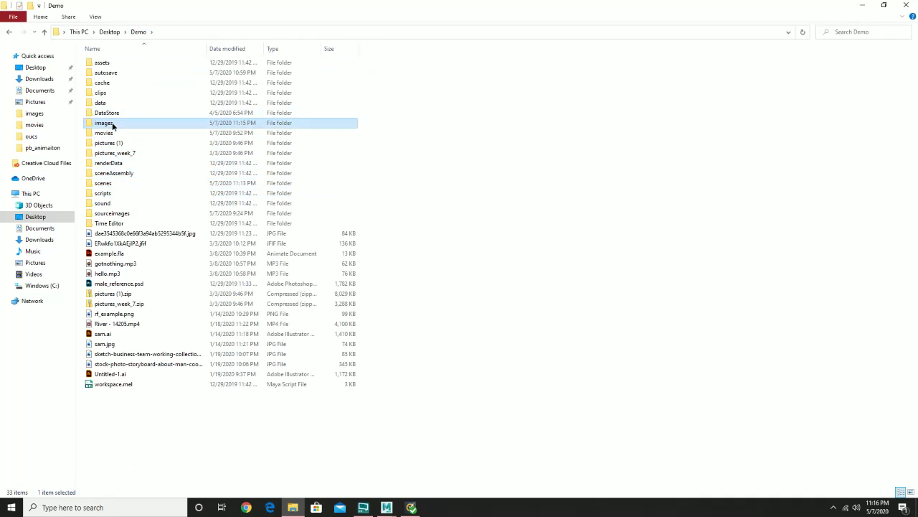
double_click(104, 123)
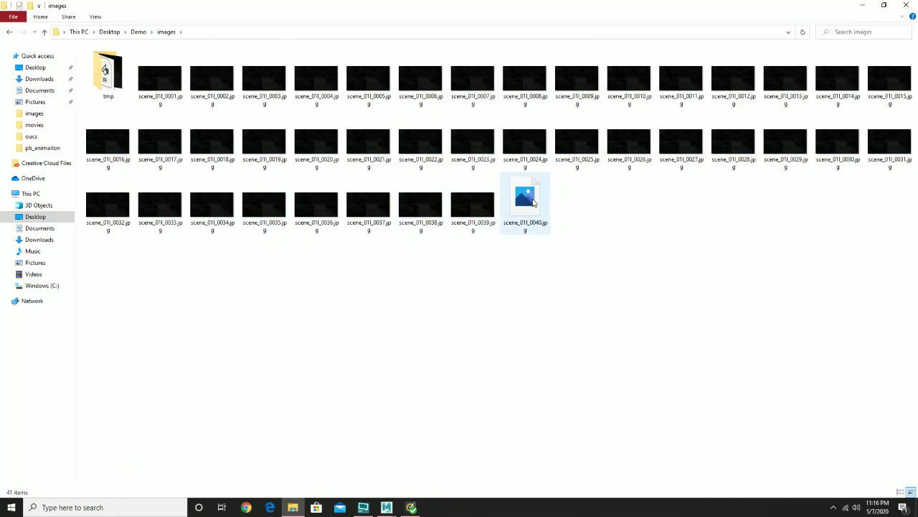
left_click(534, 204)
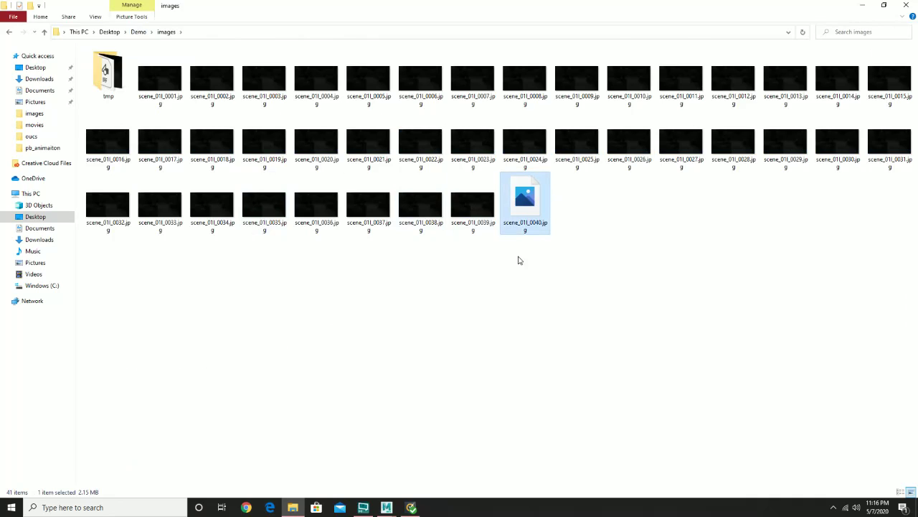
Switch to Maya, open the render settings, and review the common frame range, renderable camera and image size options.
mouse_move(386, 508)
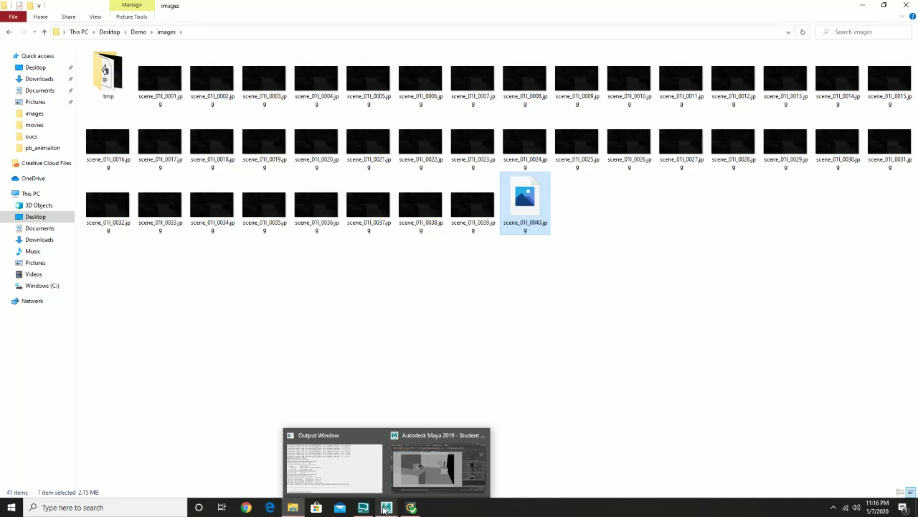
left_click(439, 463)
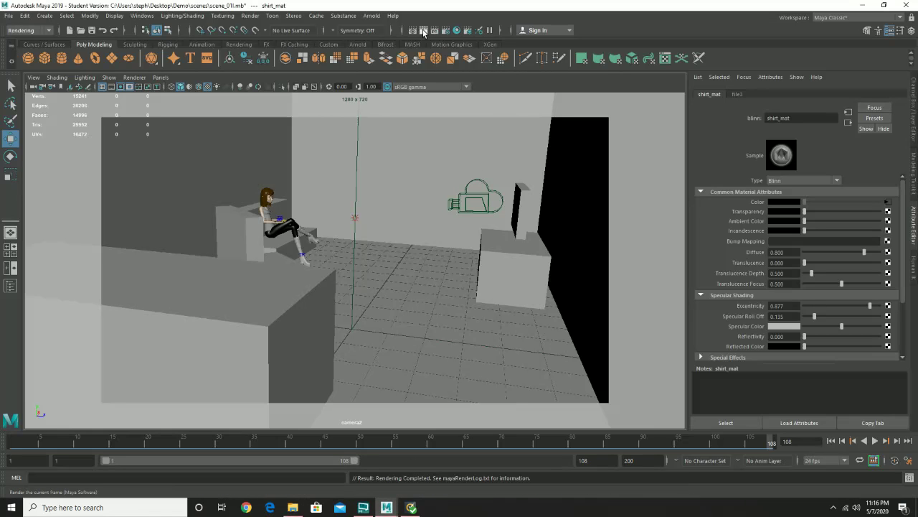
left_click(459, 32)
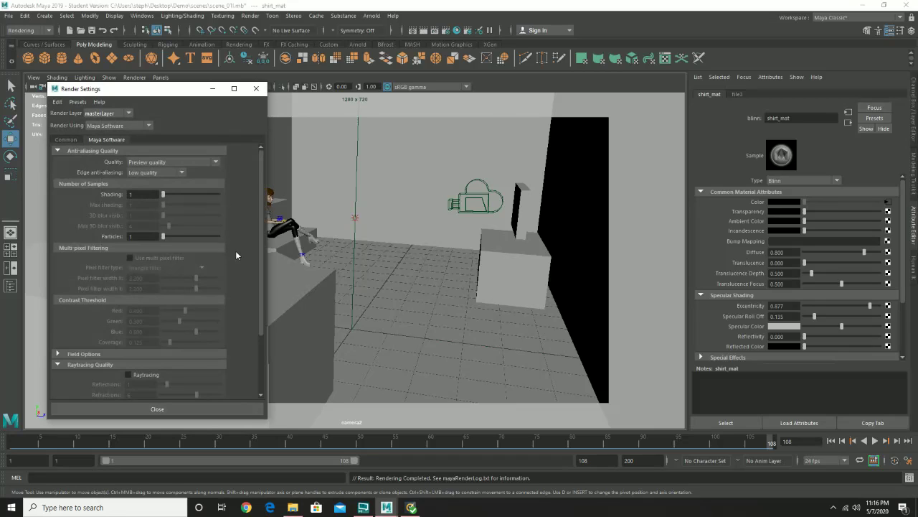
left_click(68, 139)
scroll(218, 290, "down", 10)
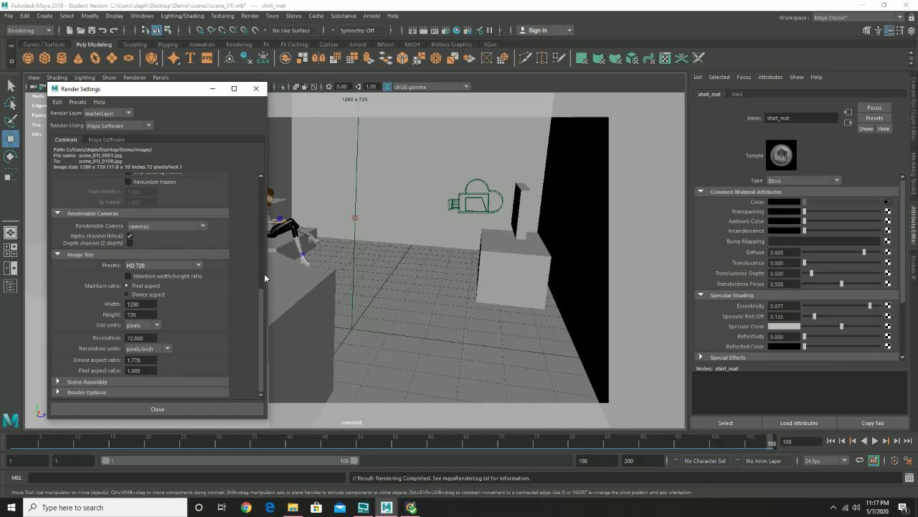
scroll(262, 275, "up", 5)
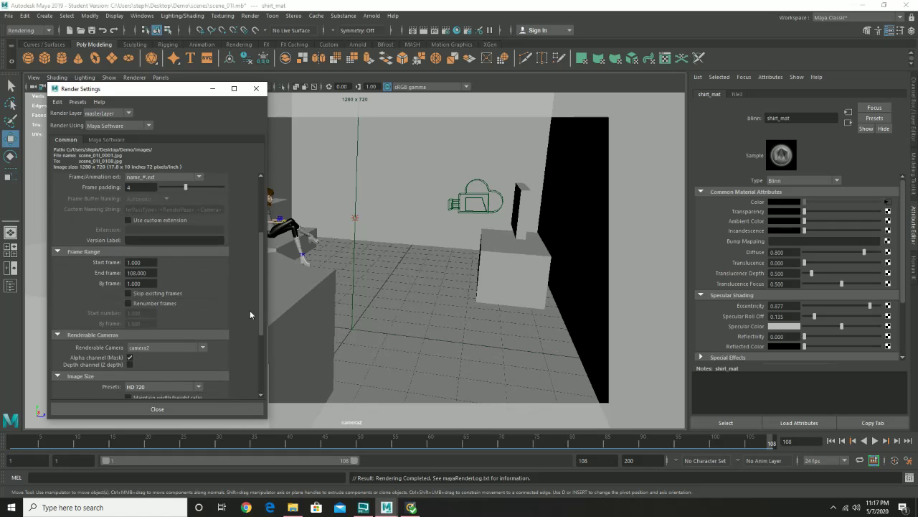
Switch to File Explorer and delete the incomplete frame scene_01l_0040.jpg from the images folder.
left_click(292, 507)
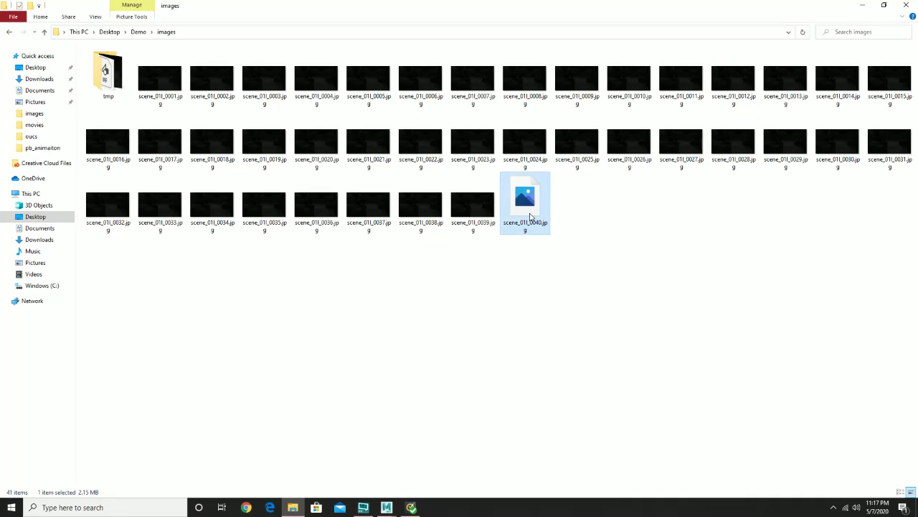
key("Delete")
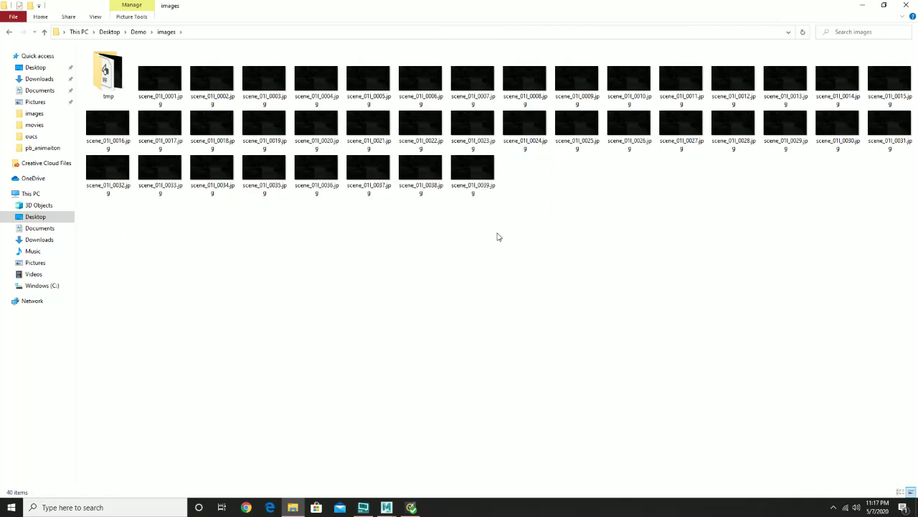
Switch to Maya and set the start frame in the render settings to 40.
mouse_move(389, 509)
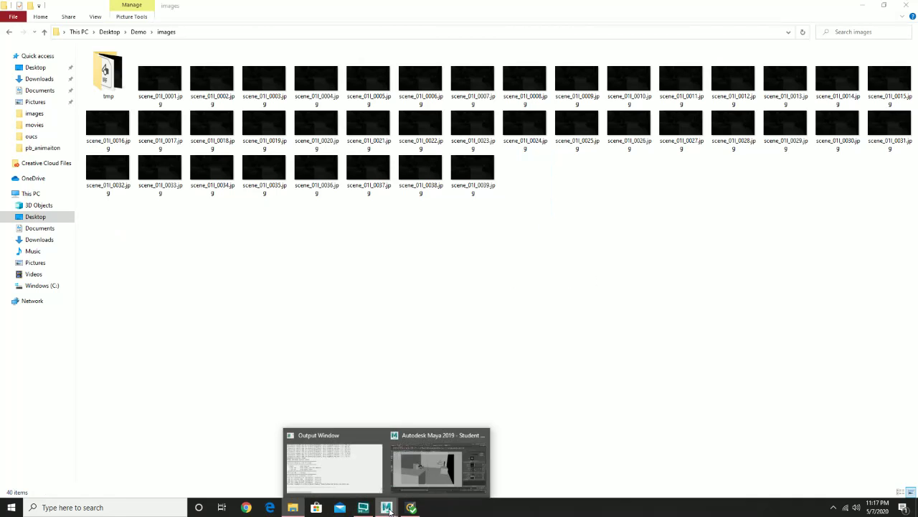
left_click(429, 451)
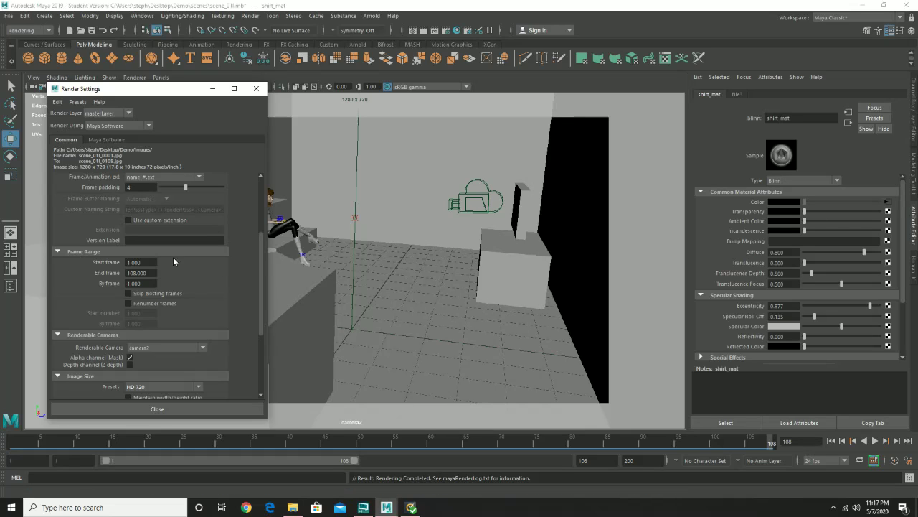
scroll(147, 288, "down", 2)
double_click(140, 212)
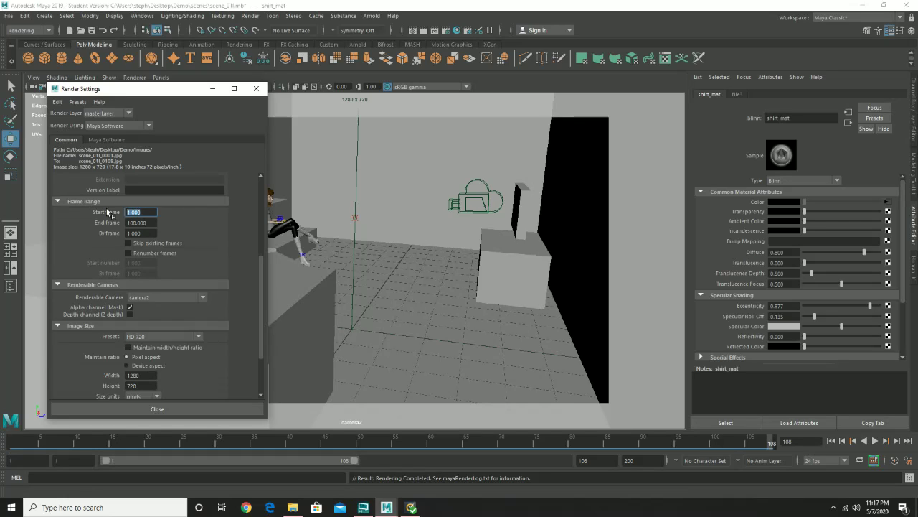
type("40")
left_click(451, 7)
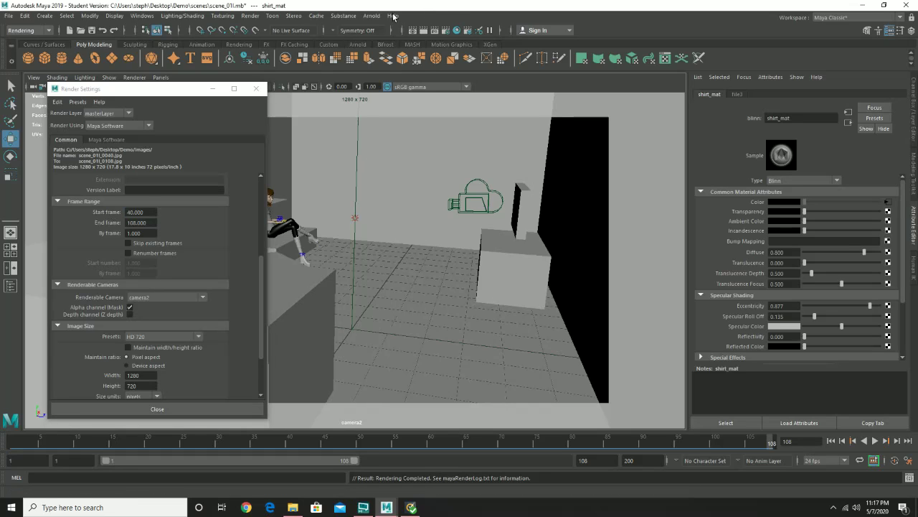
Cancel any batch render still running, then start a new batch render and continue past the student version notice.
left_click(251, 16)
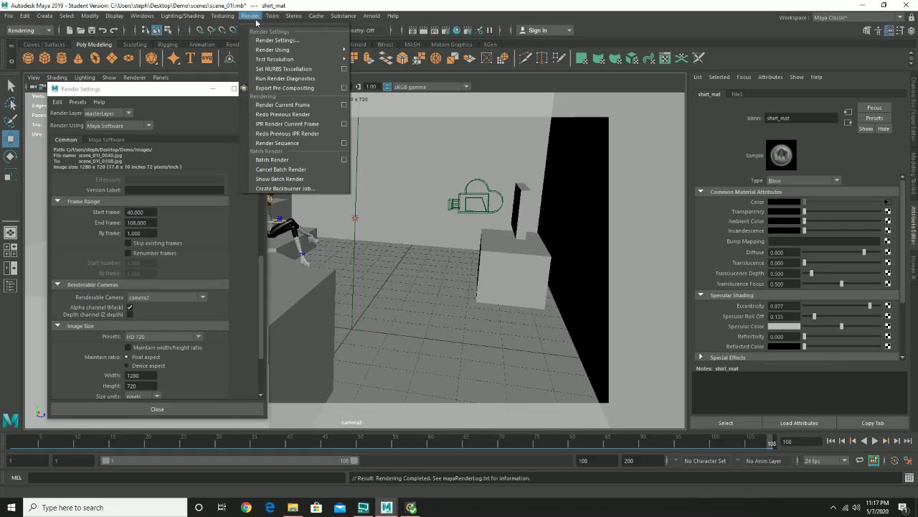
left_click(296, 170)
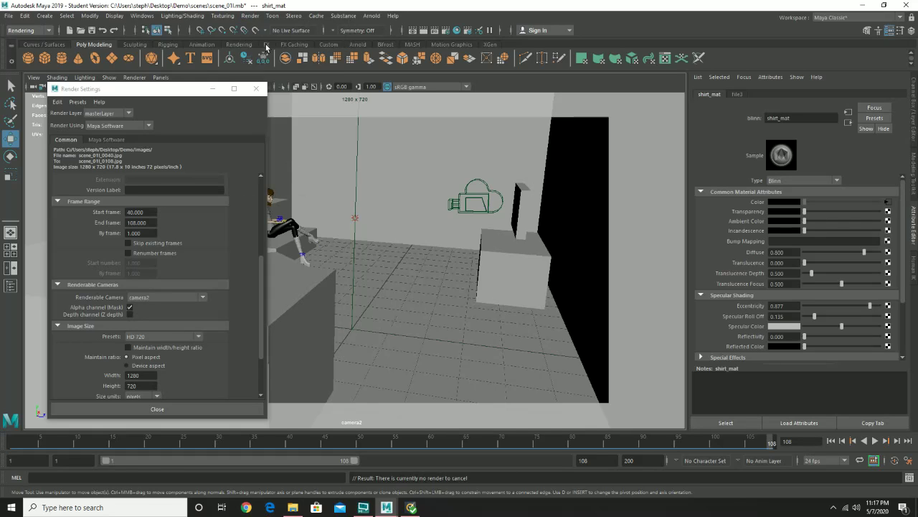
left_click(250, 16)
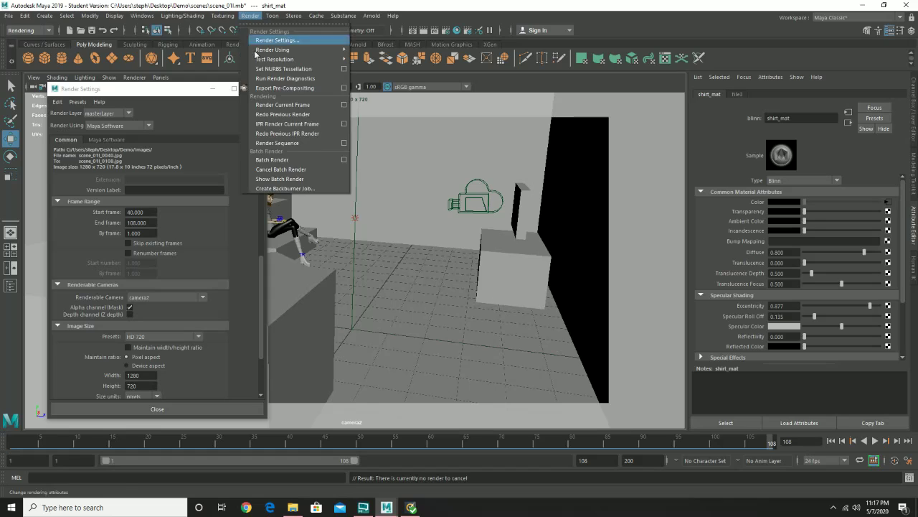
left_click(288, 160)
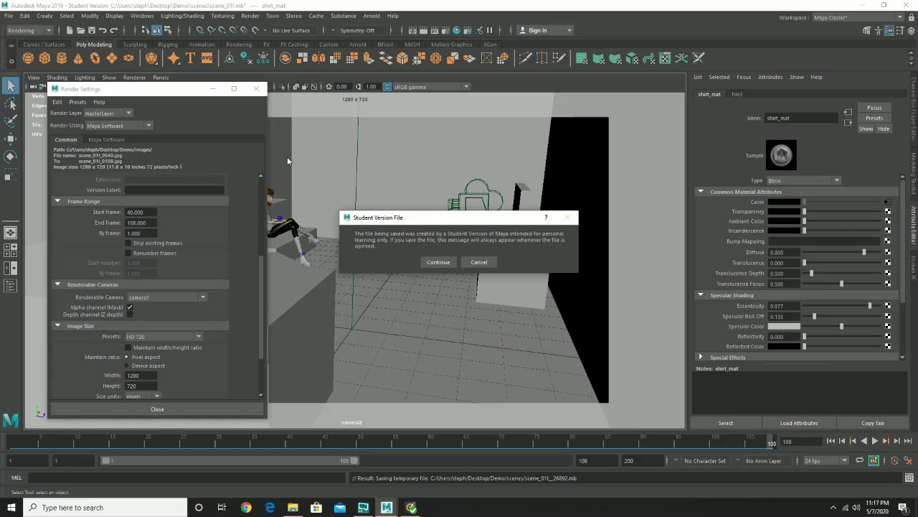
left_click(439, 262)
key("w")
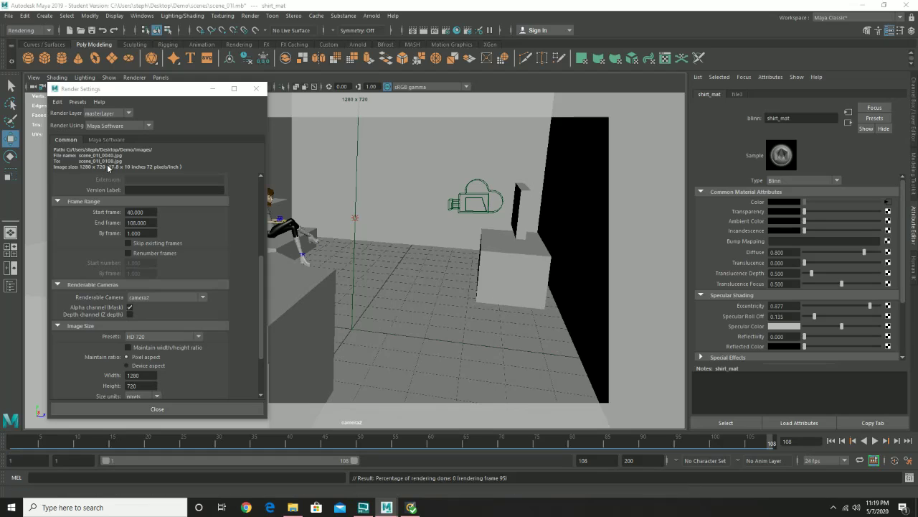
Examine the Maya Software render settings for anti-aliasing quality presets, raytracing and motion blur.
left_click(107, 139)
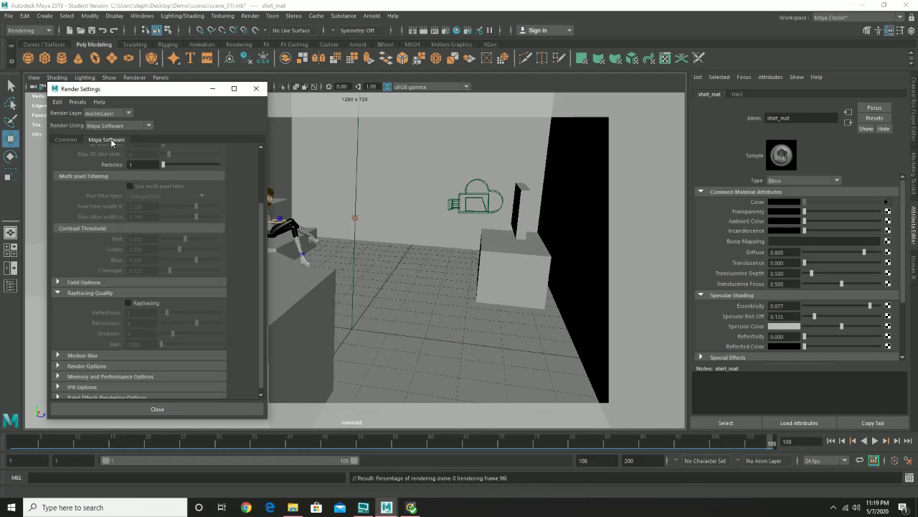
scroll(145, 320, "down", 2)
scroll(144, 325, "up", 1)
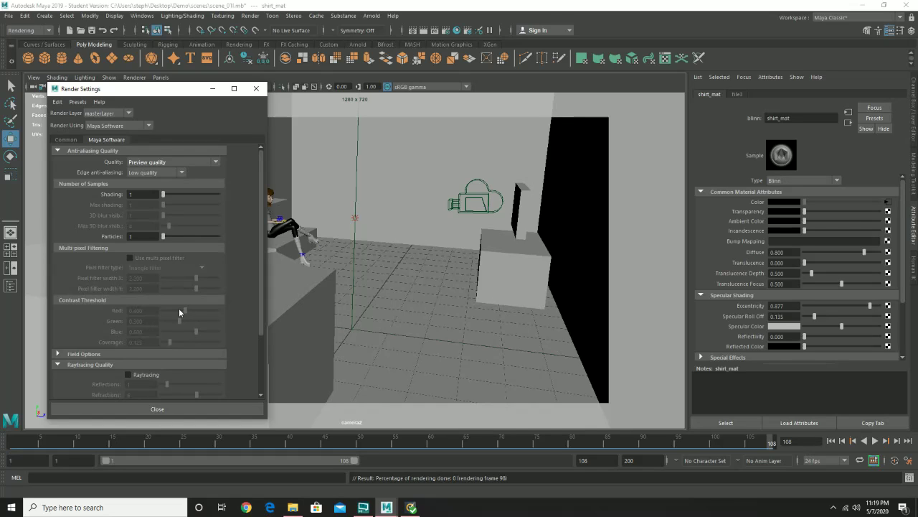
left_click(180, 162)
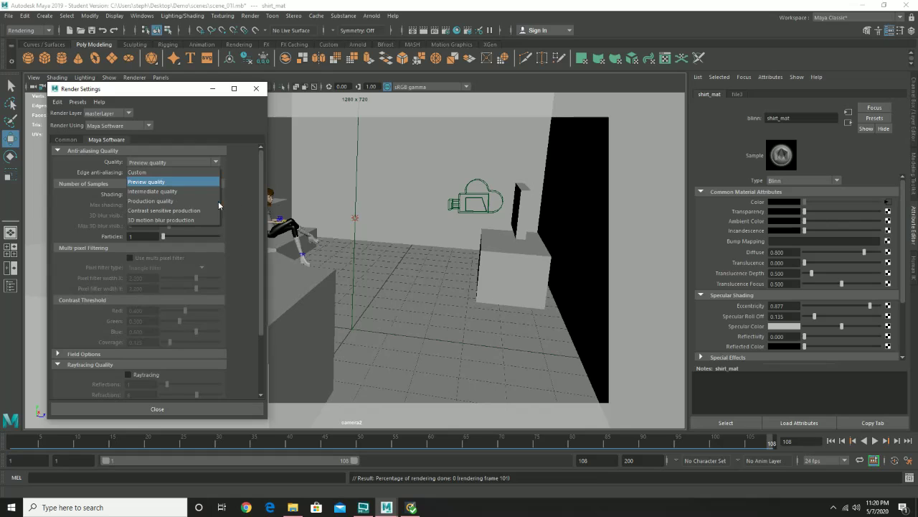
left_click(249, 190)
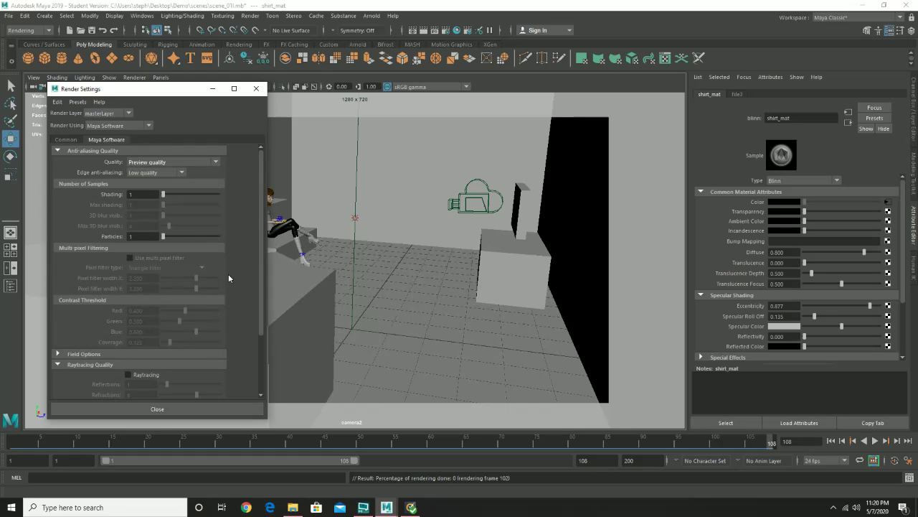
scroll(231, 277, "down", 3)
scroll(230, 278, "down", 2)
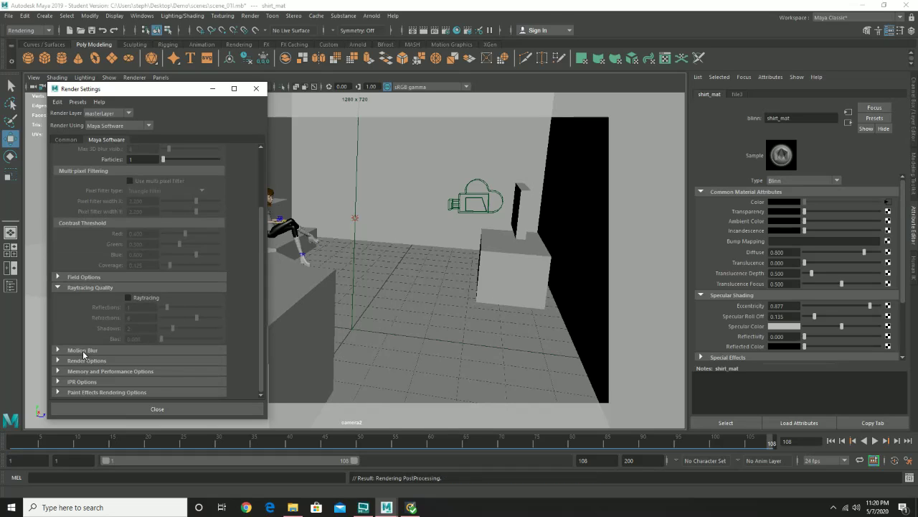
left_click(136, 349)
scroll(160, 365, "down", 2)
scroll(183, 359, "down", 2)
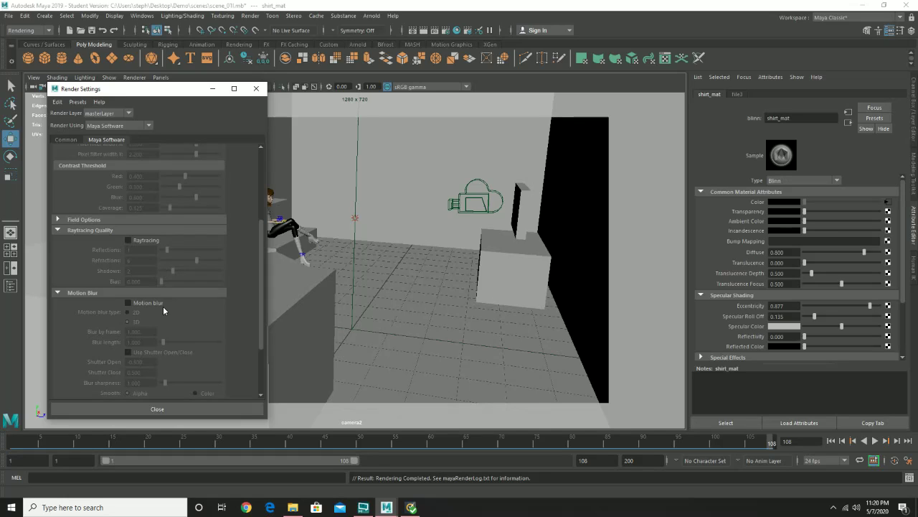
Switch to File Explorer and create a folder named scene_01 inside the images folder.
left_click(292, 507)
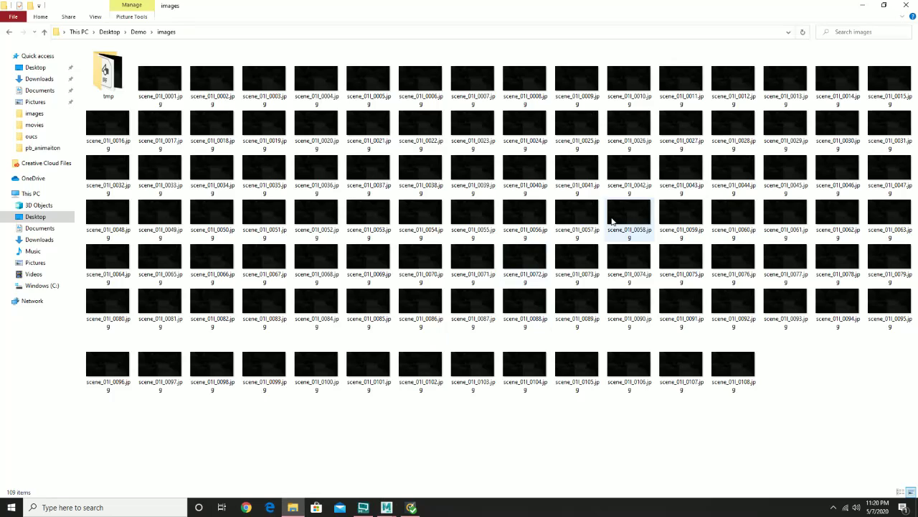
right_click(469, 422)
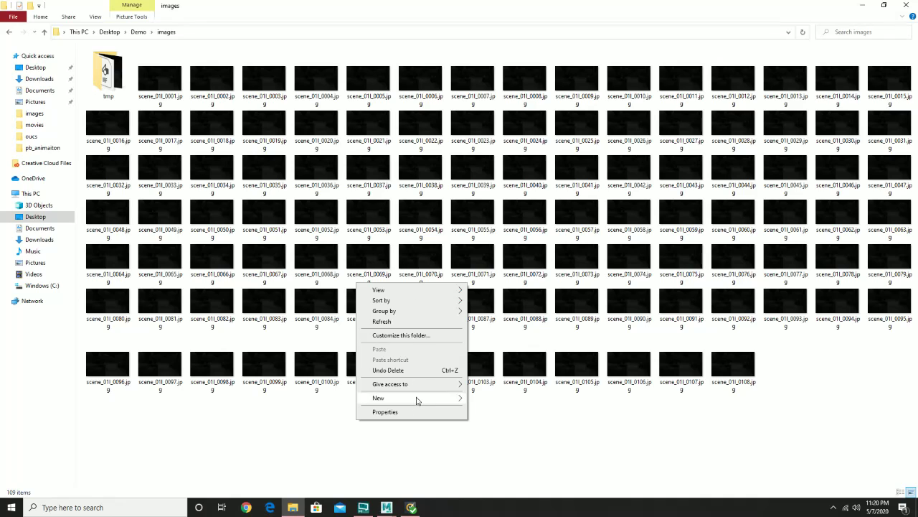
mouse_move(418, 399)
left_click(490, 267)
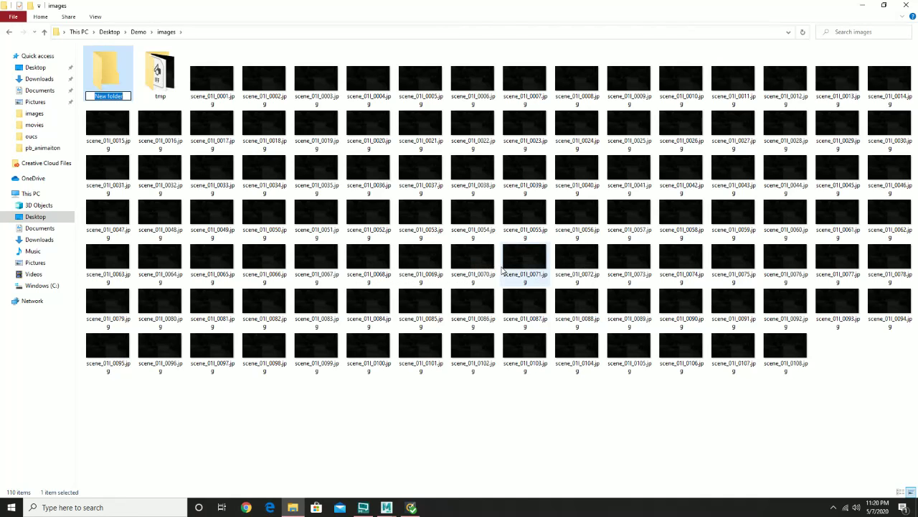
type("s")
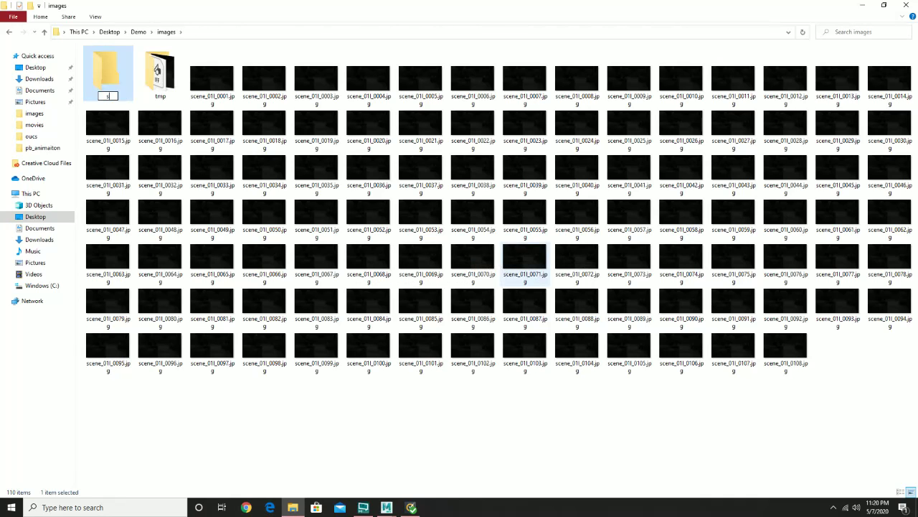
type("cene_01")
key("Return")
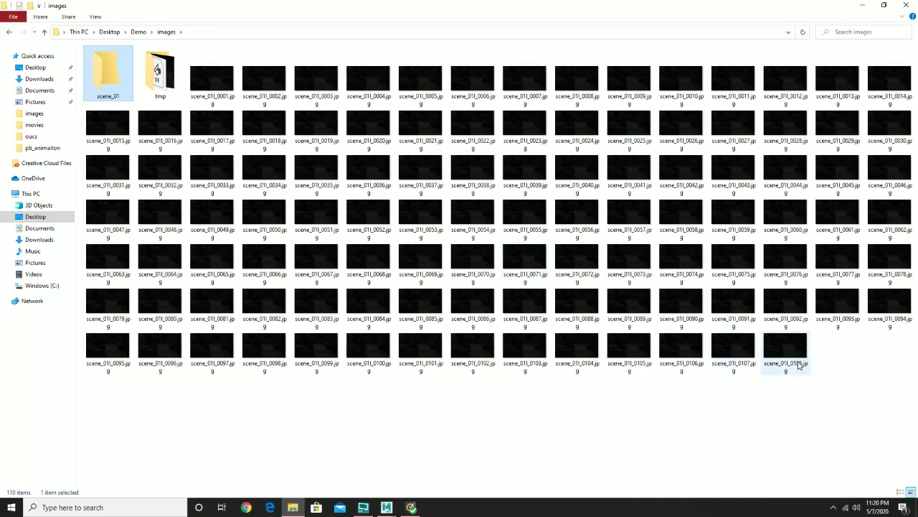
Move all rendered frames, scene_01l_0001.jpg through scene_01l_0108.jpg, into the scene_01 folder.
left_click_drag(863, 397, 212, 65)
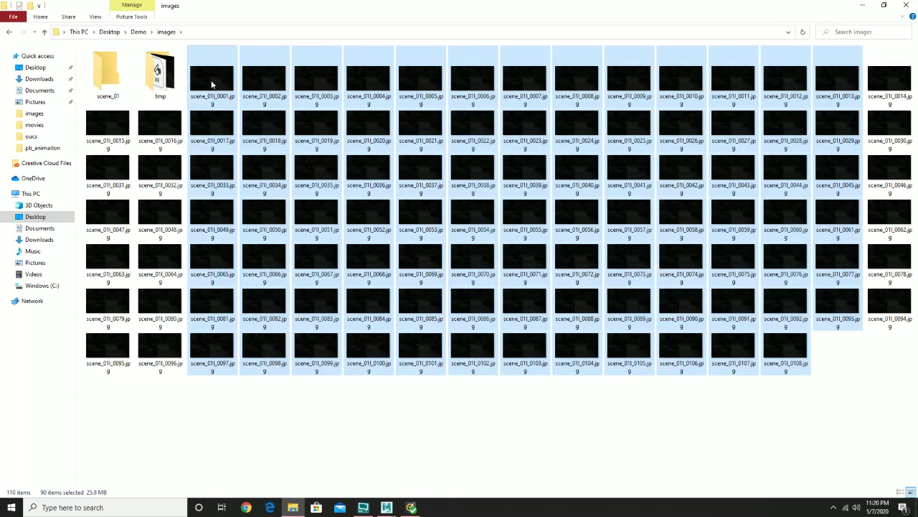
left_click(213, 85)
left_click(781, 350, "shift")
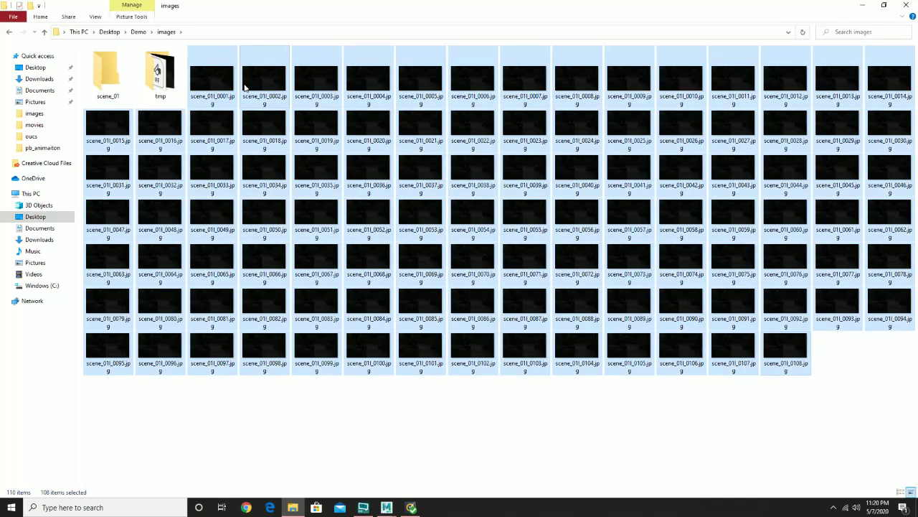
left_click_drag(209, 94, 93, 86)
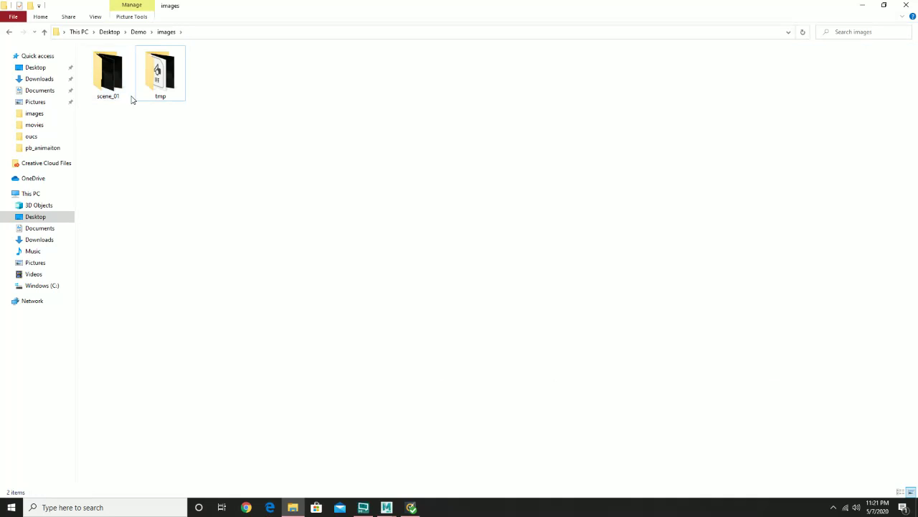
Launch Adobe After Effects 2020 and create a new project.
mouse_move(389, 508)
left_click(90, 508)
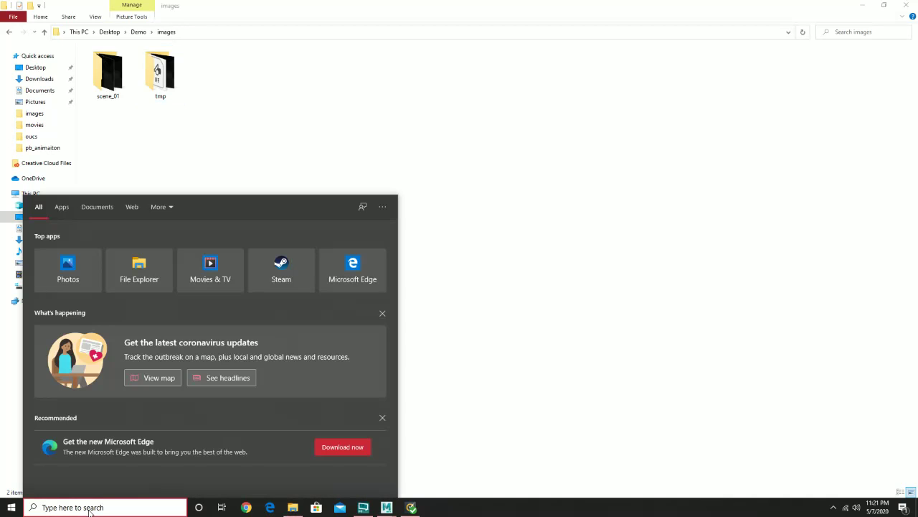
type("ad")
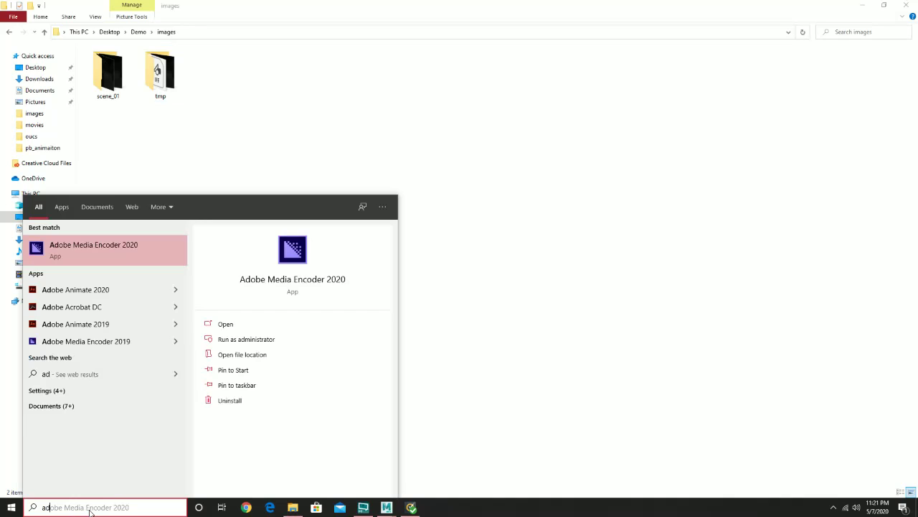
key("BackSpace")
type("f")
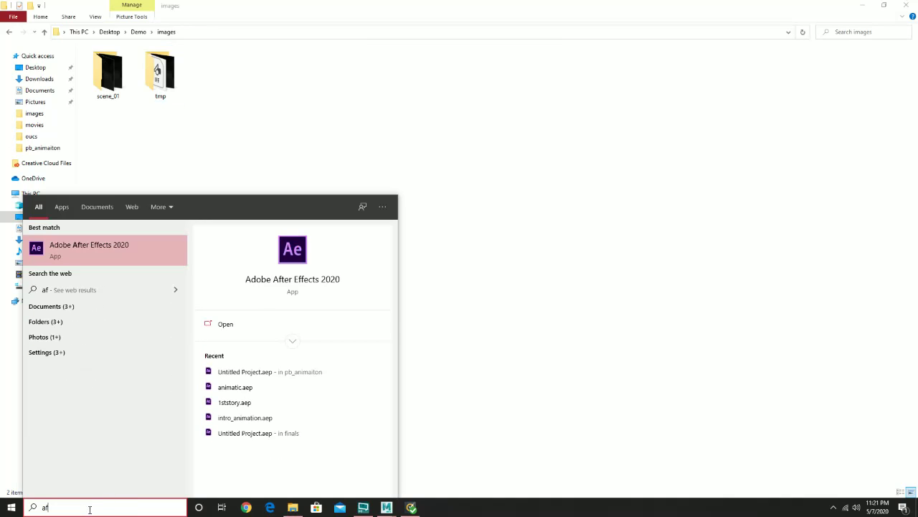
left_click(104, 249)
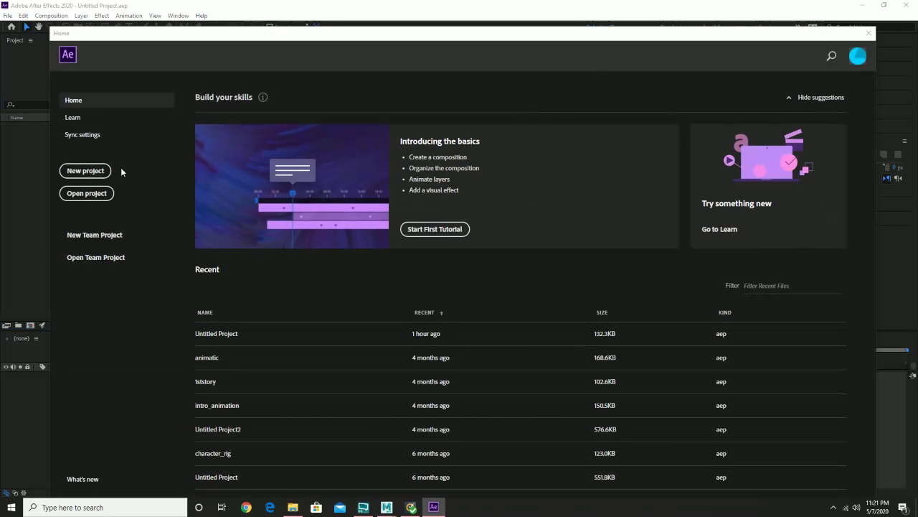
left_click(99, 171)
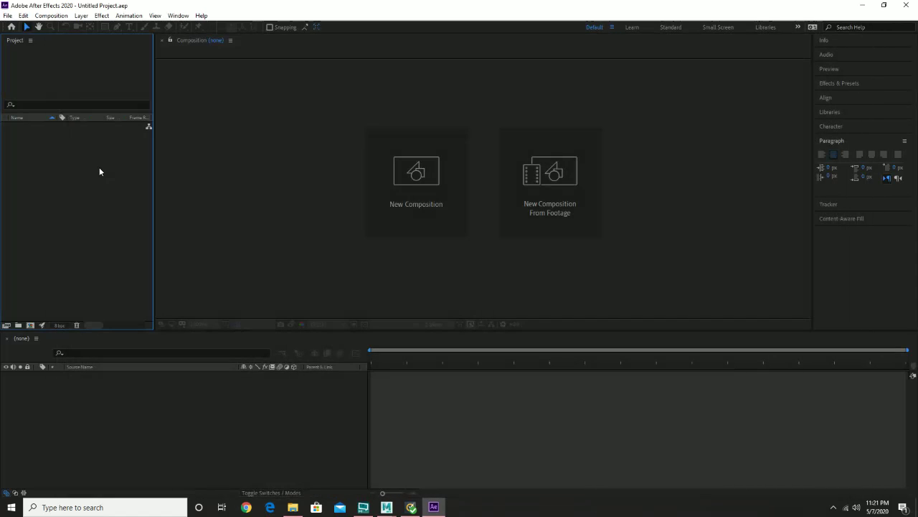
Create a new composition with a duration of 0:00:05:00.
left_click(420, 186)
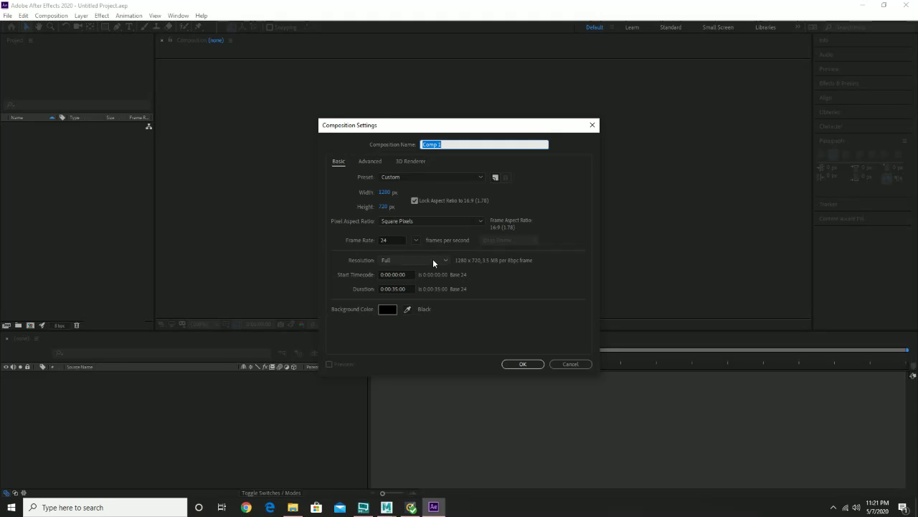
left_click(407, 289)
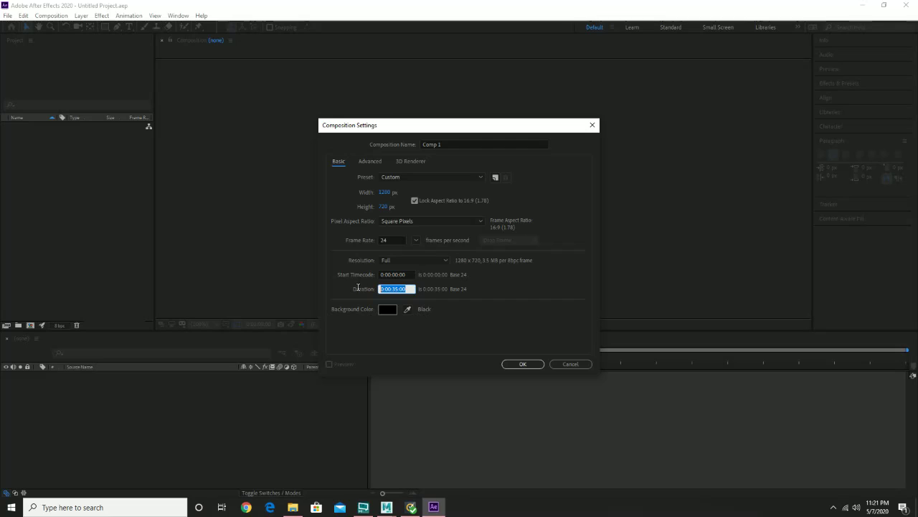
type("500")
left_click(516, 365)
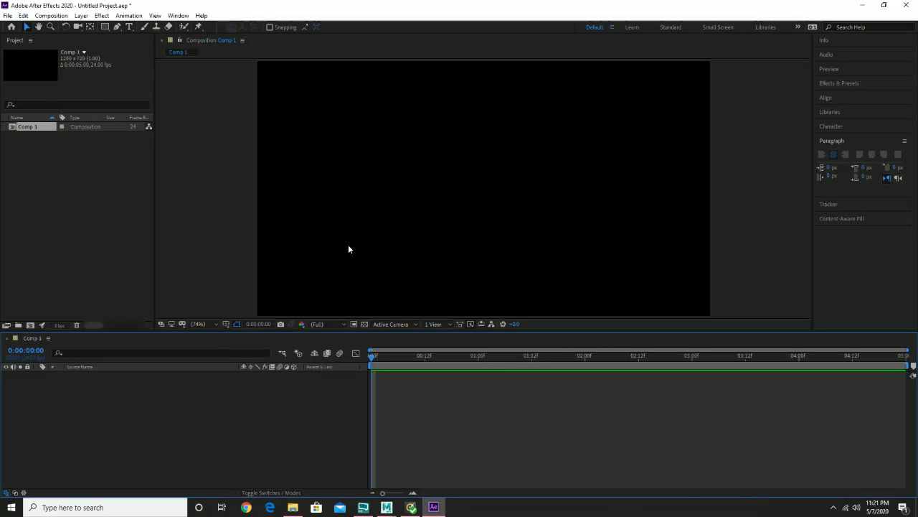
Import the scene_01l JPEG frames from Demo/images/scene_01 as an image sequence and add it to the Comp 1 timeline.
left_click(6, 15)
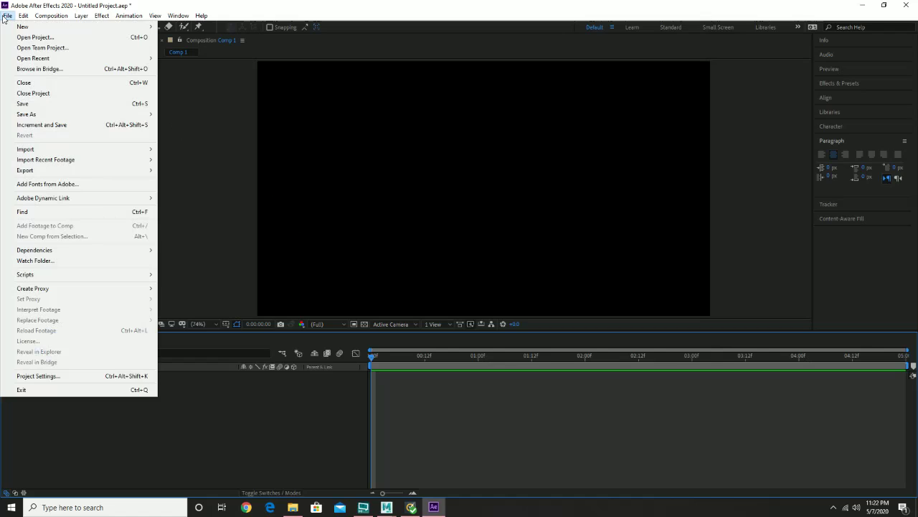
mouse_move(84, 150)
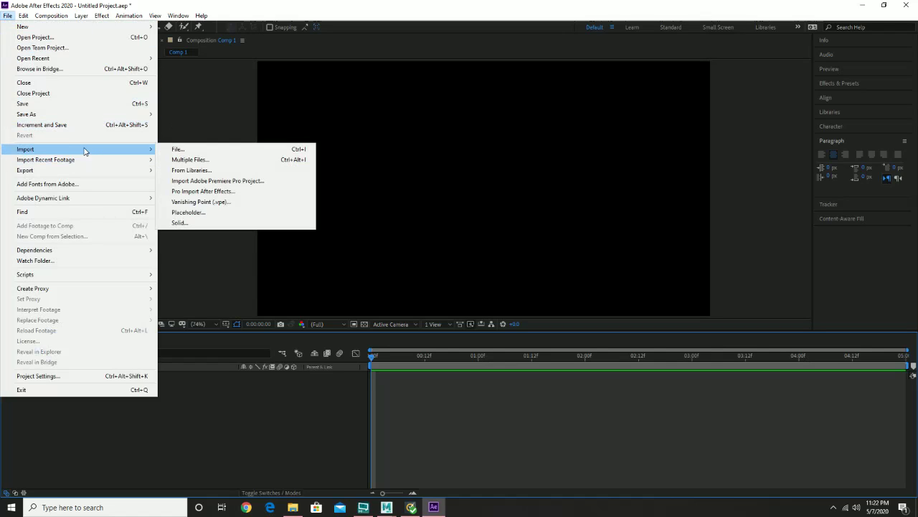
left_click(177, 149)
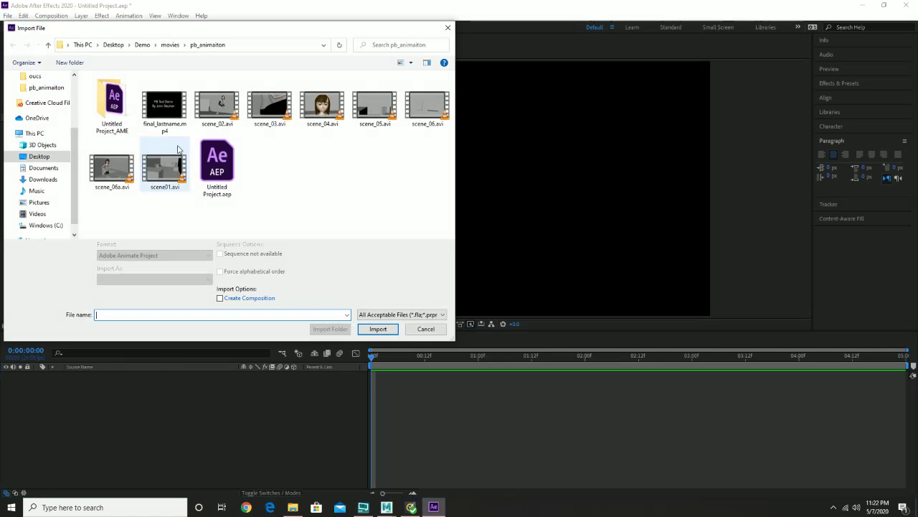
left_click(170, 45)
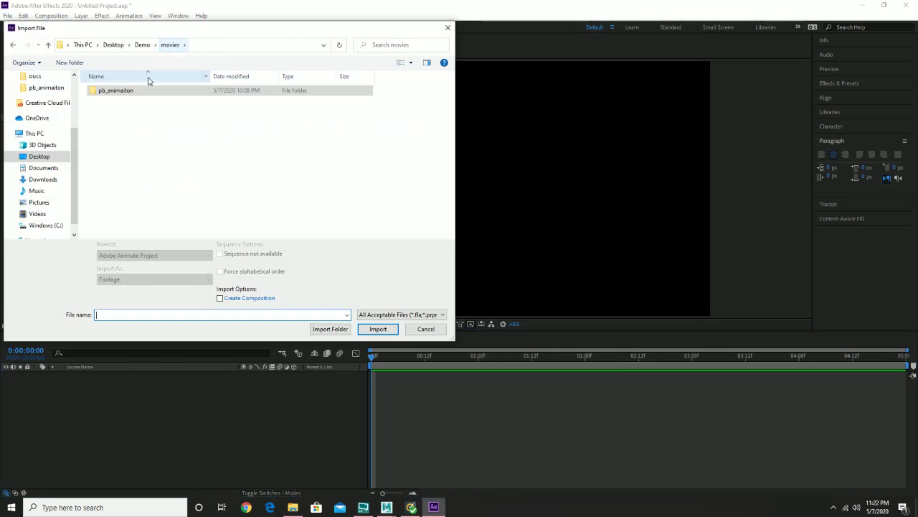
left_click(142, 45)
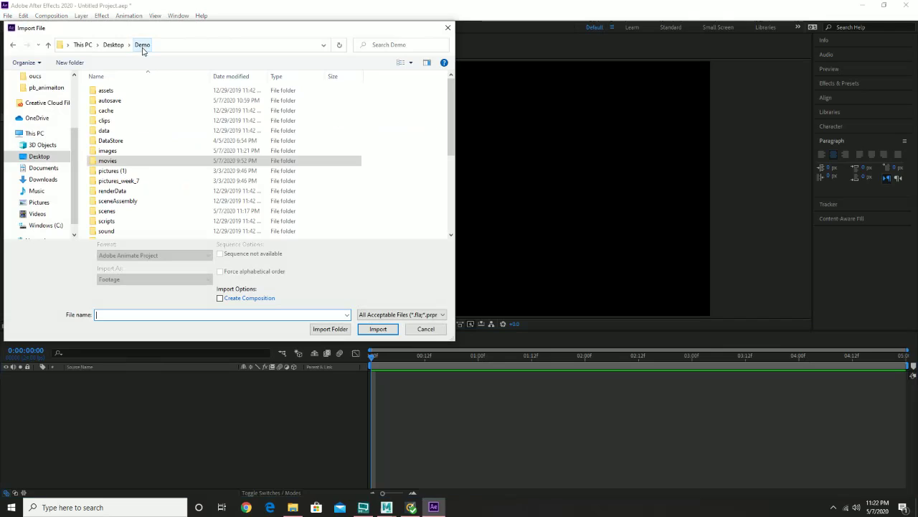
double_click(114, 151)
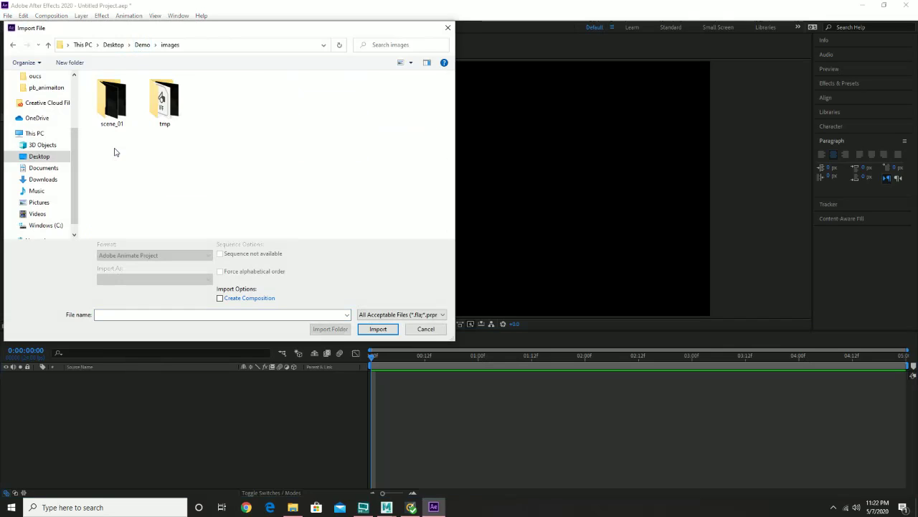
double_click(112, 100)
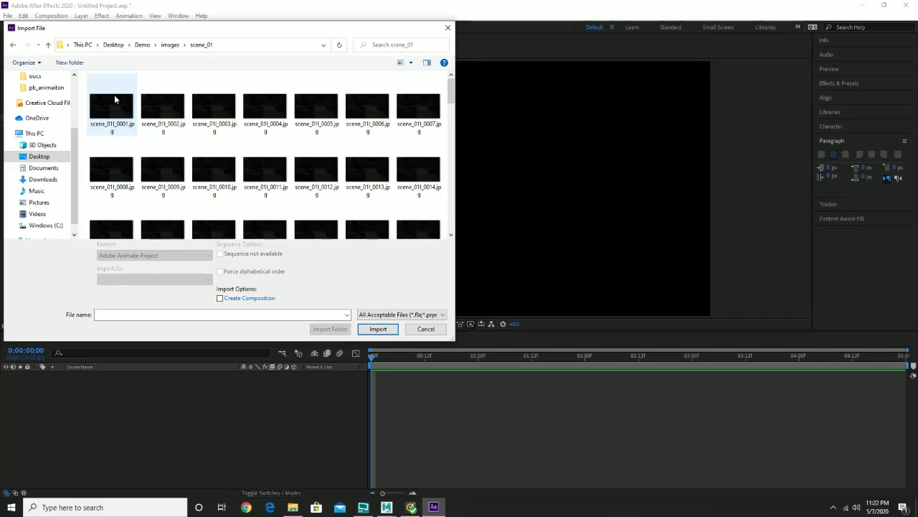
left_click(115, 99)
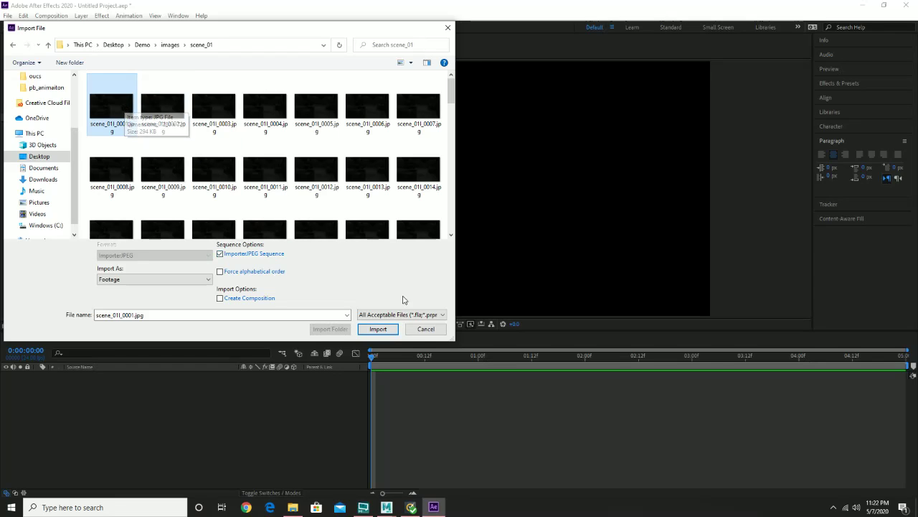
left_click(378, 328)
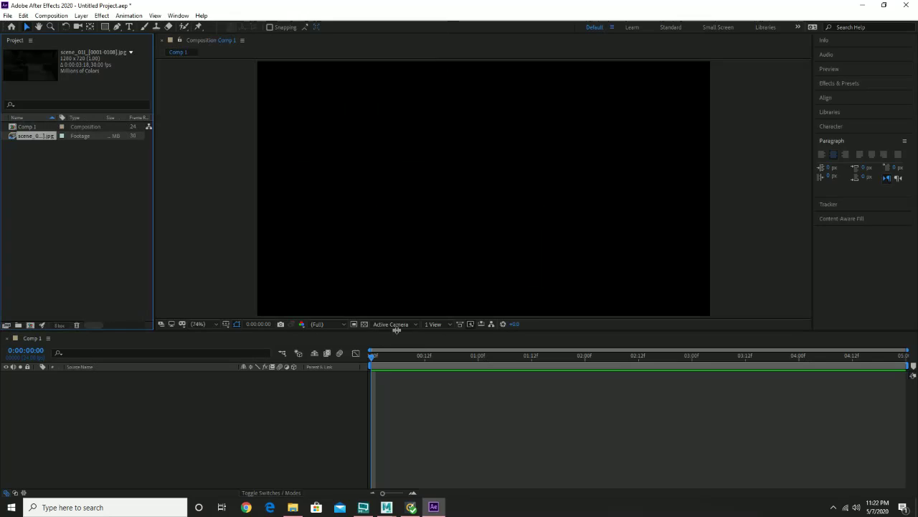
left_click_drag(31, 138, 75, 400)
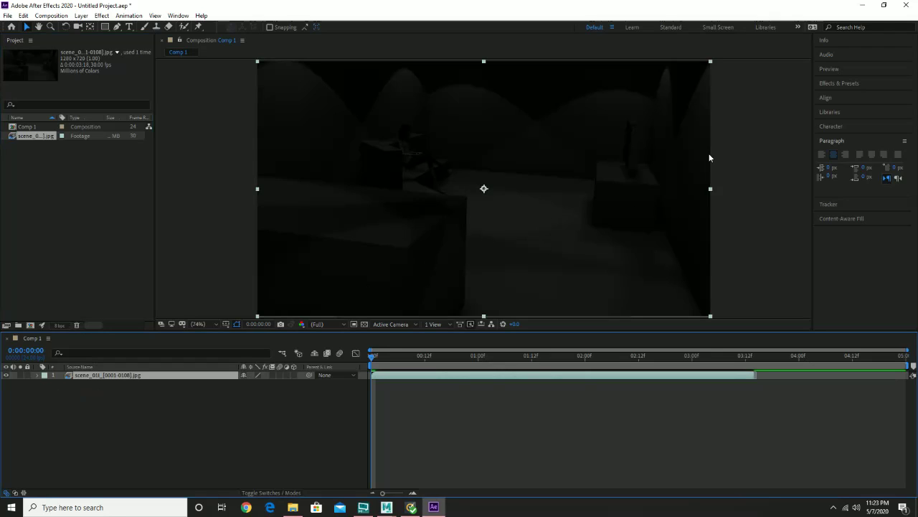
Search the effects for "bright" and apply Brightness & Contrast to the scene_01l sequence layer.
left_click(841, 84)
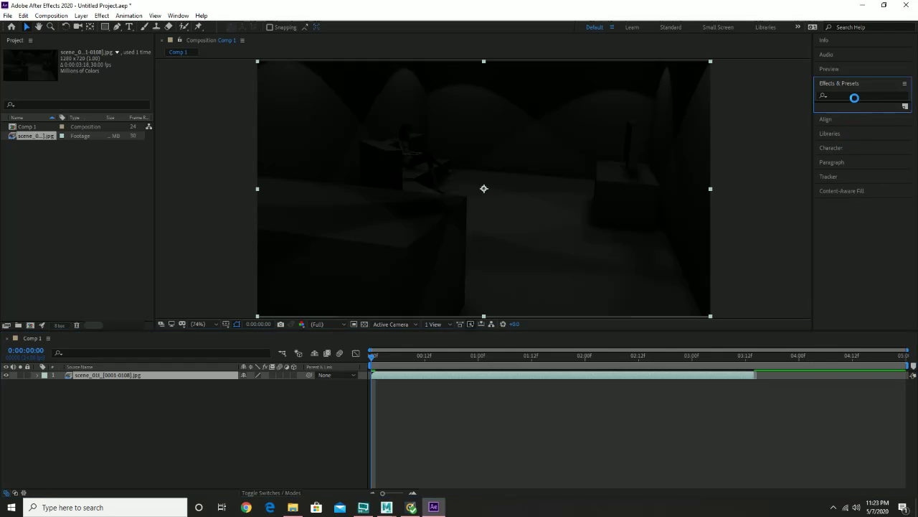
left_click(854, 97)
left_click(747, 124)
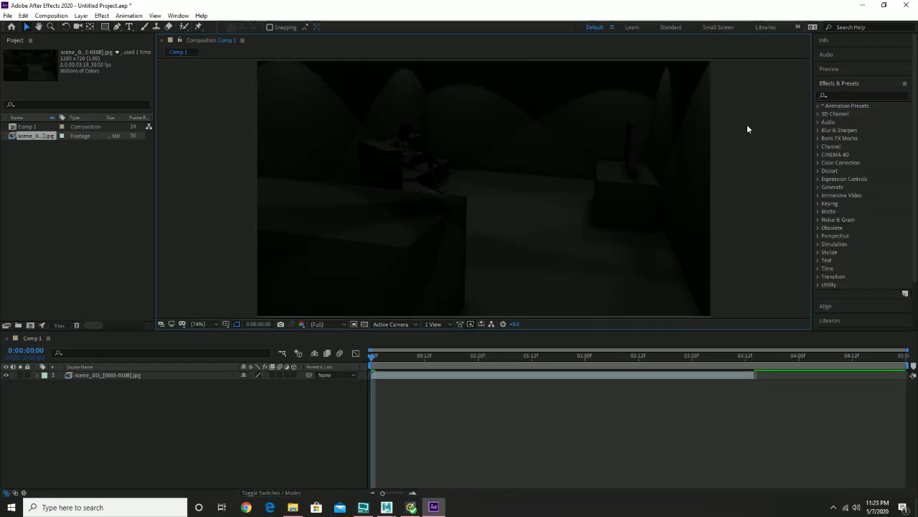
left_click(545, 377)
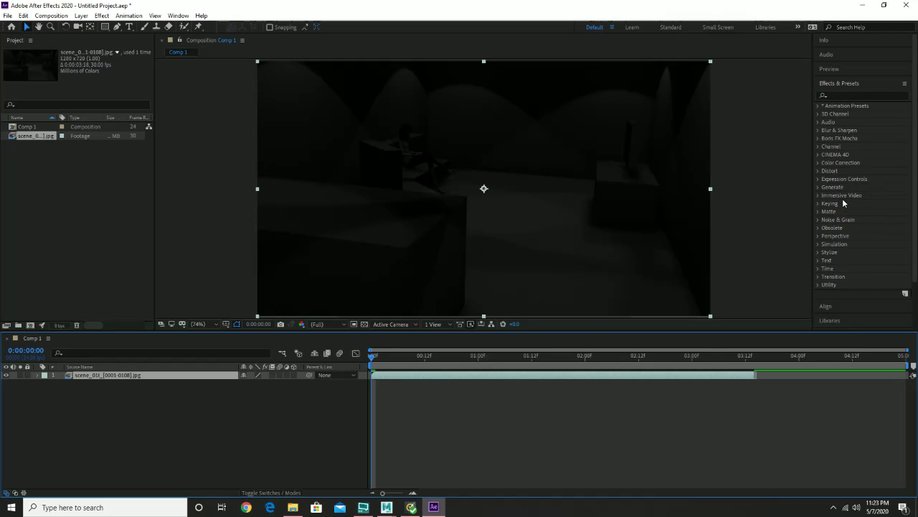
left_click(847, 95)
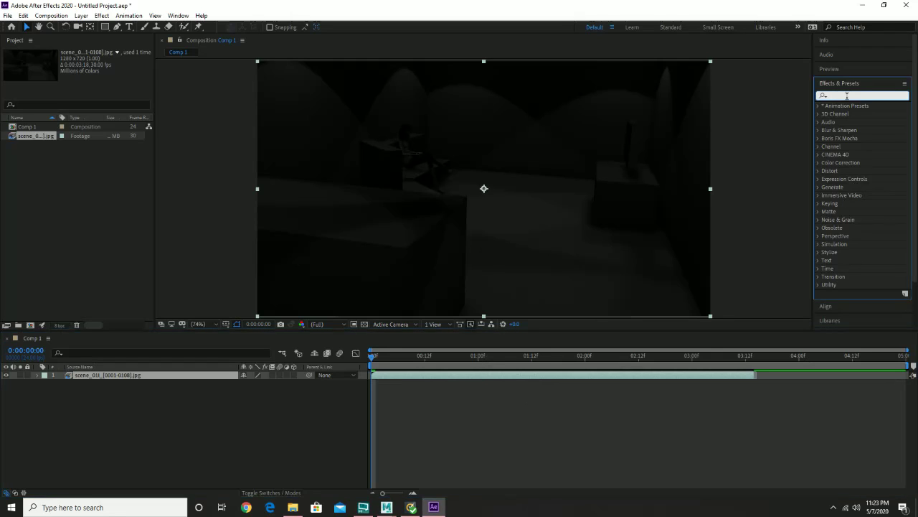
type("bright")
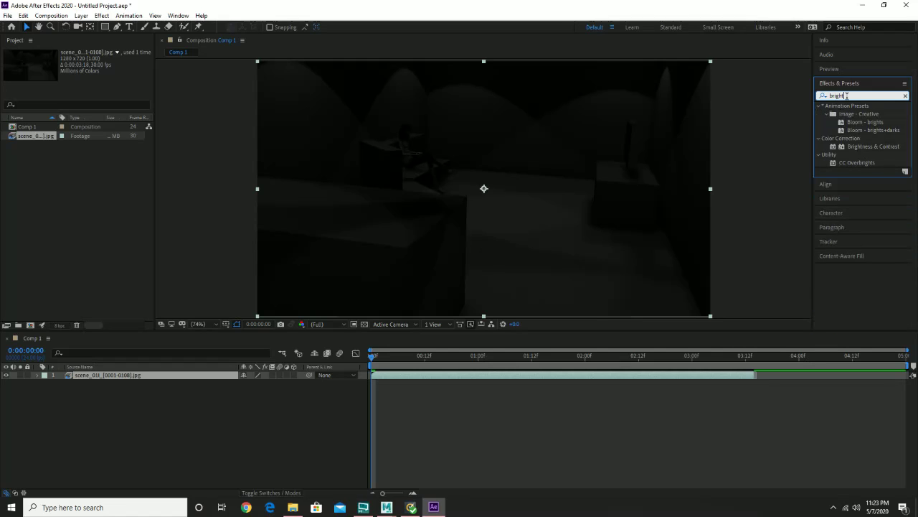
left_click_drag(861, 147, 685, 381)
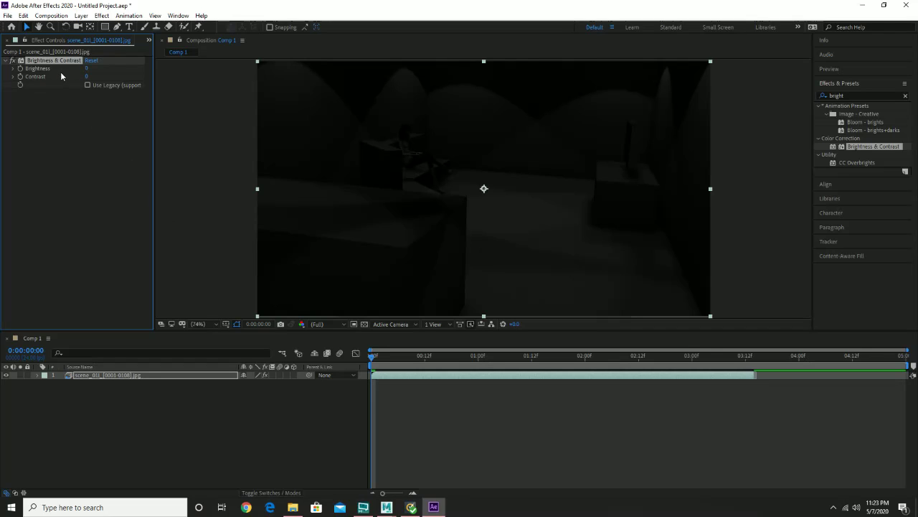
Expand the layer's Brightness & Contrast effect and raise Brightness to 150.
left_click(37, 376)
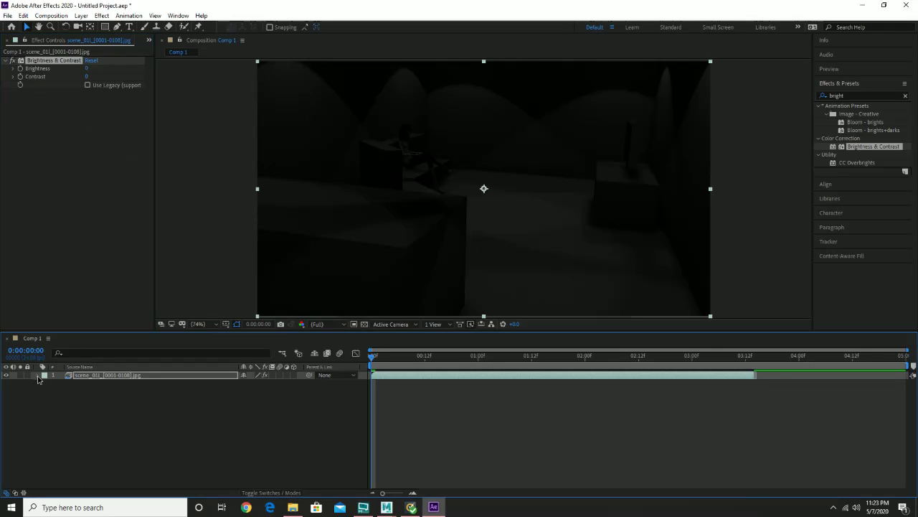
left_click(46, 384)
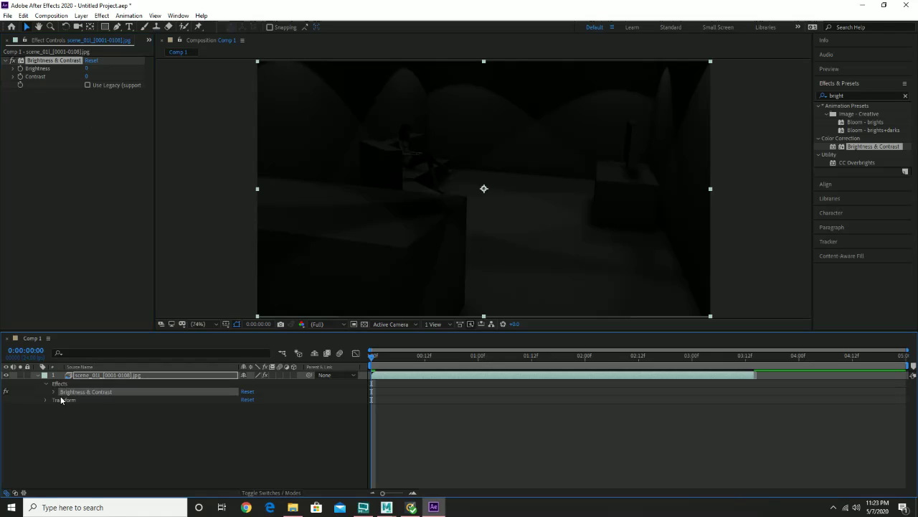
left_click(53, 391)
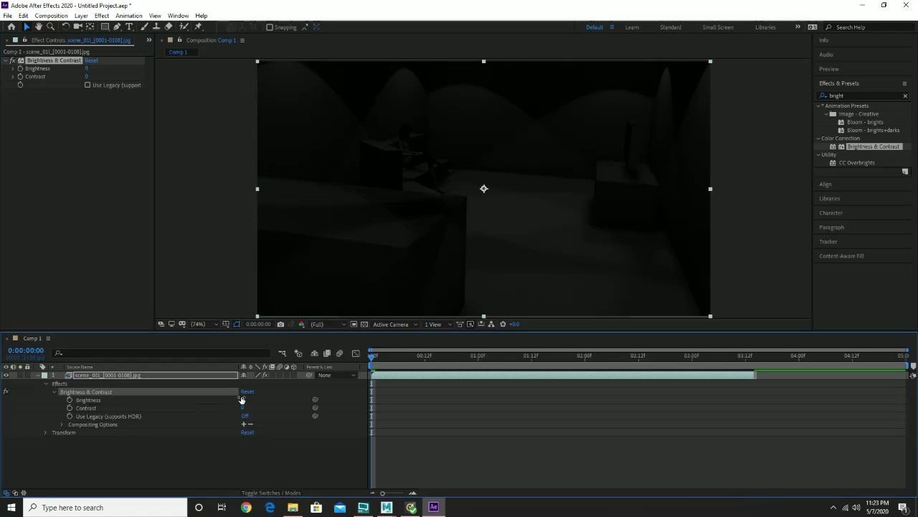
left_click_drag(243, 400, 316, 403)
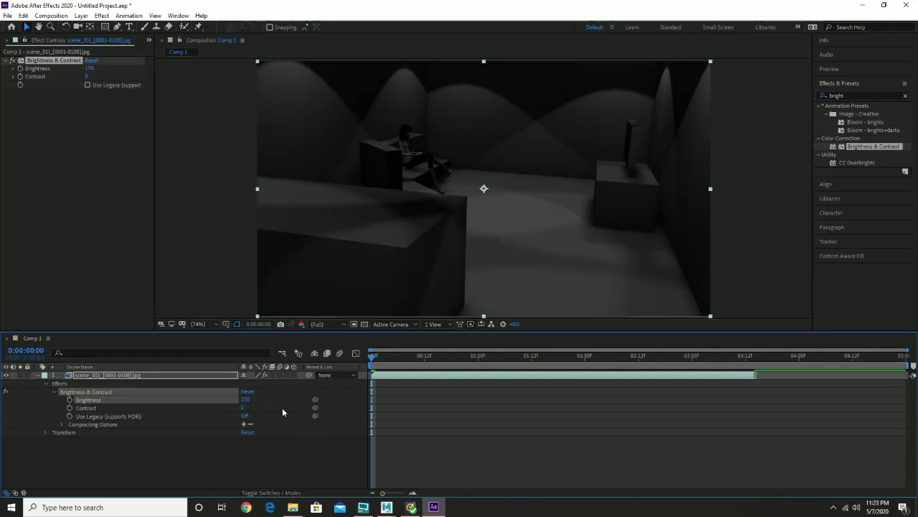
left_click_drag(245, 399, 269, 400)
Play back the brightened sequence in Comp 1, returning to the first frame to preview it again.
key("space")
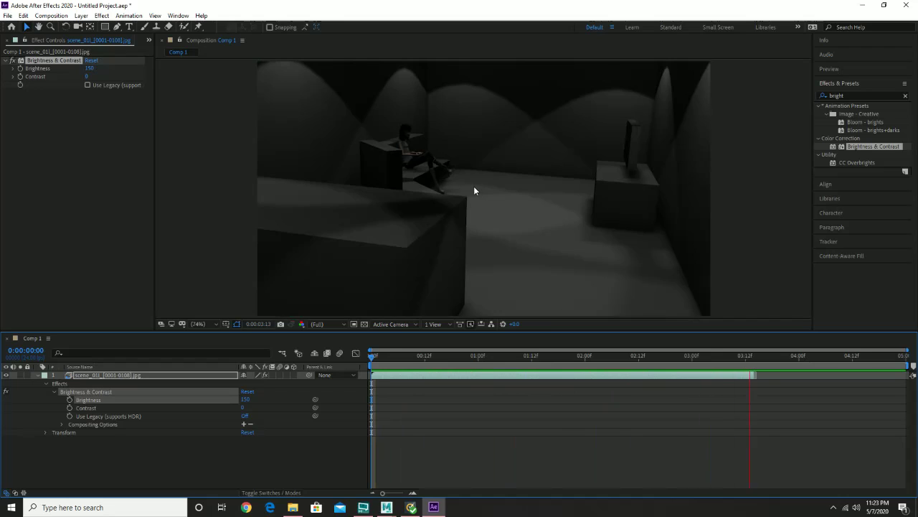
key("space")
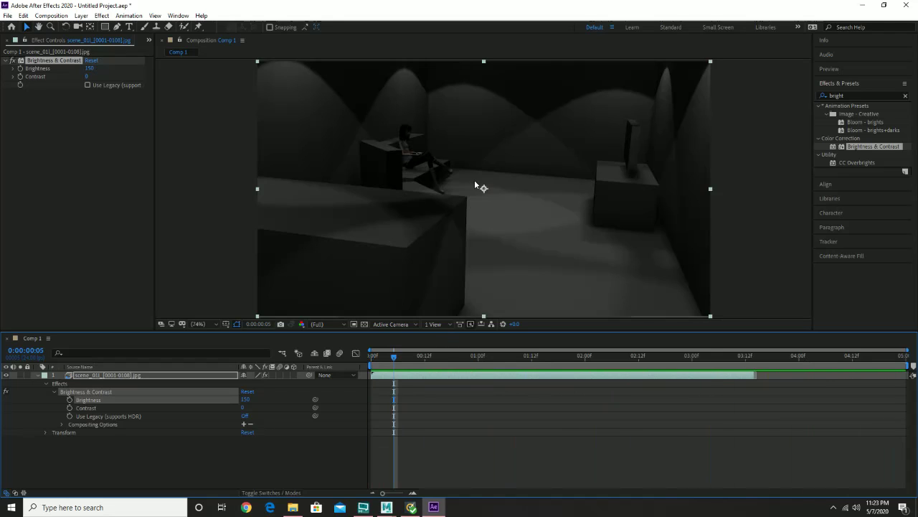
key("space")
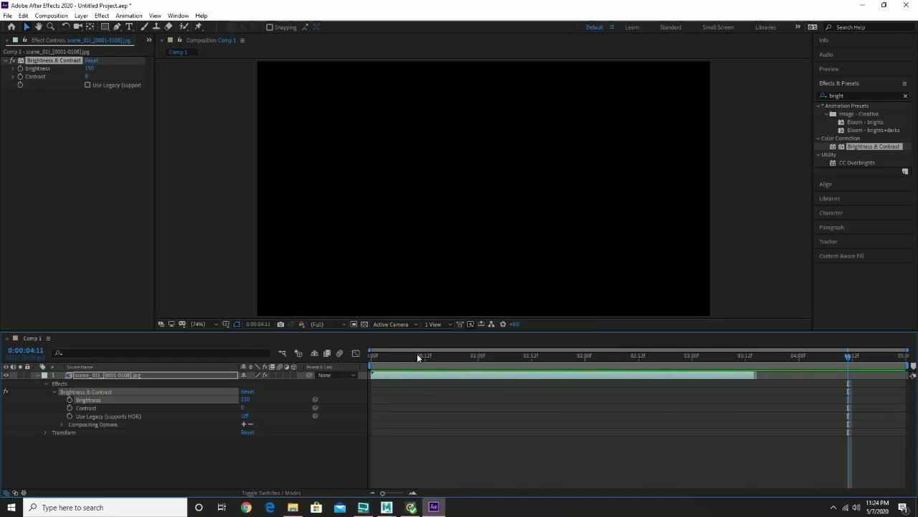
left_click_drag(416, 354, 357, 361)
key("space")
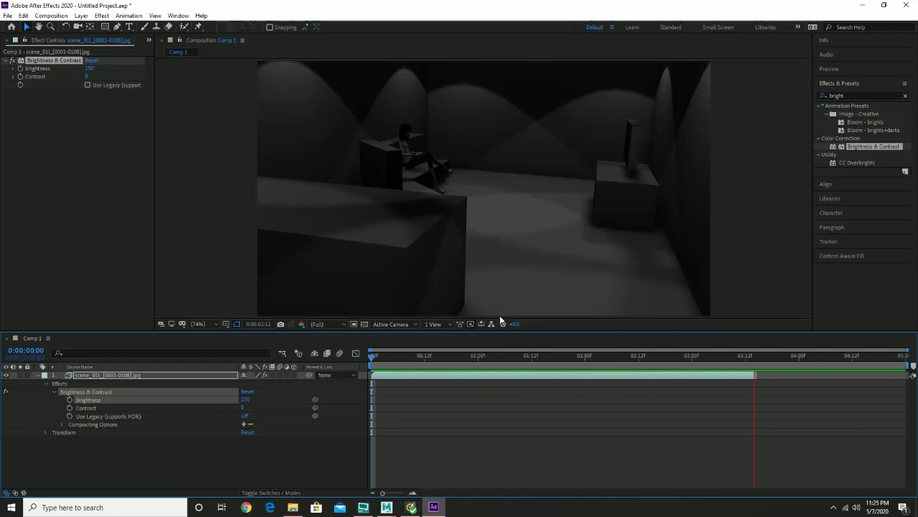
left_click(585, 191)
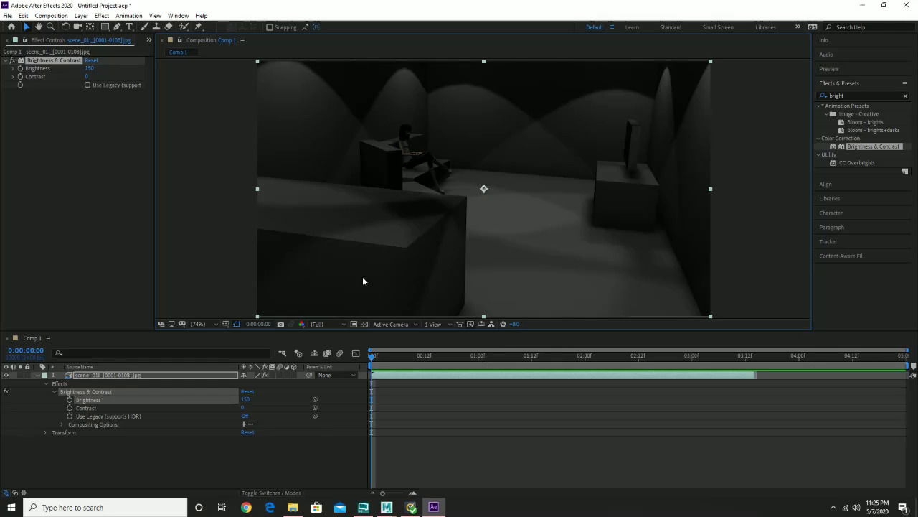
left_click(8, 15)
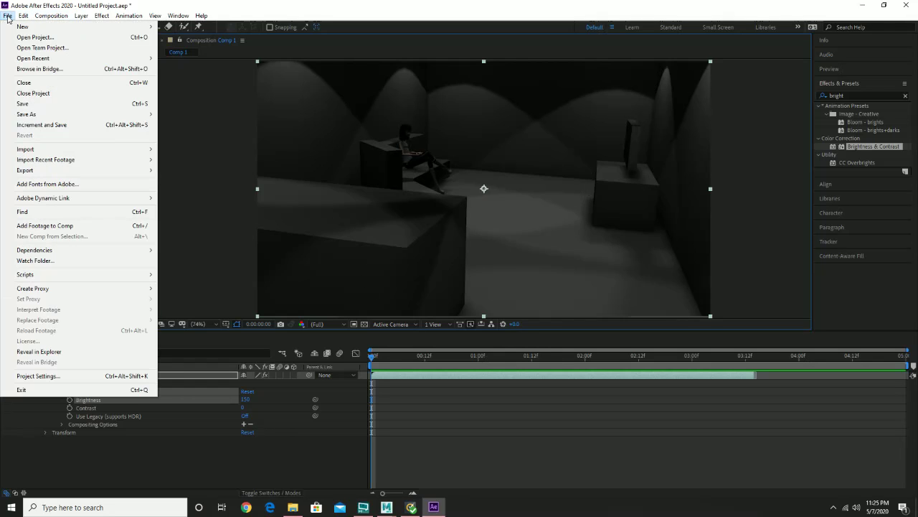
mouse_move(45, 152)
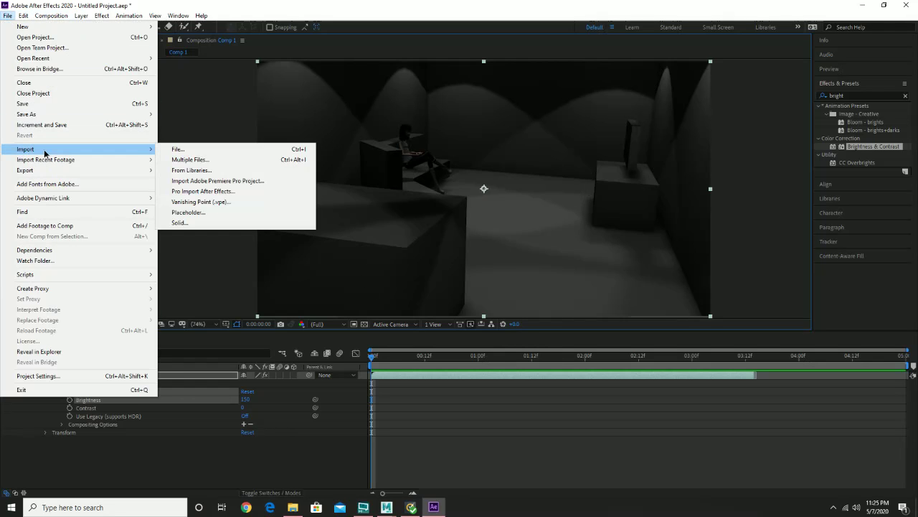
left_click(176, 152)
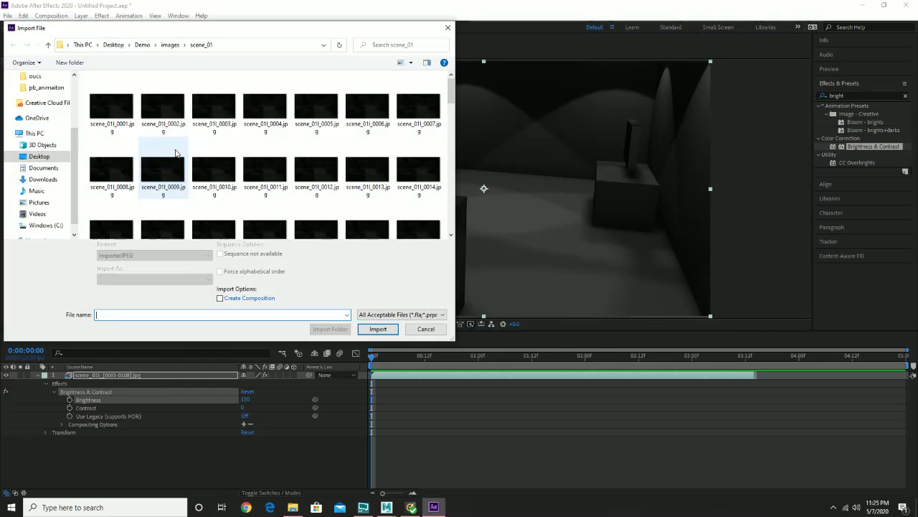
left_click(120, 113)
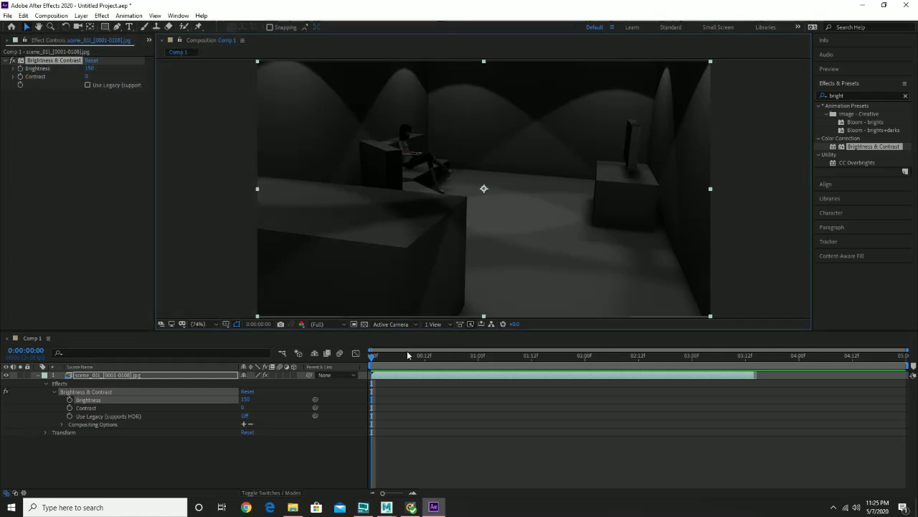
left_click(425, 330)
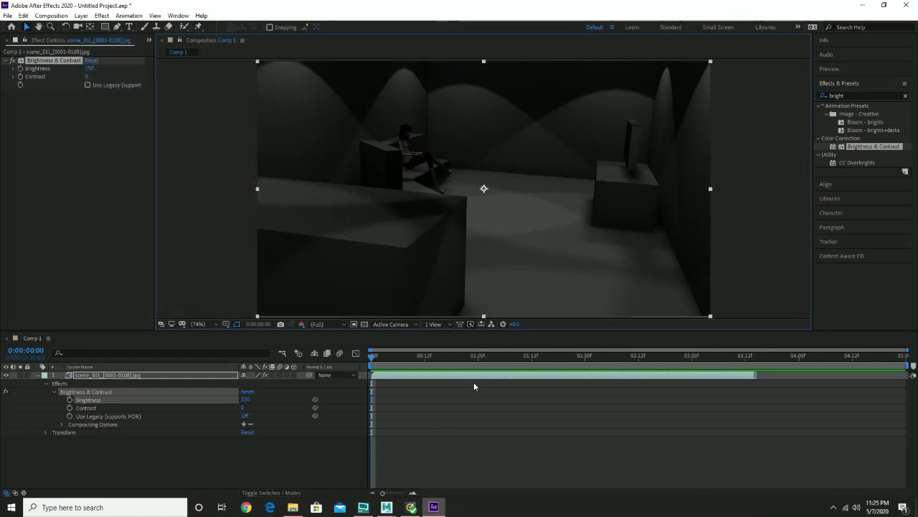